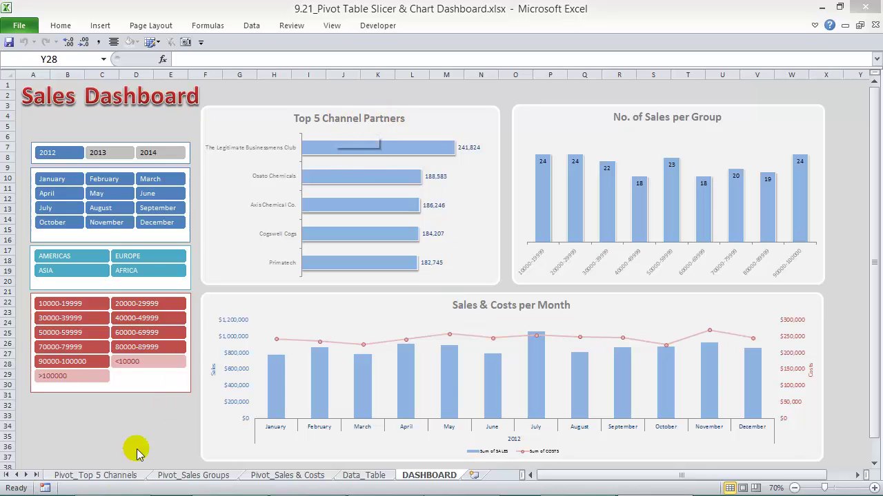
Examine the three pivot table sheets for top channels, sales groups, and sales and costs against their charts on the dashboard
{"action": "left_click", "coordinate": [114, 476]}
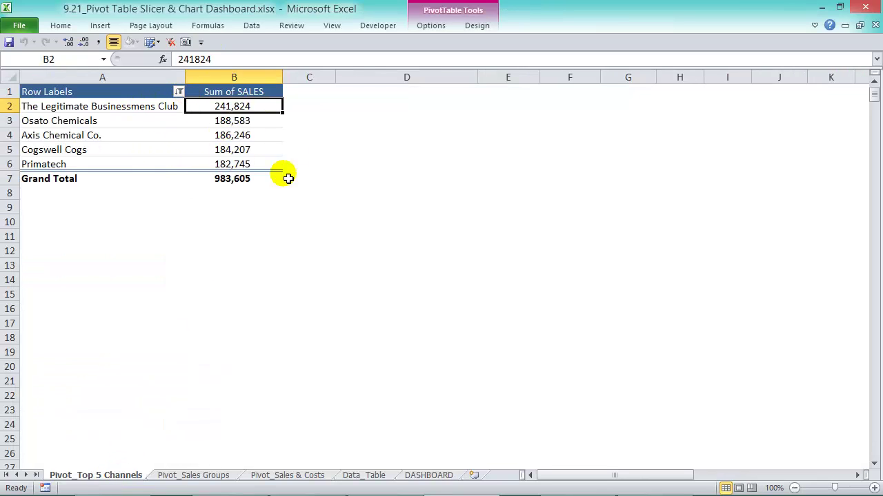
{"action": "left_click", "coordinate": [427, 476]}
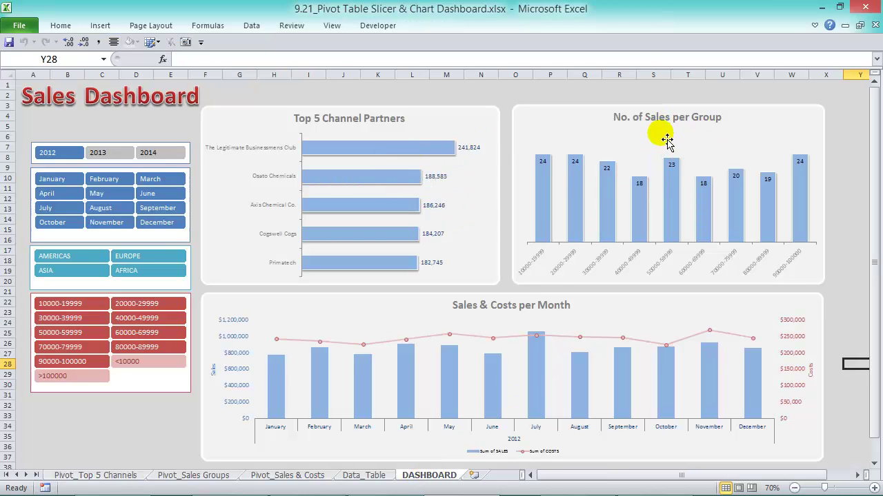
{"action": "left_click", "coordinate": [228, 476]}
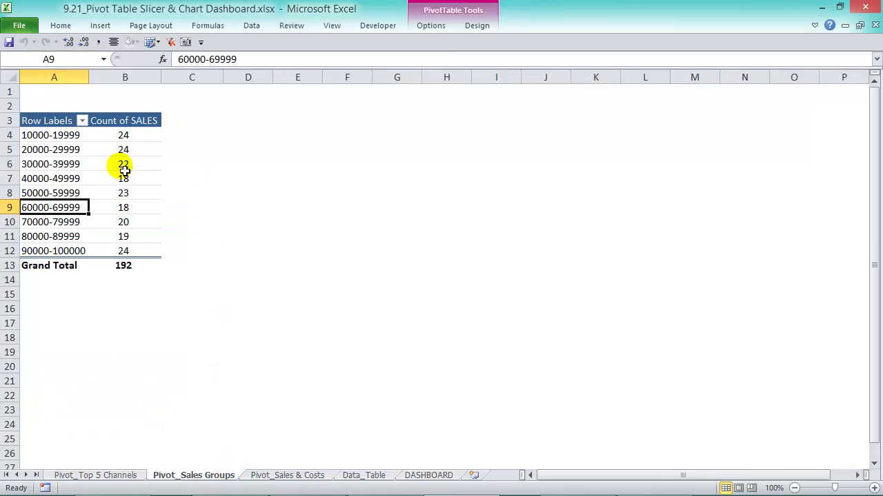
{"action": "left_click", "coordinate": [416, 477]}
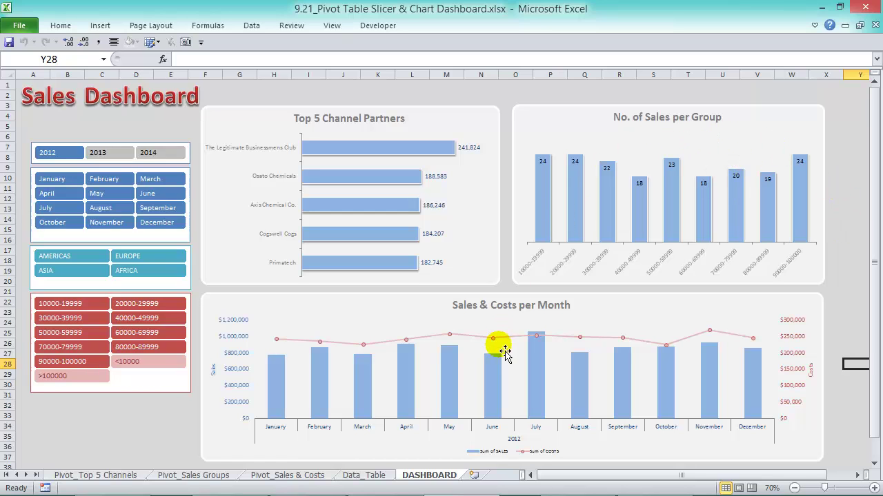
{"action": "left_click", "coordinate": [277, 476]}
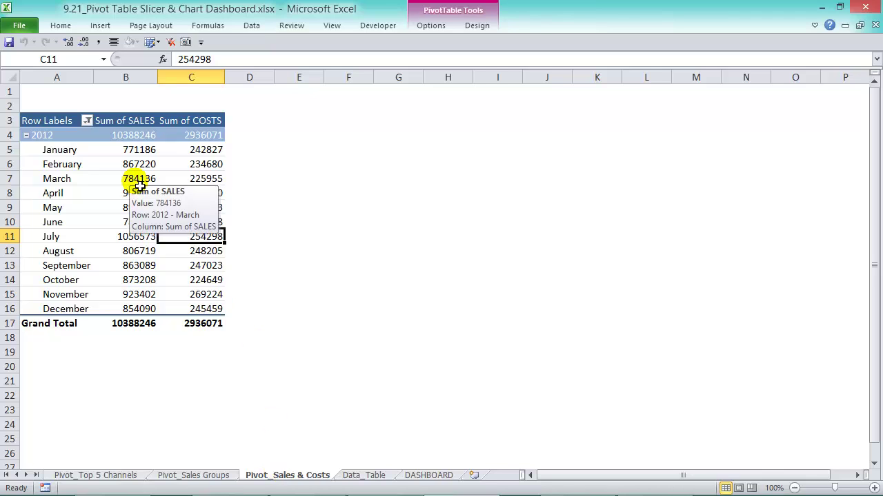
{"action": "left_click", "coordinate": [422, 475]}
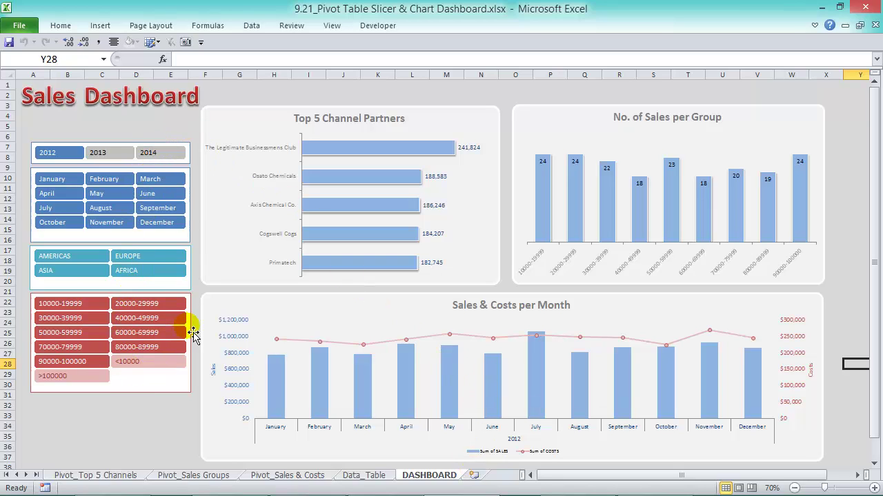
Filter the sales dashboard by year 2013 and by 2014, and within 2014 by January and by March
{"action": "left_click", "coordinate": [112, 153]}
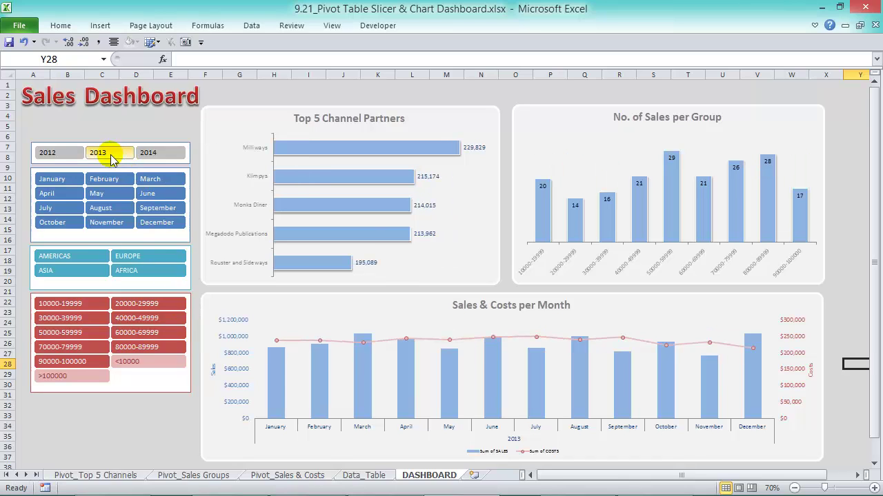
{"action": "left_click", "coordinate": [145, 151]}
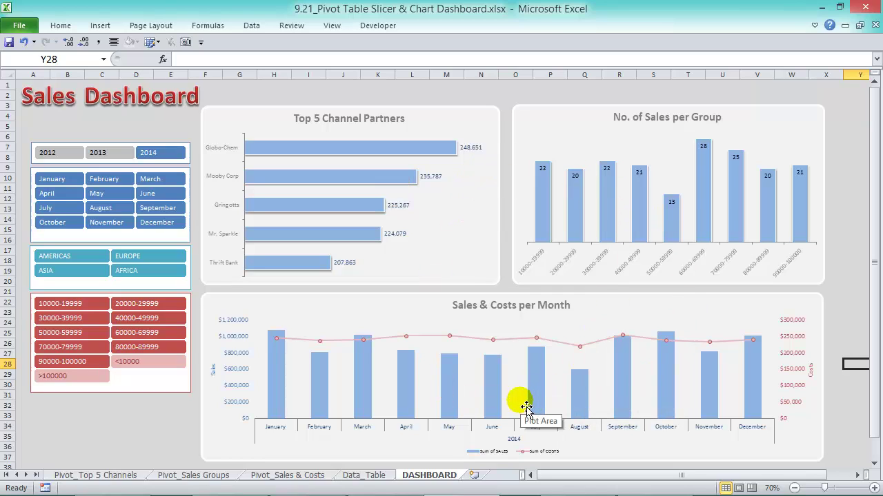
{"action": "left_click", "coordinate": [66, 178]}
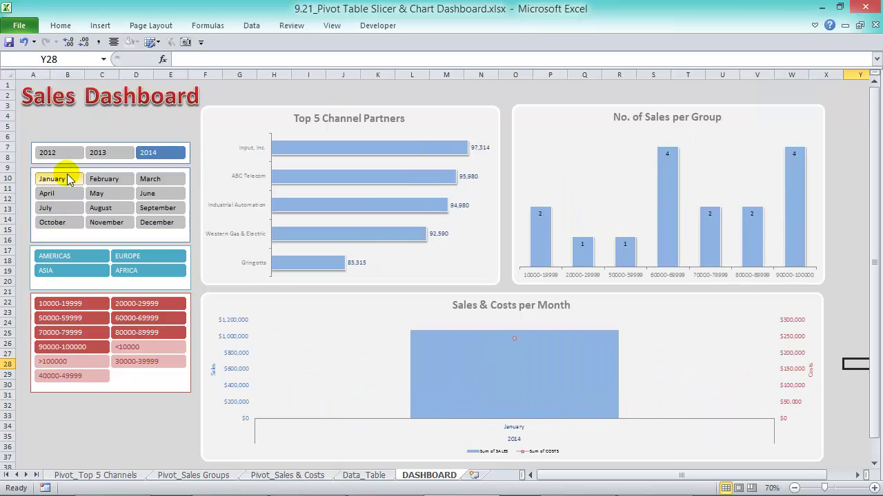
{"action": "left_click", "coordinate": [152, 179]}
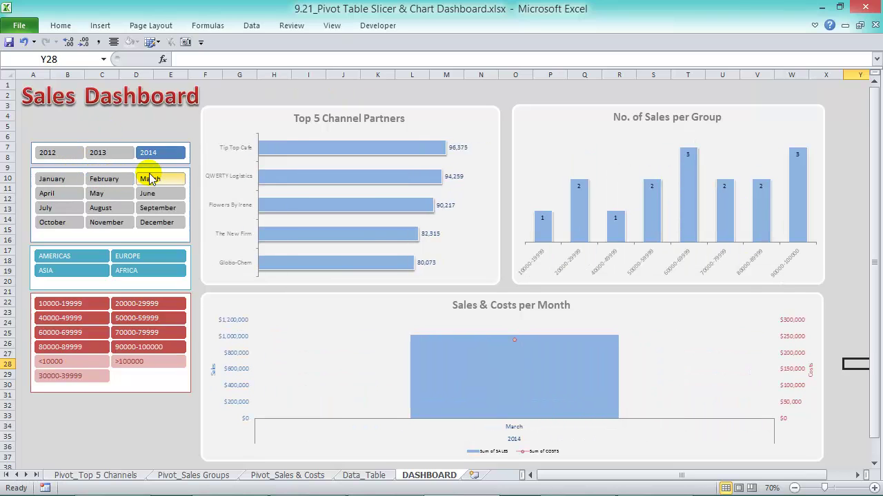
Filter the dashboard to the AMERICAS region with all months from January to December, and try the sales group slicer
{"action": "left_click", "coordinate": [96, 262]}
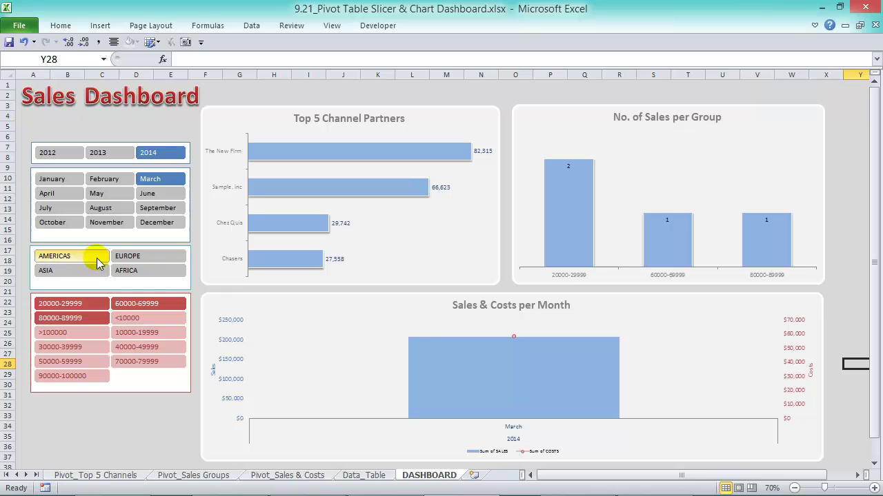
{"action": "left_click_drag", "start_coordinate": [65, 178], "coordinate": [158, 226]}
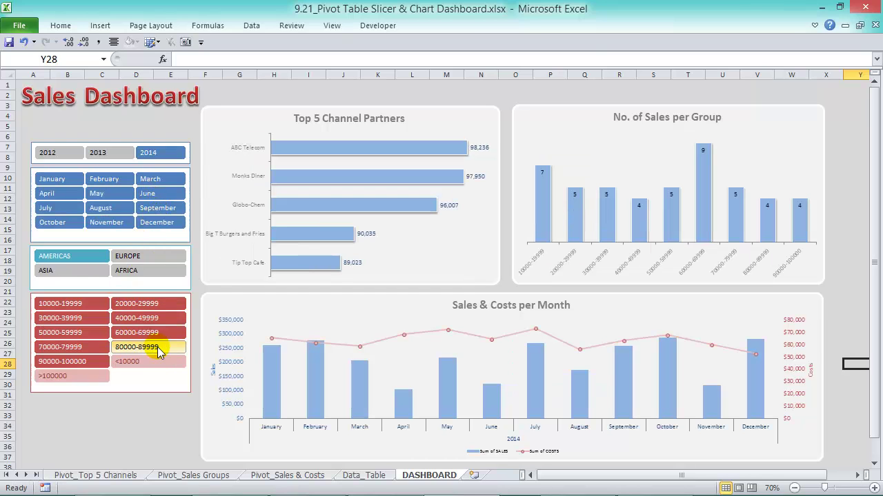
{"action": "left_click_drag", "start_coordinate": [100, 322], "coordinate": [96, 332]}
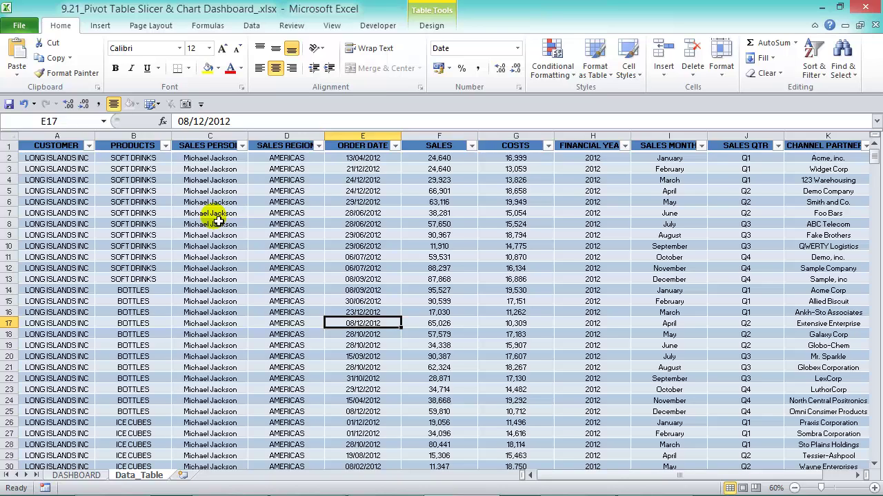
Insert a PivotTable from the data table on a new worksheet, with CHANNEL PARTNERS as row labels and SALES as values
{"action": "left_click", "coordinate": [100, 26]}
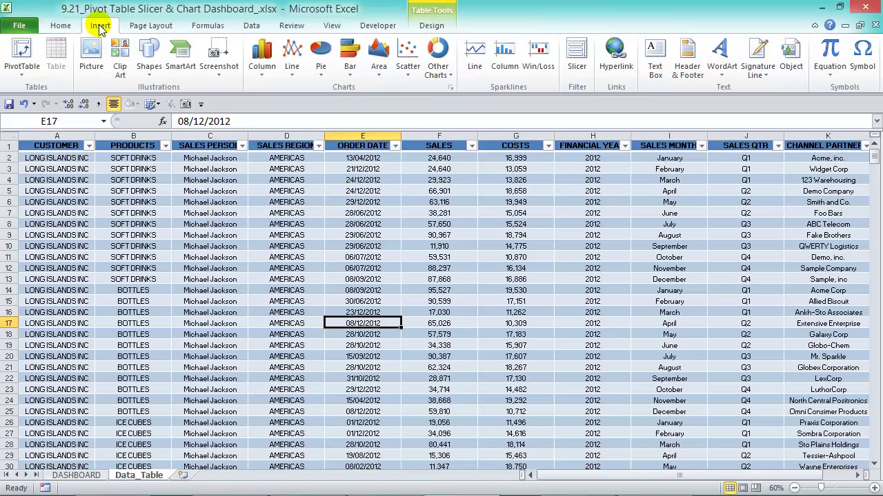
{"action": "left_click", "coordinate": [22, 55]}
{"action": "left_click", "coordinate": [488, 331]}
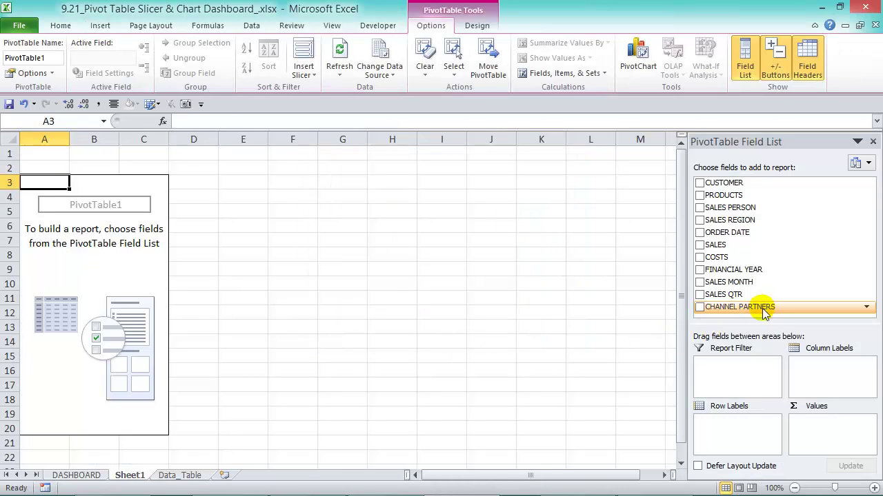
{"action": "left_click_drag", "start_coordinate": [762, 308], "coordinate": [753, 440]}
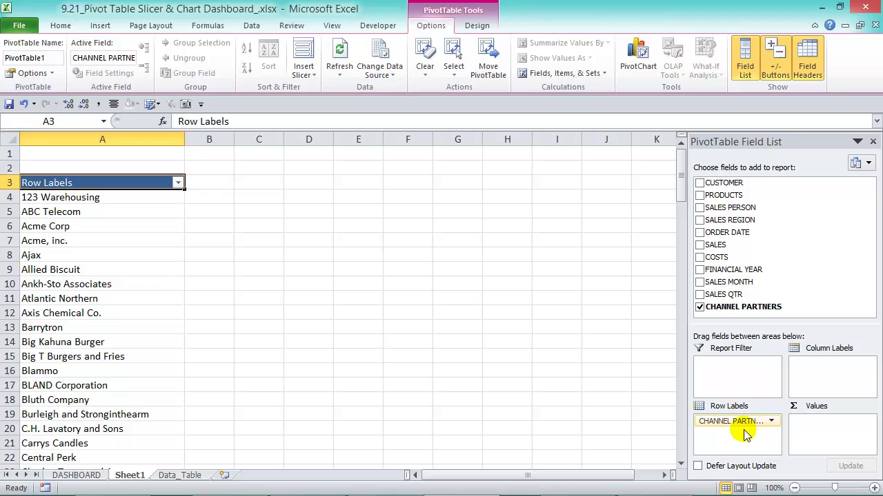
{"action": "left_click_drag", "start_coordinate": [731, 245], "coordinate": [838, 444]}
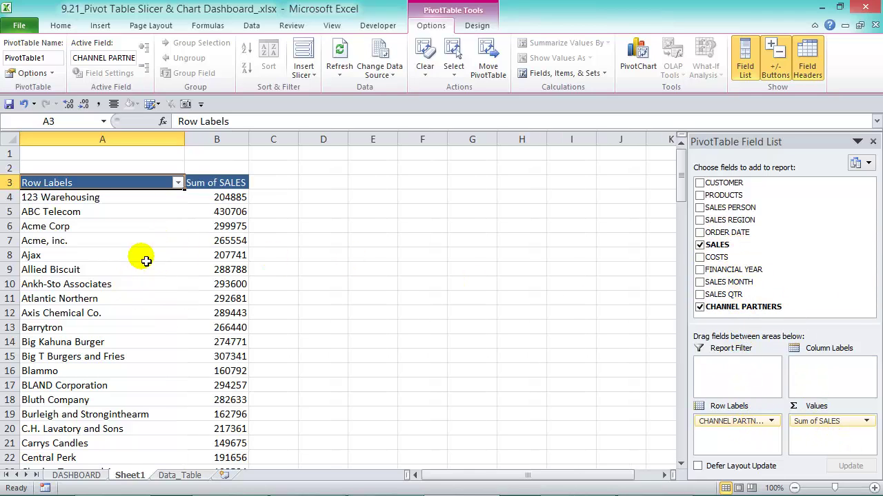
Sort the channel partners in the PivotTable by Sum of SALES from largest to smallest
{"action": "scroll", "coordinate": [122, 315], "scroll_direction": "down", "scroll_amount": 6}
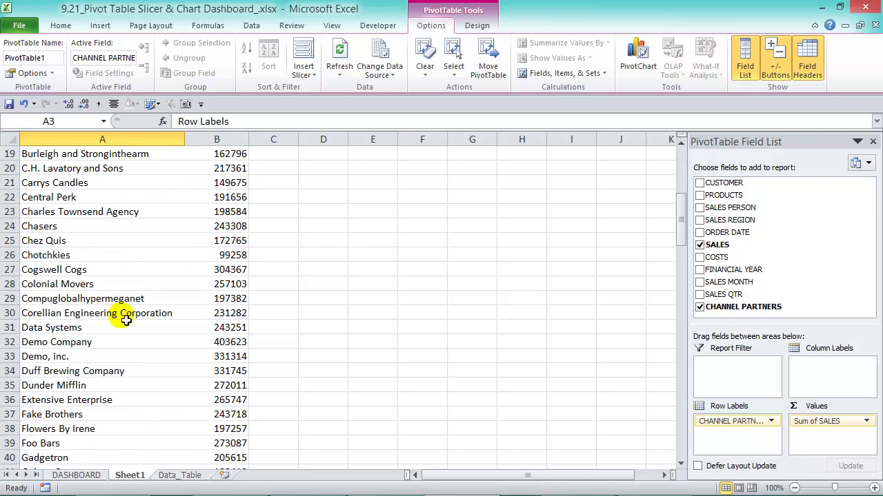
{"action": "scroll", "coordinate": [122, 319], "scroll_direction": "up", "scroll_amount": 6}
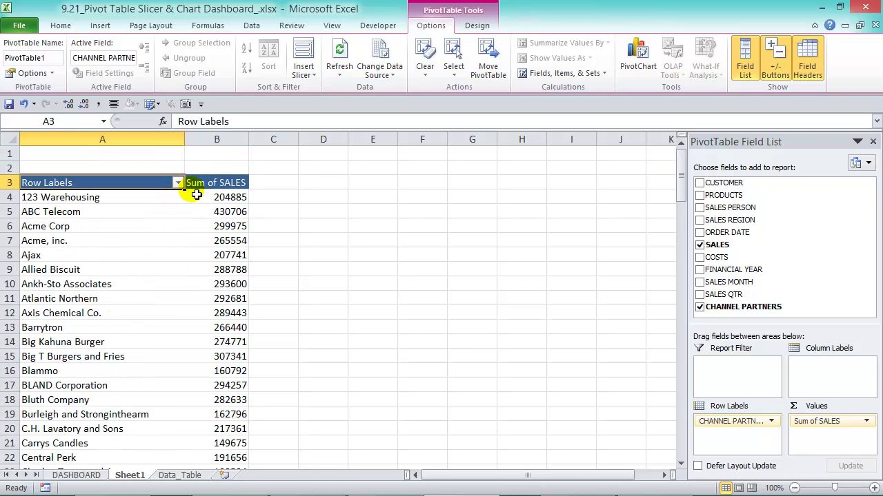
{"action": "right_click", "coordinate": [220, 197]}
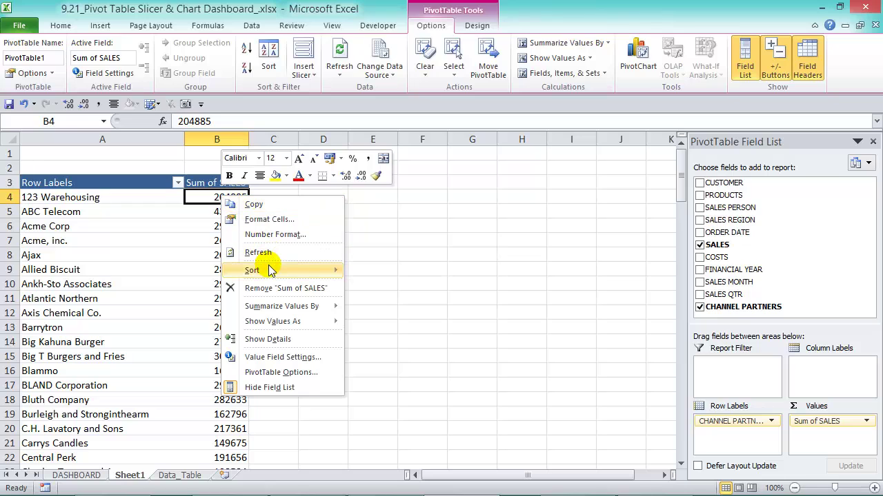
{"action": "mouse_move", "coordinate": [270, 270]}
{"action": "left_click", "coordinate": [391, 290]}
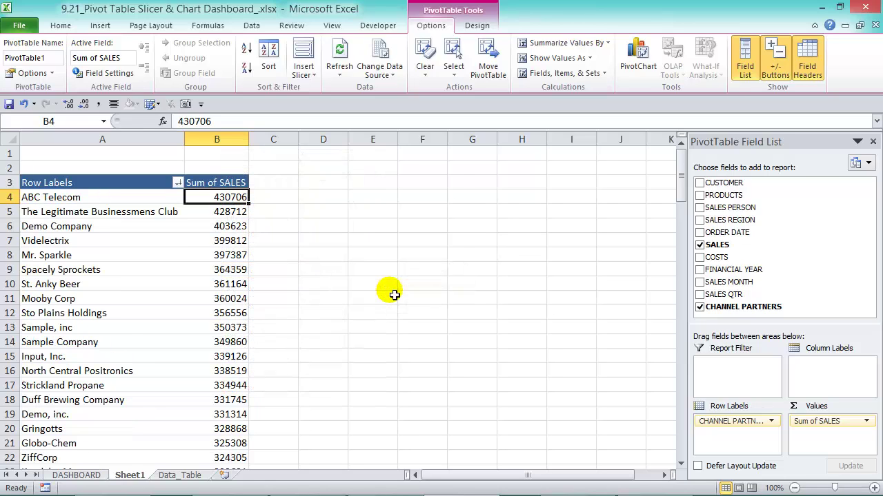
Apply a value filter that shows only the top 5 channel partner items by Sum of SALES
{"action": "left_click", "coordinate": [177, 182]}
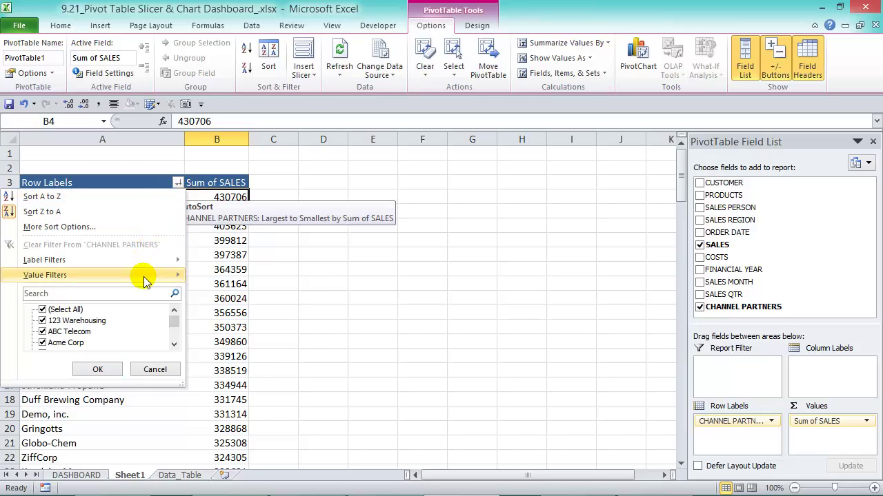
{"action": "mouse_move", "coordinate": [144, 276]}
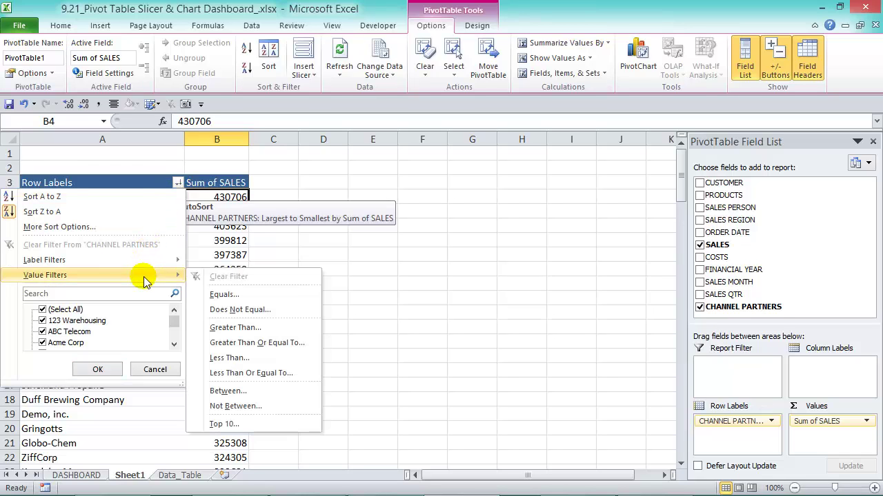
{"action": "left_click", "coordinate": [257, 423]}
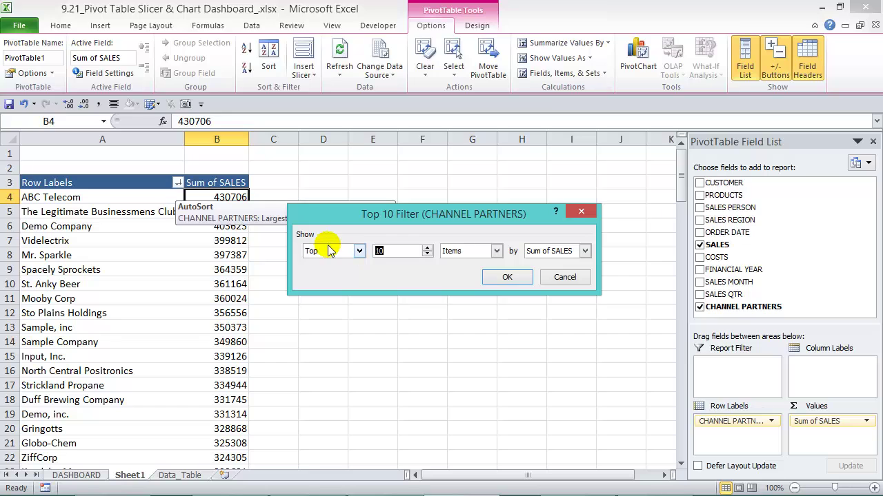
{"action": "type", "text": "5"}
{"action": "left_click", "coordinate": [507, 277]}
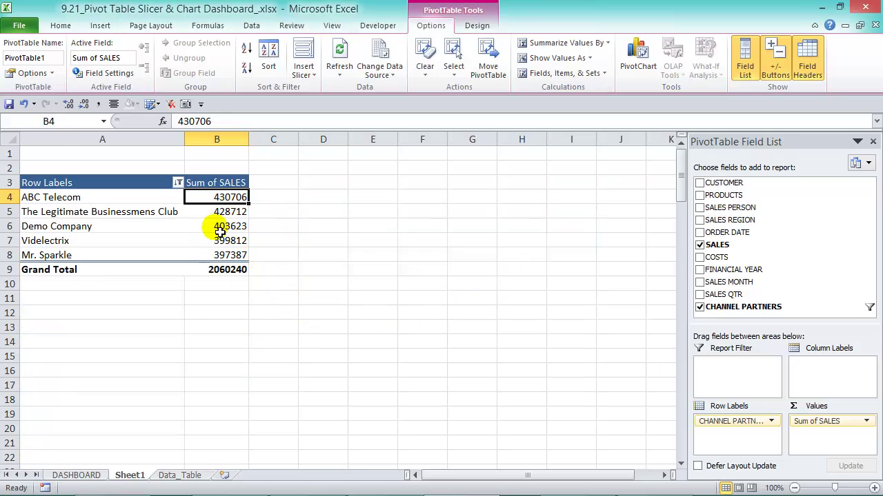
Insert a clustered bar PivotChart of the top five channel partners and place it beside the PivotTable
{"action": "mouse_move", "coordinate": [221, 231]}
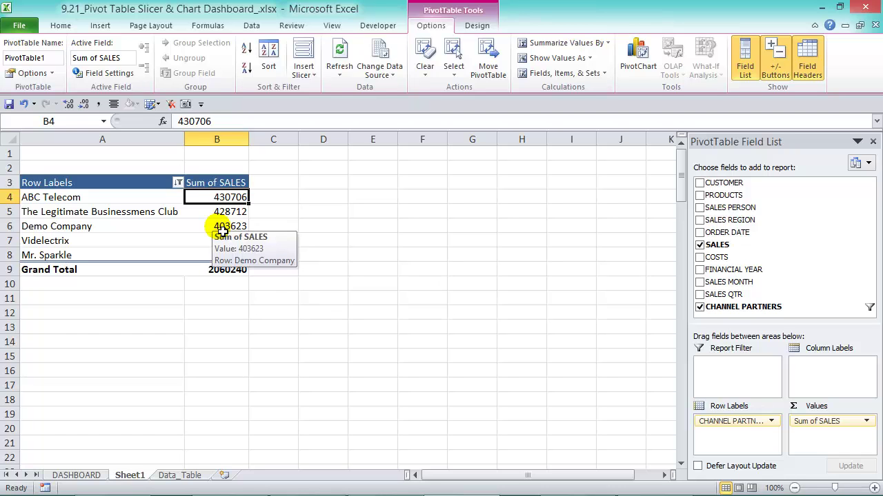
{"action": "left_click", "coordinate": [631, 58]}
{"action": "left_click_drag", "start_coordinate": [586, 151], "coordinate": [517, 150]}
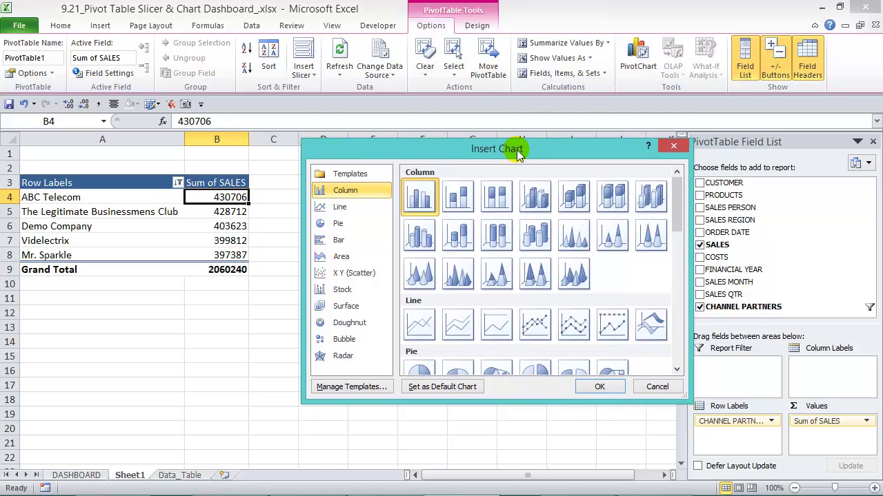
{"action": "left_click_drag", "start_coordinate": [677, 181], "coordinate": [677, 245]}
{"action": "left_click", "coordinate": [419, 273]}
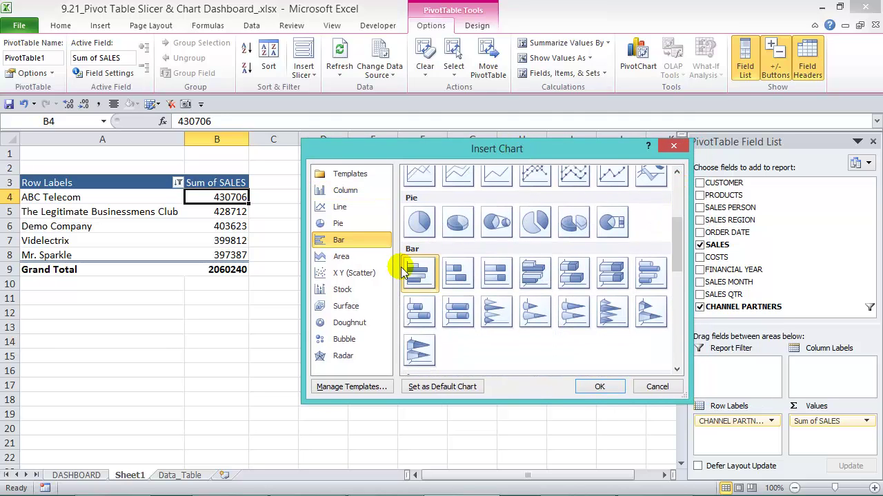
{"action": "left_click", "coordinate": [599, 387]}
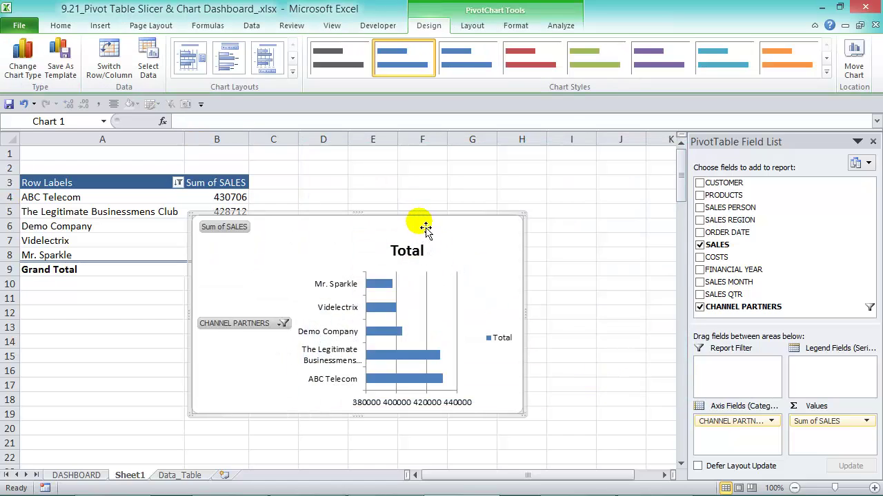
{"action": "left_click_drag", "start_coordinate": [423, 229], "coordinate": [501, 194]}
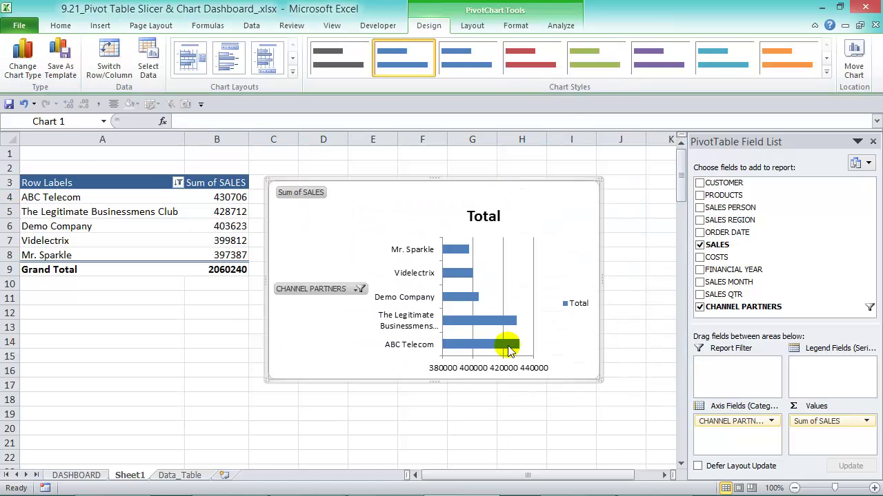
Hide all field buttons on the bar chart and close the PivotTable field list
{"action": "right_click", "coordinate": [309, 197]}
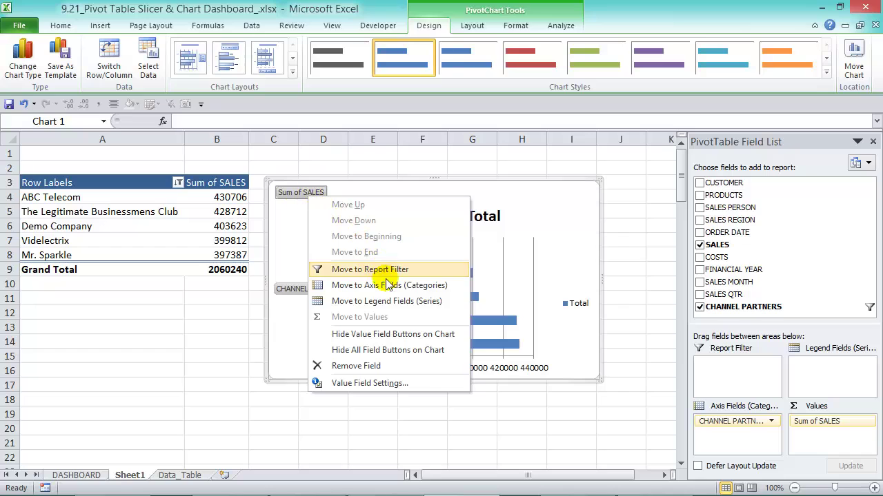
{"action": "left_click", "coordinate": [427, 350]}
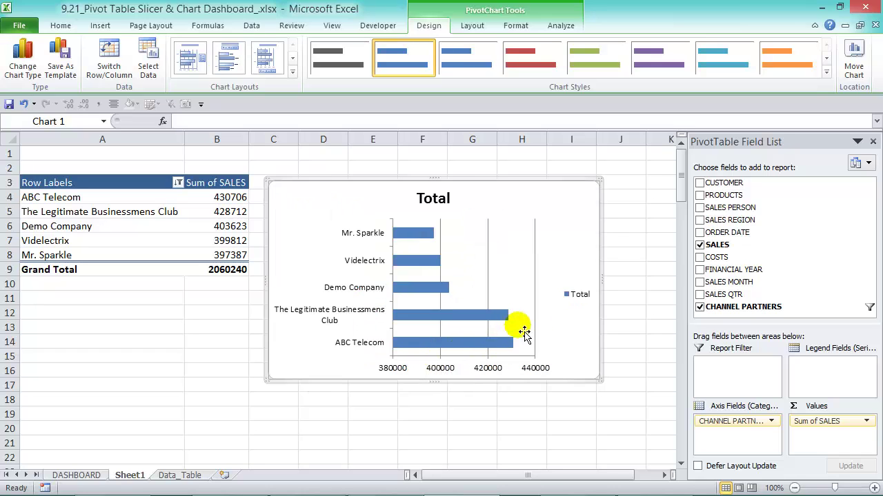
{"action": "left_click", "coordinate": [873, 141]}
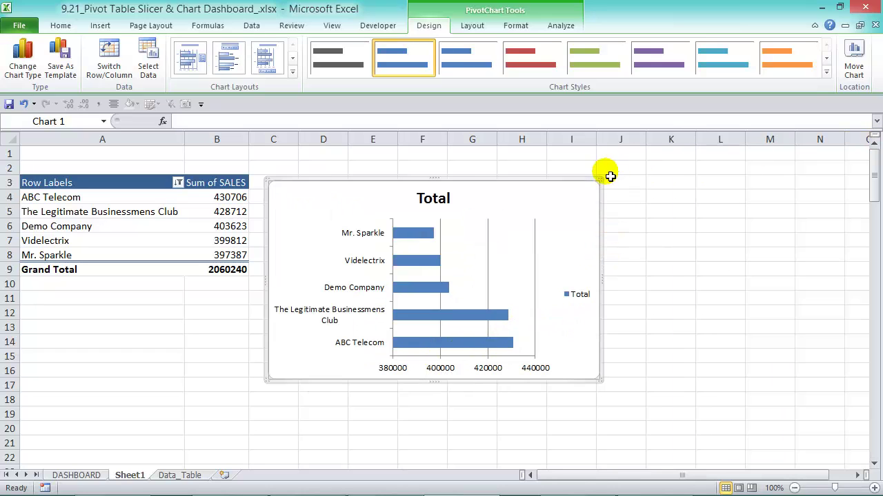
Widen the bar chart to about column M and delete its Total legend
{"action": "left_click_drag", "start_coordinate": [597, 180], "coordinate": [773, 177]}
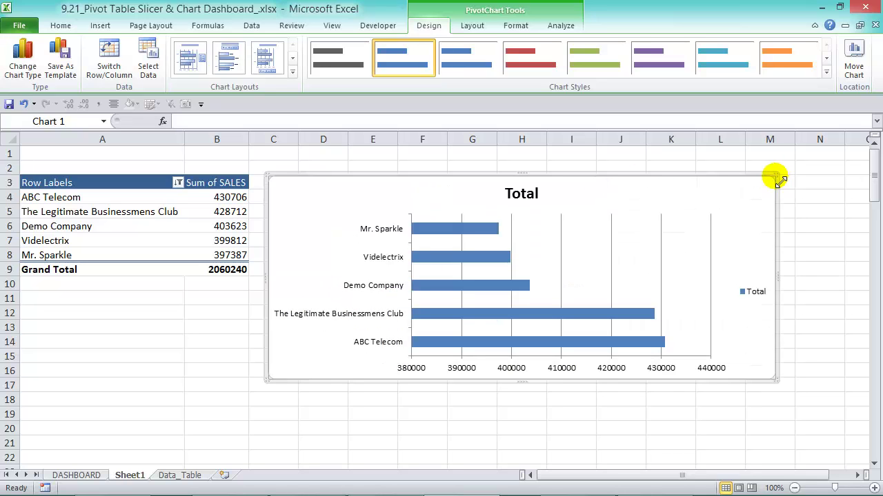
{"action": "left_click", "coordinate": [759, 292]}
{"action": "key", "text": "Delete"}
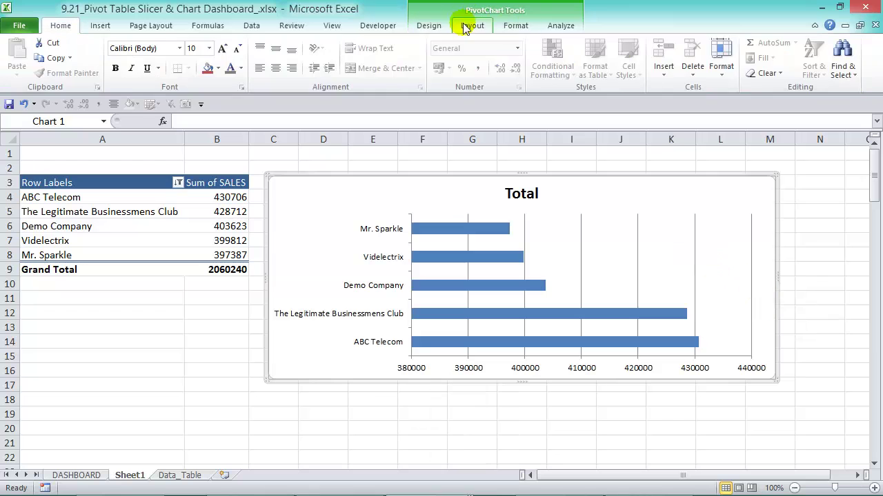
Apply the blue chart style with shadowed bars to the bar chart and delete its vertical gridlines
{"action": "left_click", "coordinate": [440, 28]}
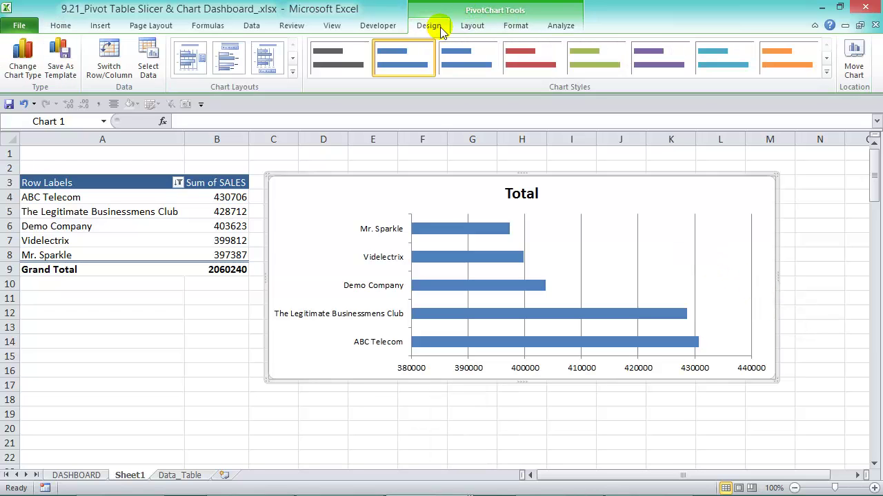
{"action": "left_click", "coordinate": [827, 72]}
{"action": "left_click", "coordinate": [405, 94]}
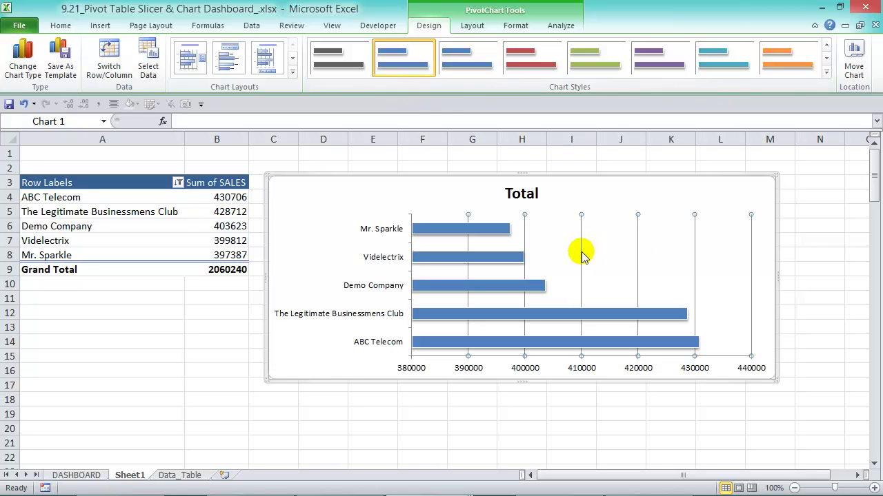
{"action": "key", "text": "Delete"}
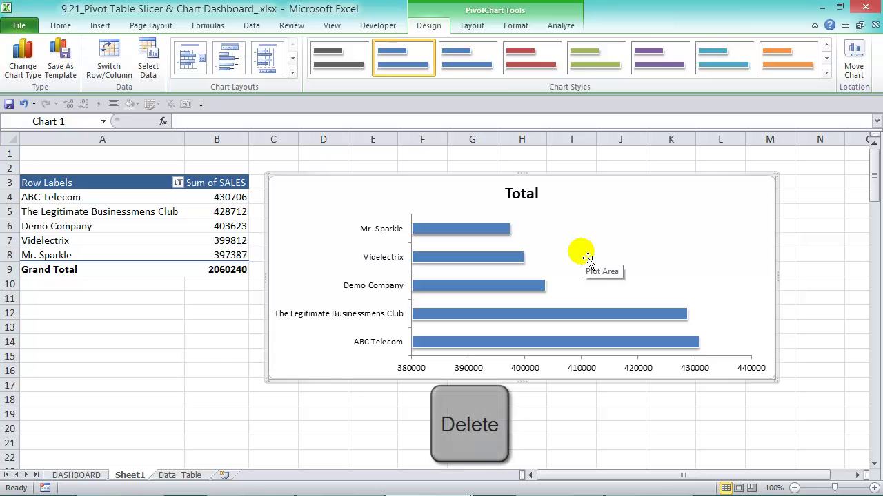
Set the partner-name axis labels' font color to the darkest theme grey under white and delete the horizontal value axis
{"action": "left_click", "coordinate": [382, 231]}
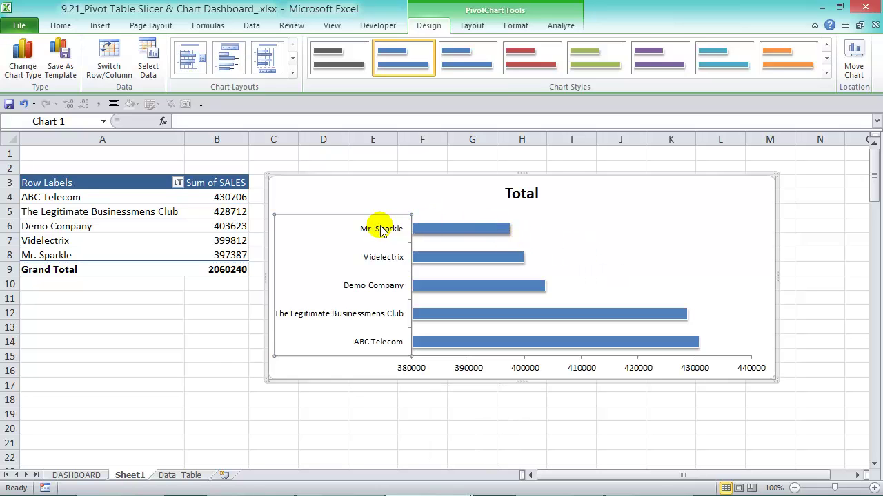
{"action": "left_click", "coordinate": [61, 24]}
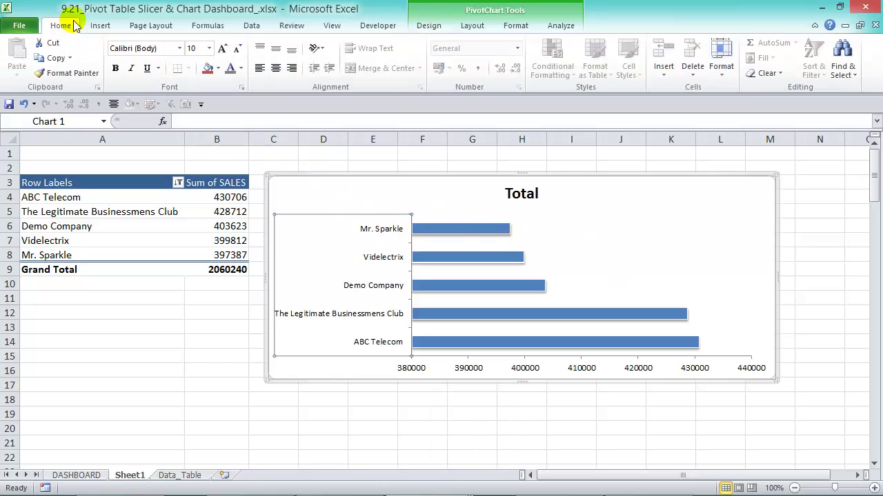
{"action": "left_click", "coordinate": [242, 68]}
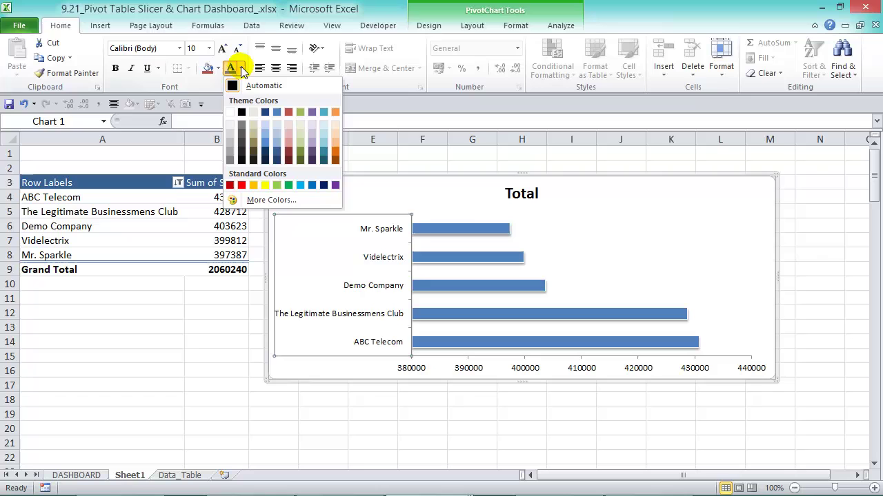
{"action": "left_click", "coordinate": [230, 158]}
{"action": "left_click", "coordinate": [469, 367]}
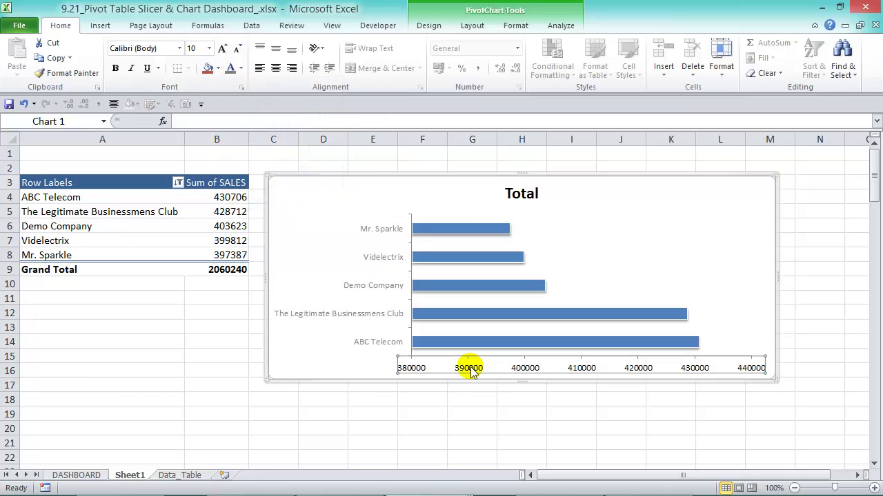
{"action": "key", "text": "Delete"}
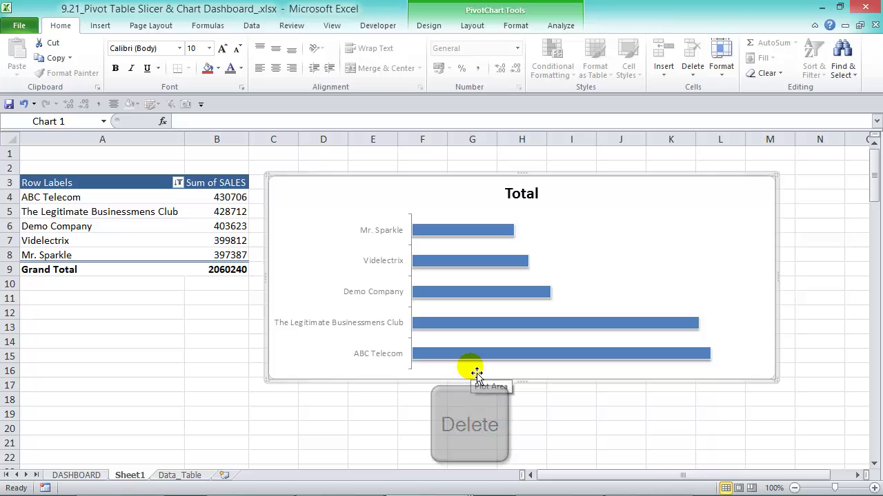
Add data labels to the bars and set their font color to Dark Blue, Text 2
{"action": "left_click", "coordinate": [495, 230]}
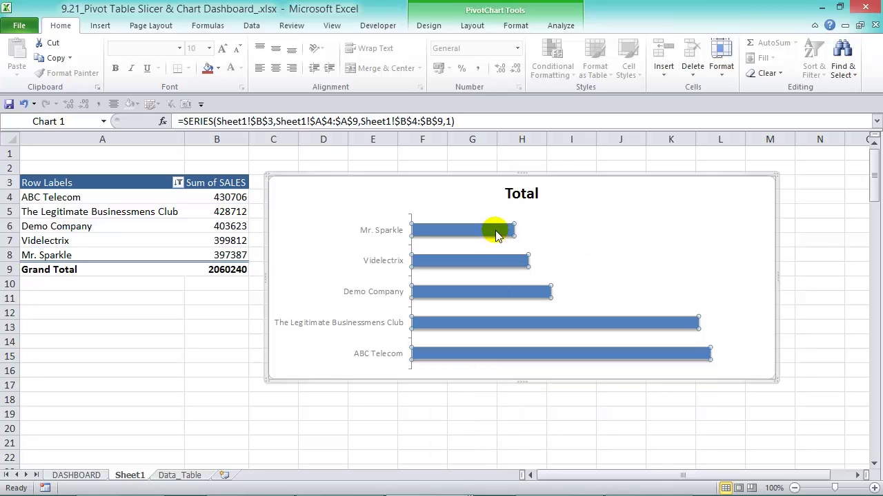
{"action": "right_click", "coordinate": [497, 234]}
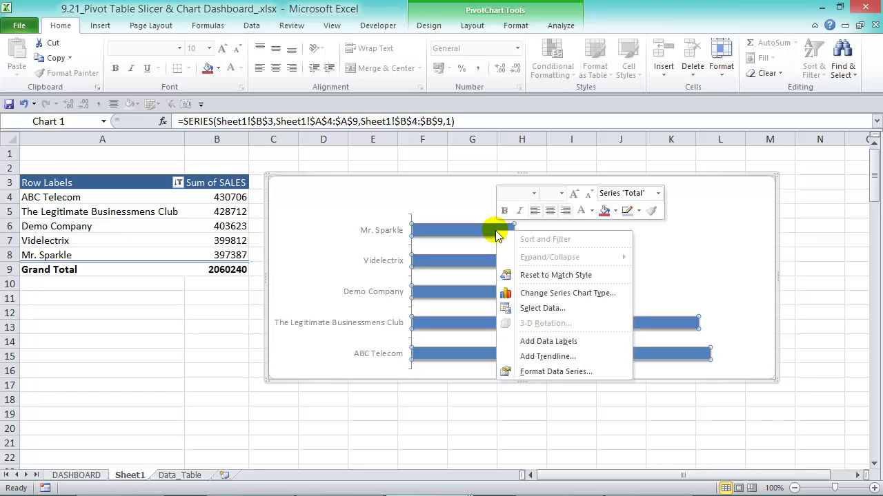
{"action": "left_click", "coordinate": [597, 342]}
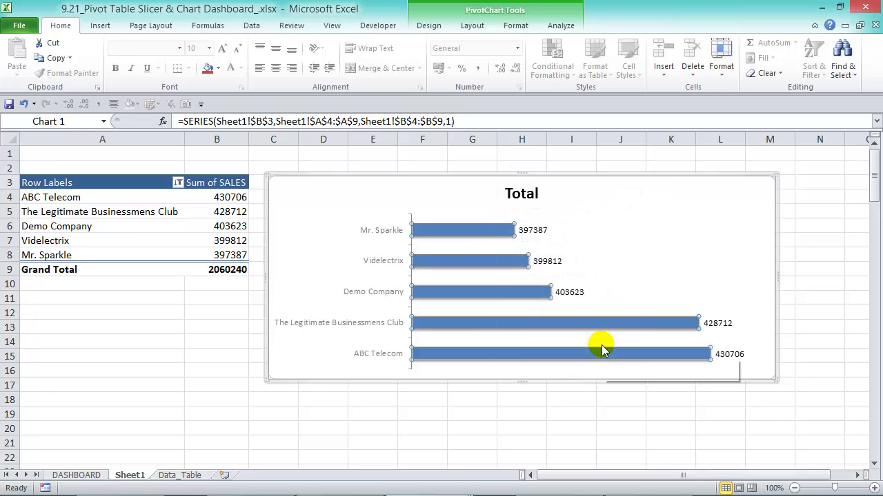
{"action": "left_click", "coordinate": [549, 236]}
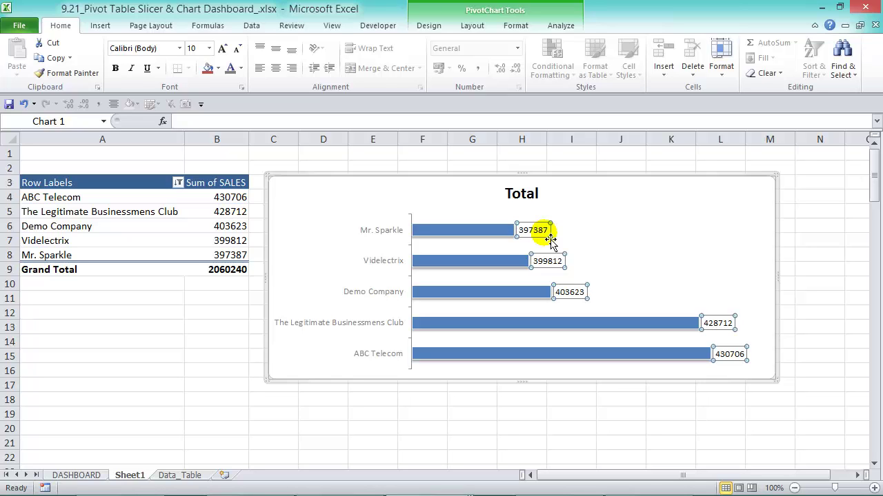
{"action": "left_click", "coordinate": [241, 68]}
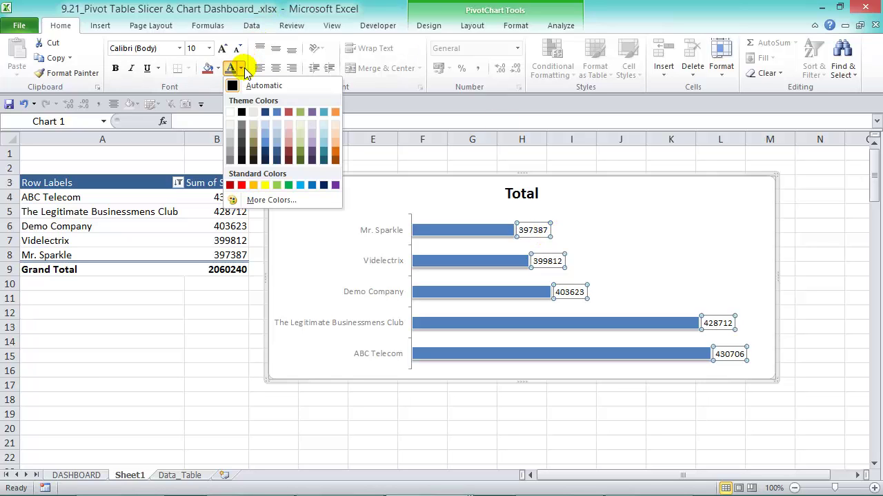
{"action": "left_click", "coordinate": [266, 113]}
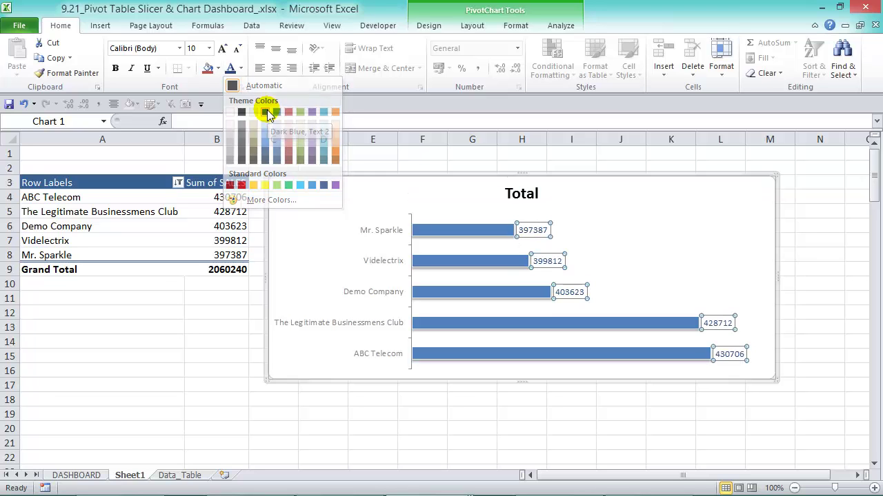
Format the data labels as Number with 0 decimal places and a 1000 separator
{"action": "key", "text": "ctrl+1"}
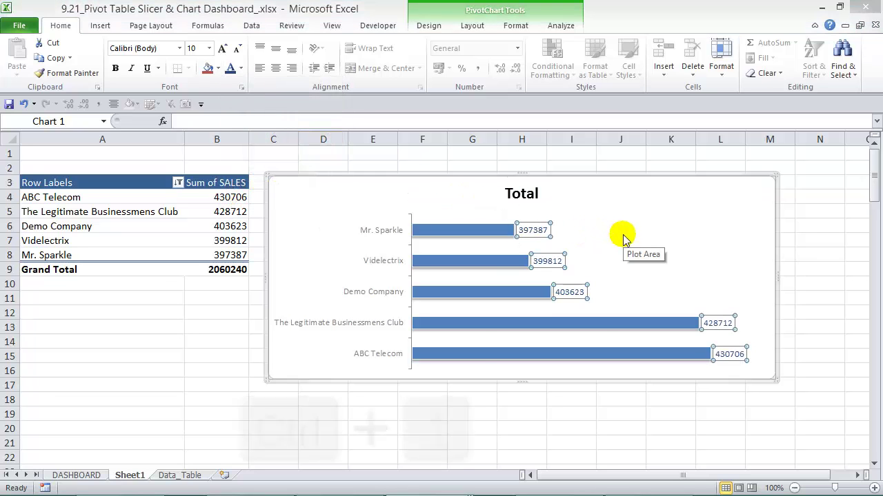
{"action": "left_click", "coordinate": [517, 221]}
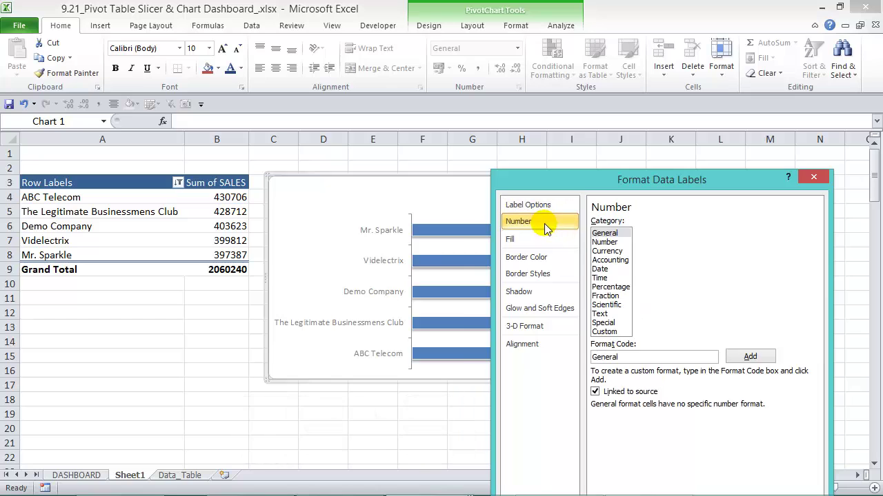
{"action": "left_click", "coordinate": [611, 242]}
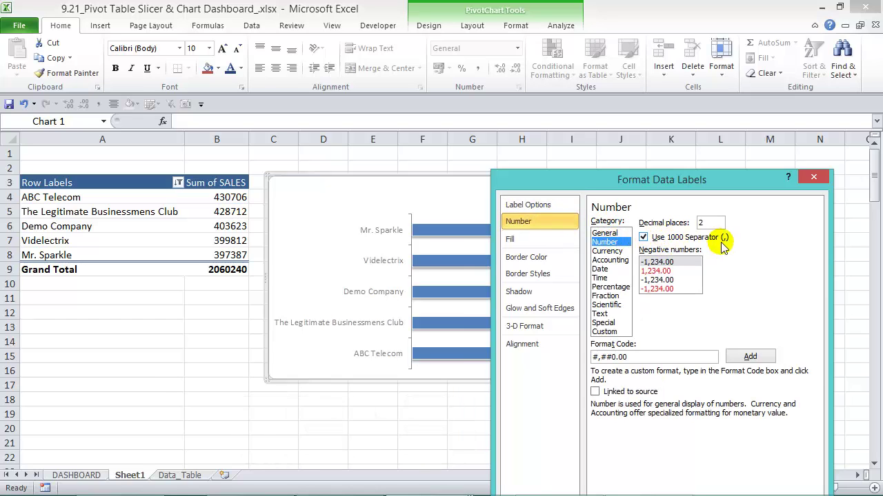
{"action": "double_click", "coordinate": [698, 222]}
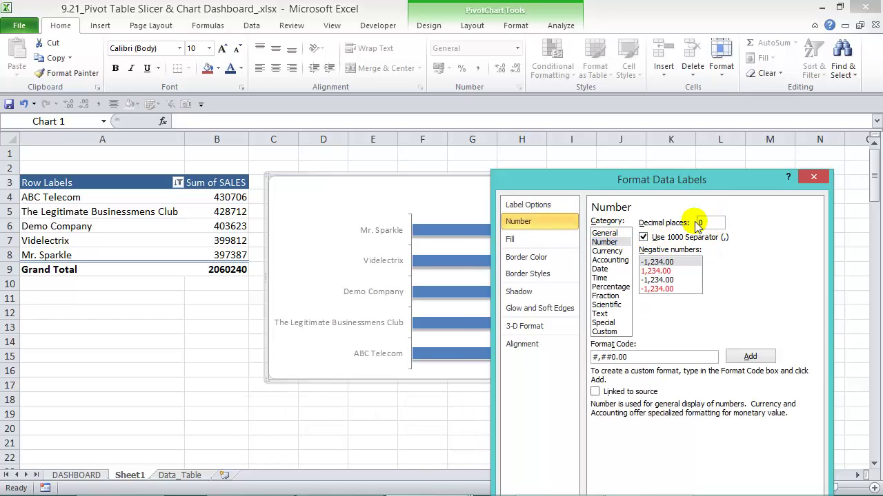
{"action": "type", "text": "0"}
{"action": "left_click_drag", "start_coordinate": [712, 180], "coordinate": [723, 87]}
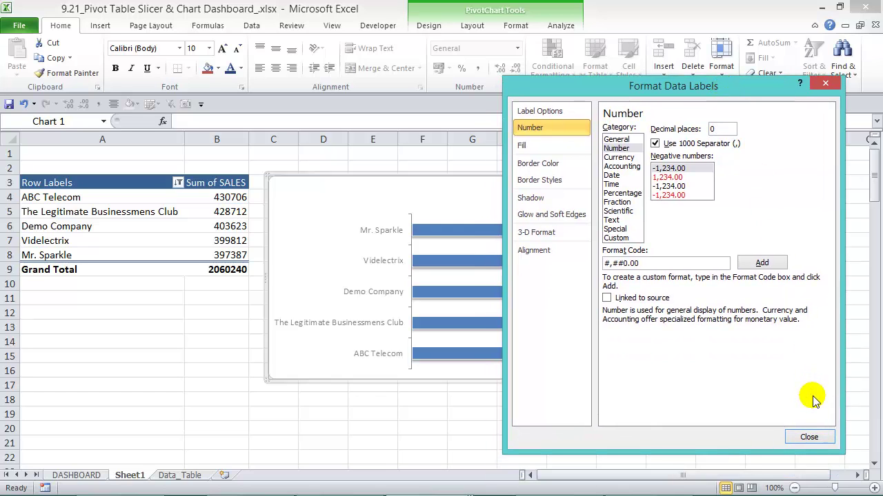
{"action": "left_click", "coordinate": [808, 438]}
Change the chart title to "Top 5 Channel Partners" and set its font color to the darkest theme grey under white
{"action": "left_click", "coordinate": [536, 197]}
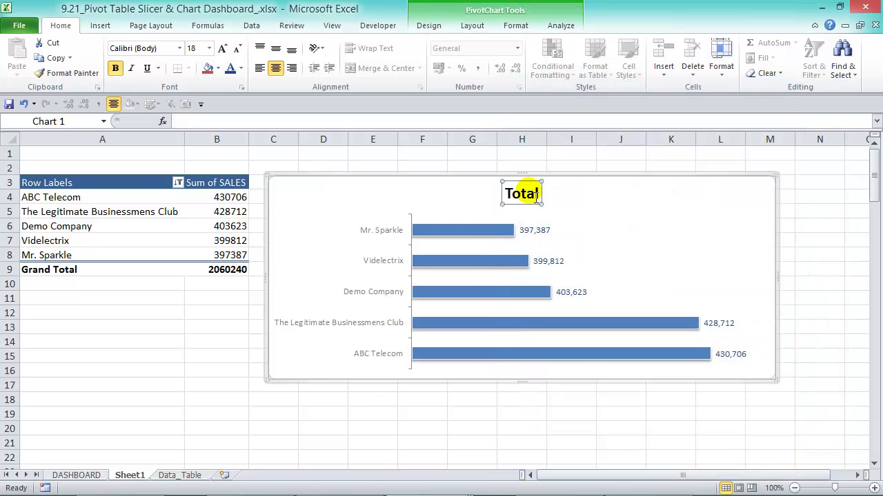
{"action": "double_click", "coordinate": [531, 197]}
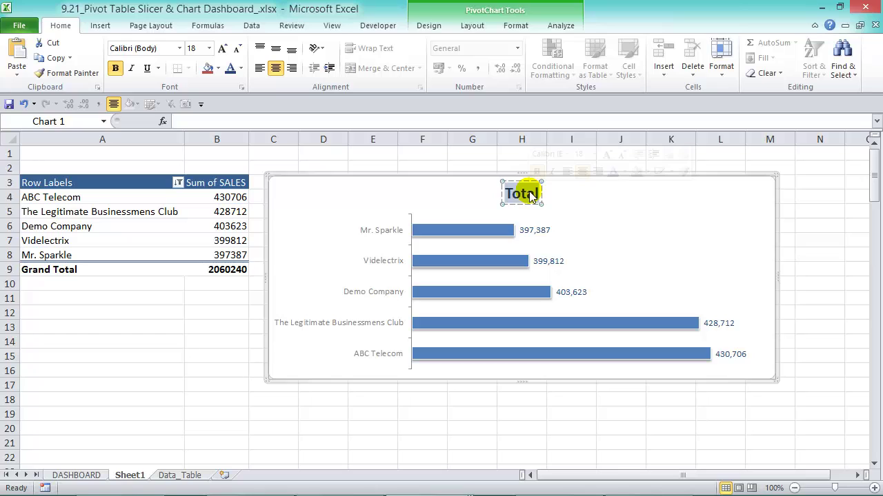
{"action": "type", "text": "T"}
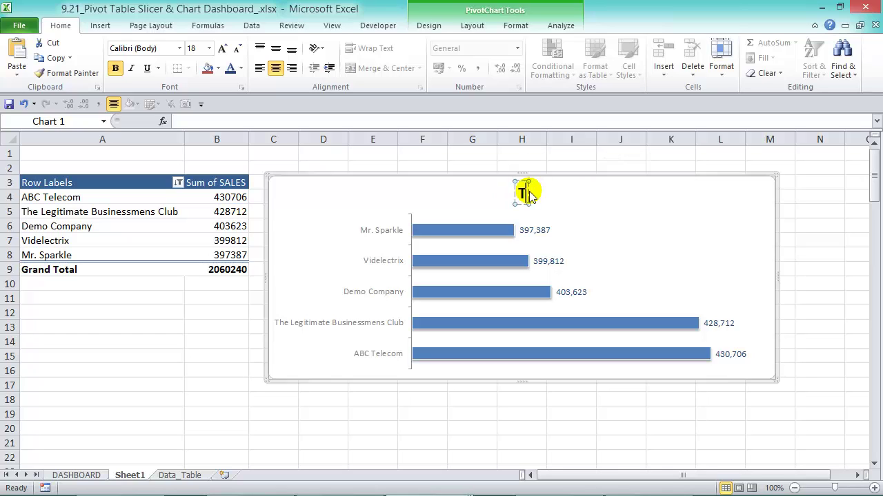
{"action": "type", "text": "op 5 Chan"}
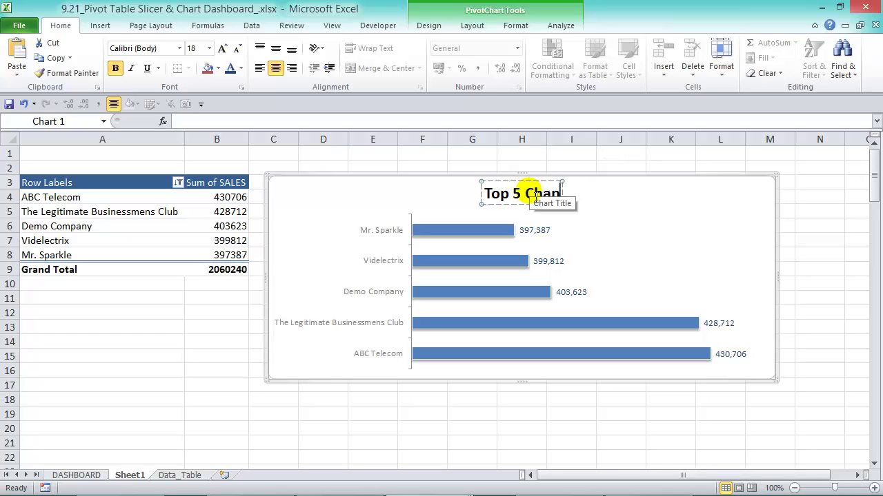
{"action": "type", "text": "nel Partners"}
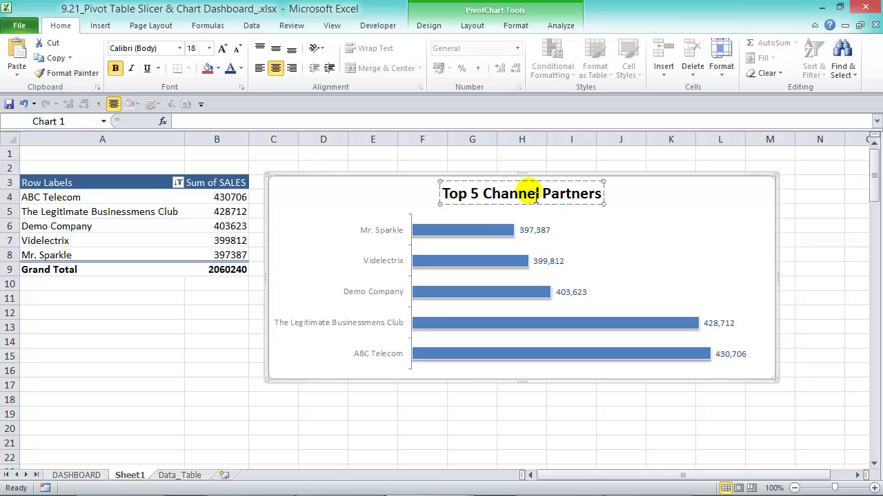
{"action": "triple_click", "coordinate": [531, 197]}
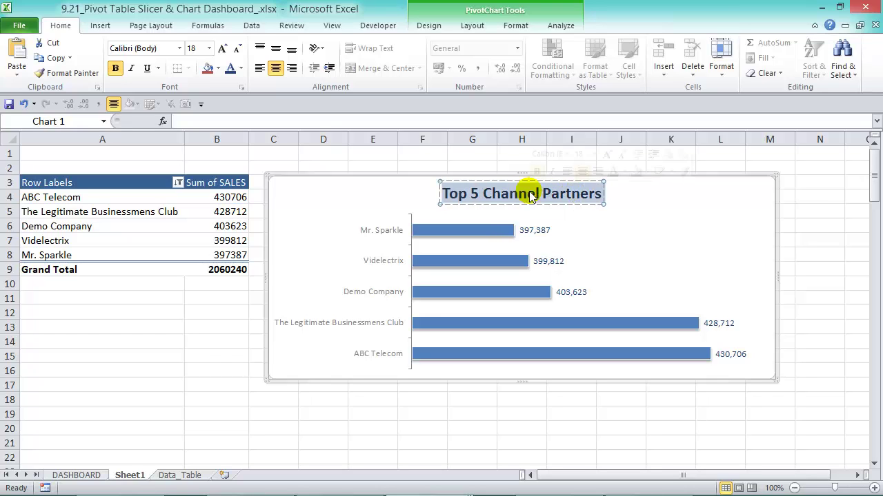
{"action": "left_click", "coordinate": [624, 172]}
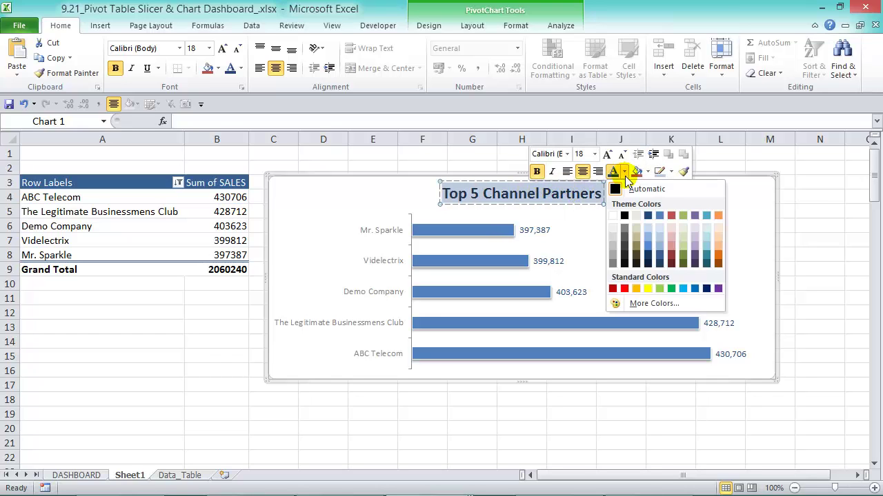
{"action": "left_click", "coordinate": [612, 267]}
Fill both the chart area and the plot area with the lightest theme grey
{"action": "left_click", "coordinate": [697, 202]}
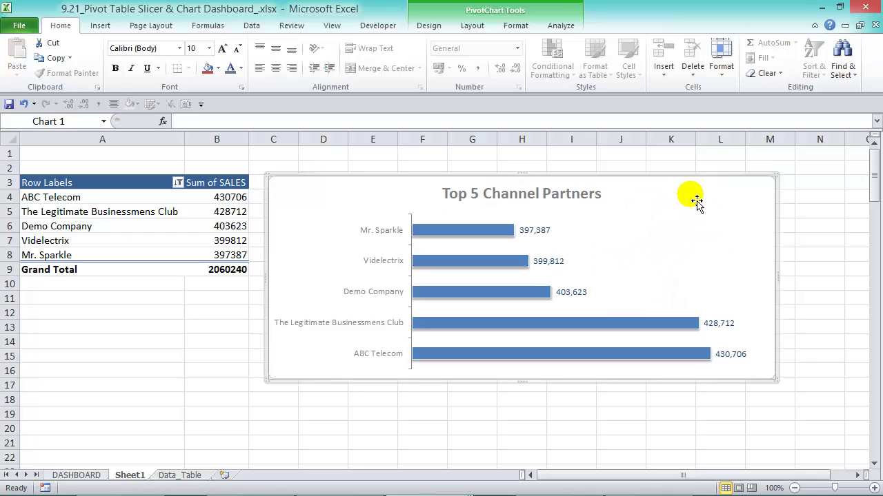
{"action": "right_click", "coordinate": [694, 200]}
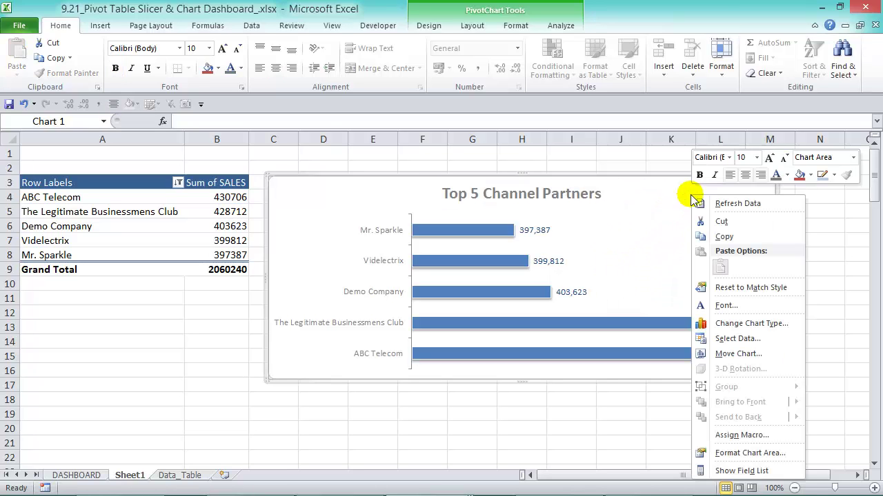
{"action": "left_click", "coordinate": [811, 177]}
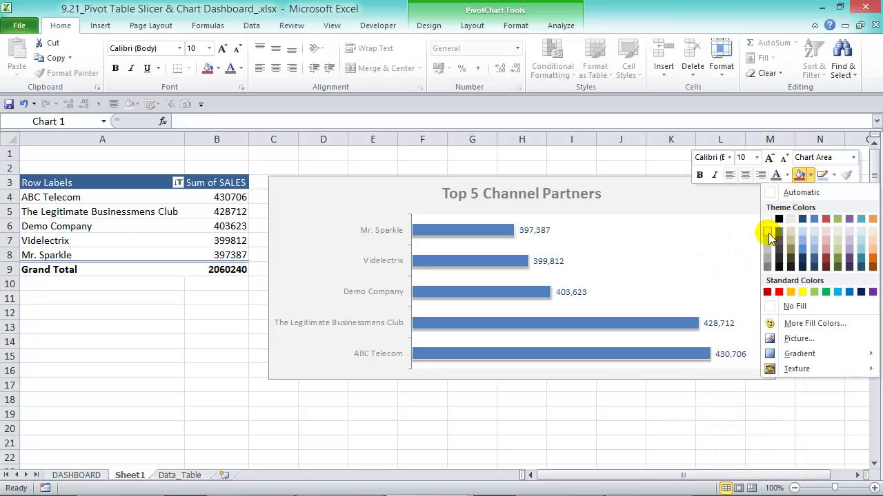
{"action": "left_click", "coordinate": [768, 233]}
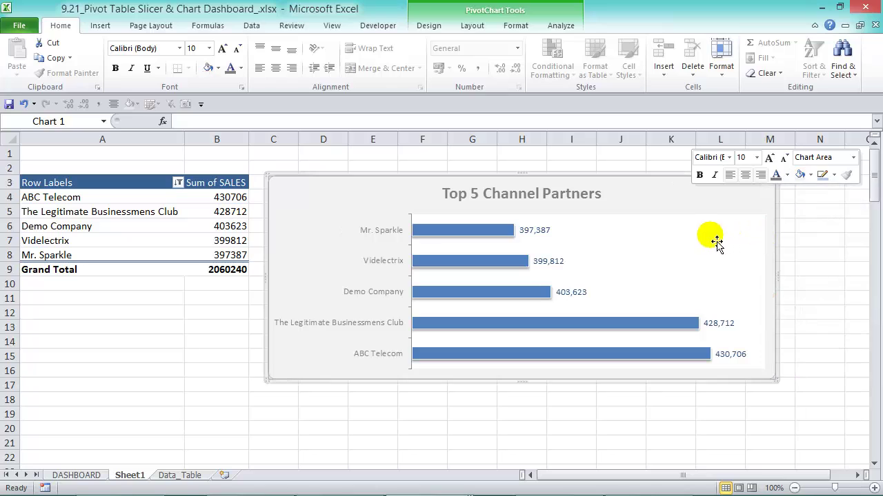
{"action": "left_click", "coordinate": [715, 243]}
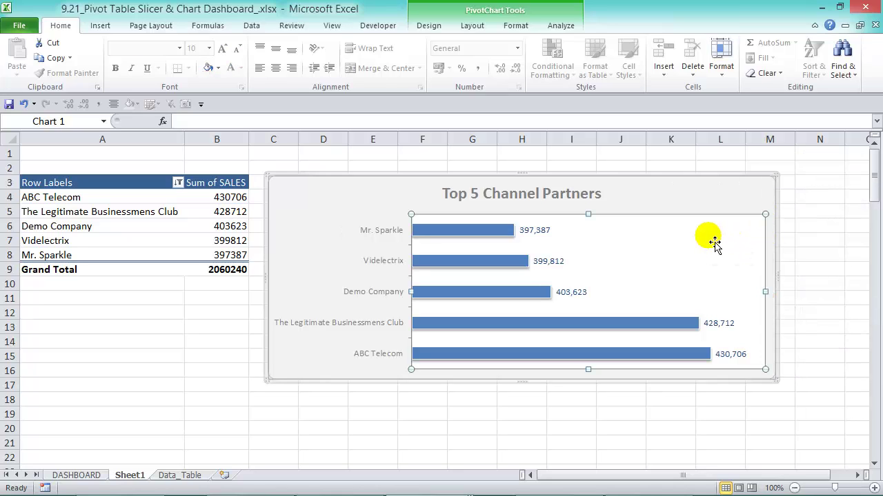
{"action": "right_click", "coordinate": [715, 243]}
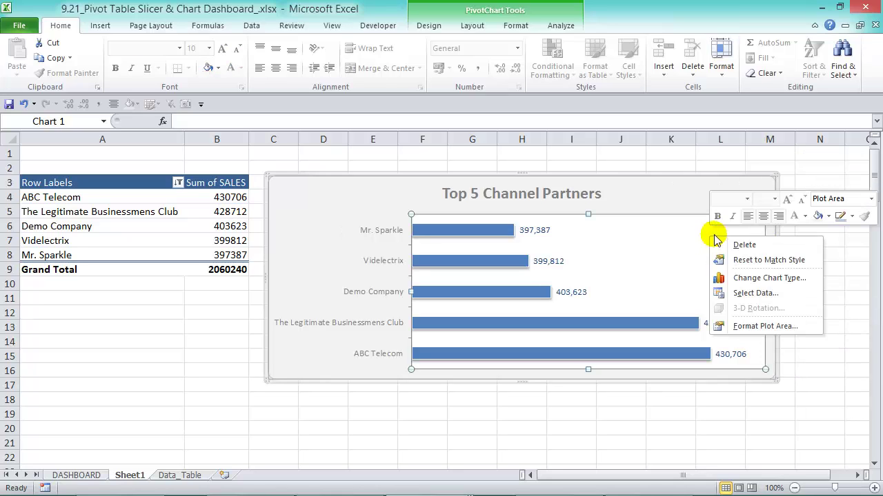
{"action": "left_click", "coordinate": [817, 218]}
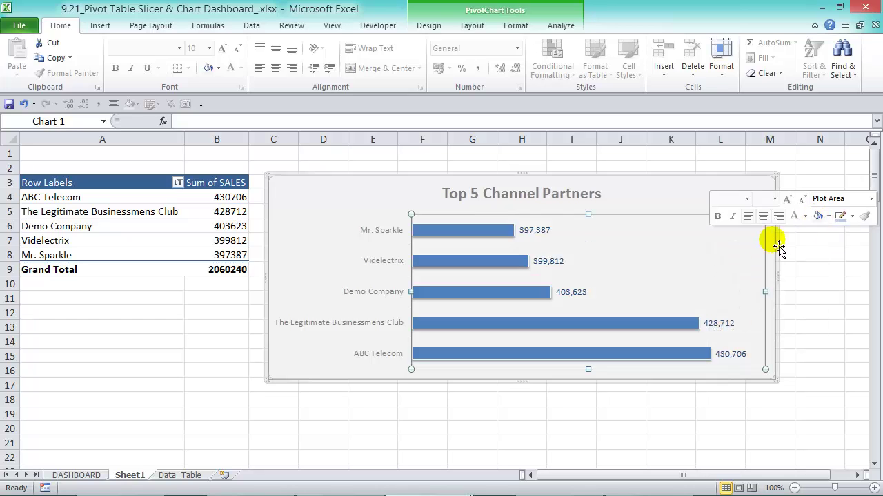
Give the Top 5 Channel Partners chart area a solid border line in the white theme color
{"action": "left_click", "coordinate": [701, 182]}
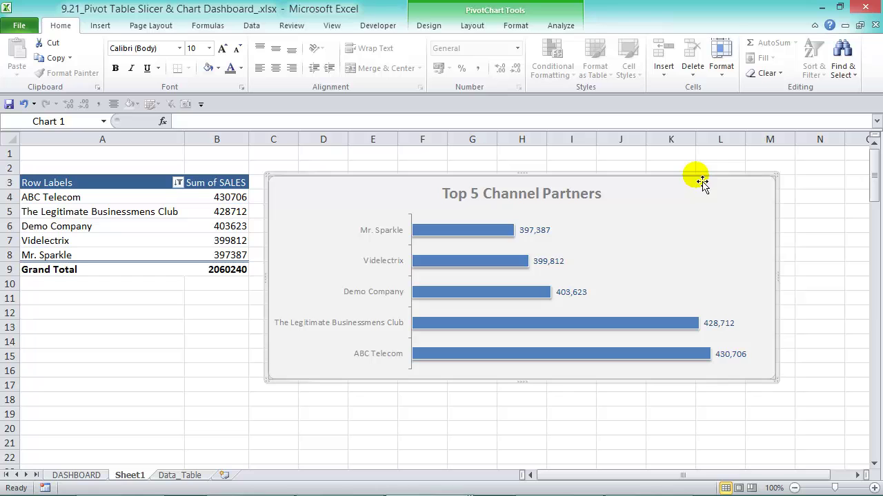
{"action": "key", "text": "ctrl+1"}
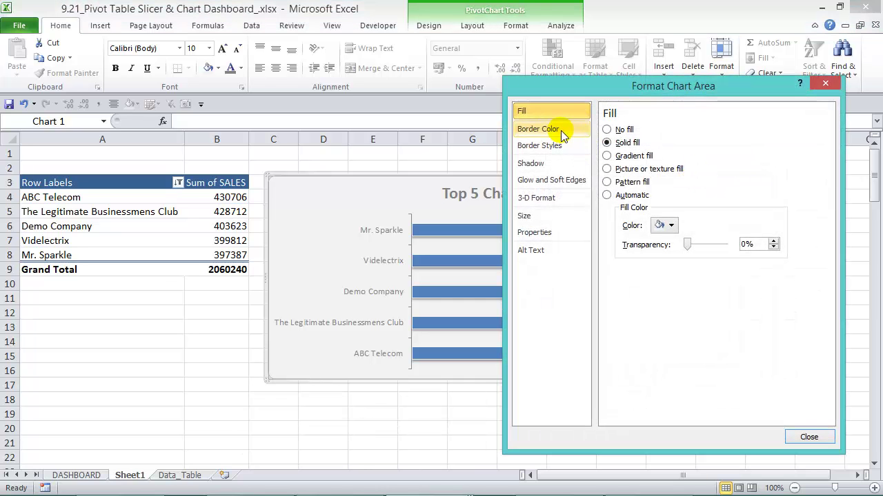
{"action": "left_click", "coordinate": [562, 133]}
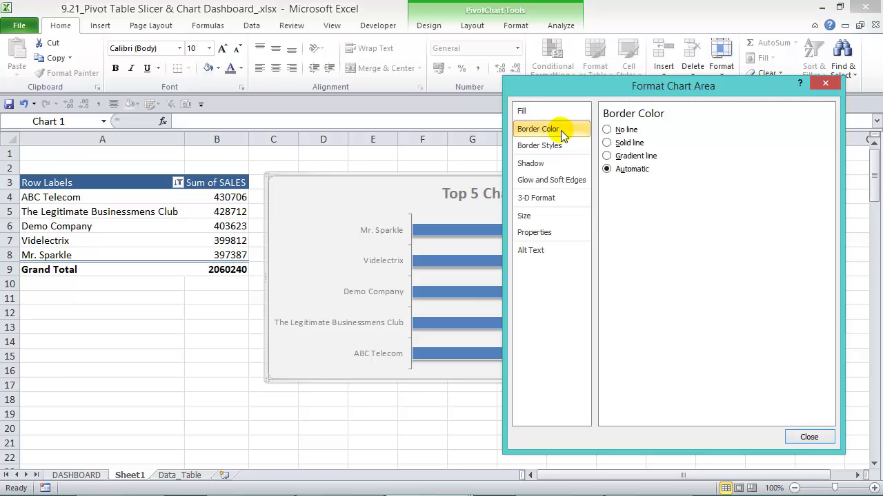
{"action": "left_click", "coordinate": [606, 143]}
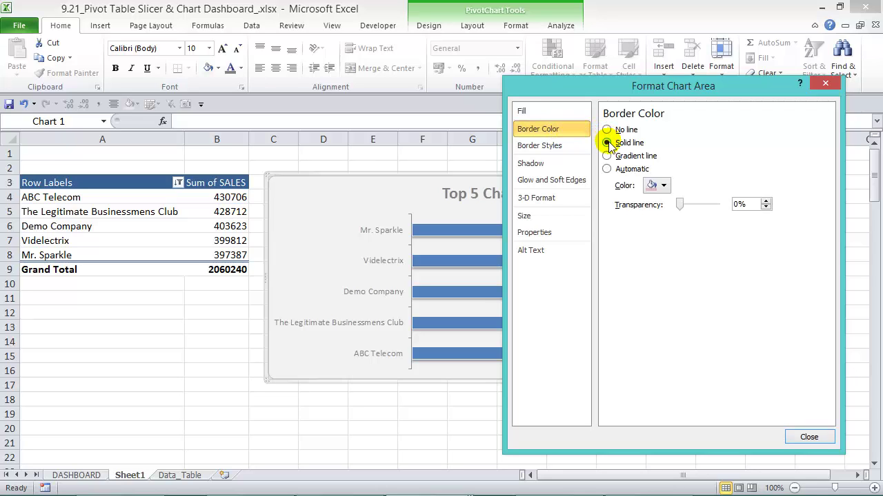
{"action": "left_click", "coordinate": [664, 185]}
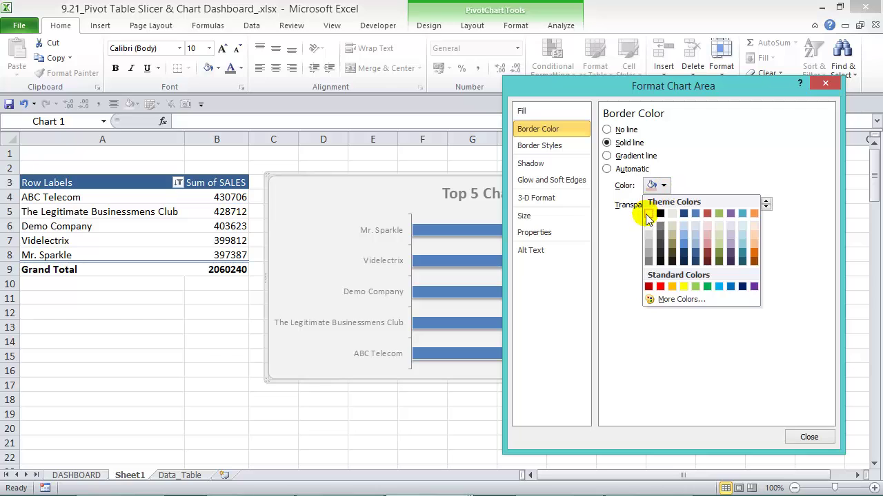
{"action": "left_click", "coordinate": [645, 213]}
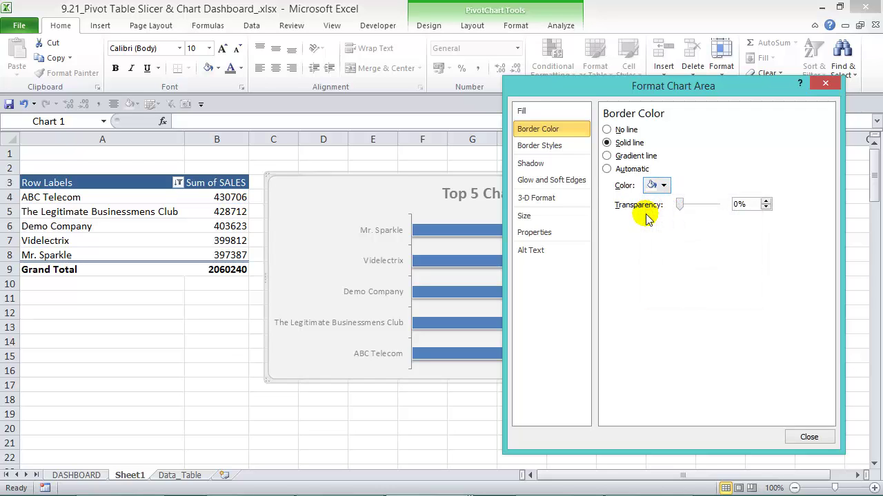
Set the chart area's border width to 5 pt and turn on rounded corners
{"action": "left_click", "coordinate": [570, 147]}
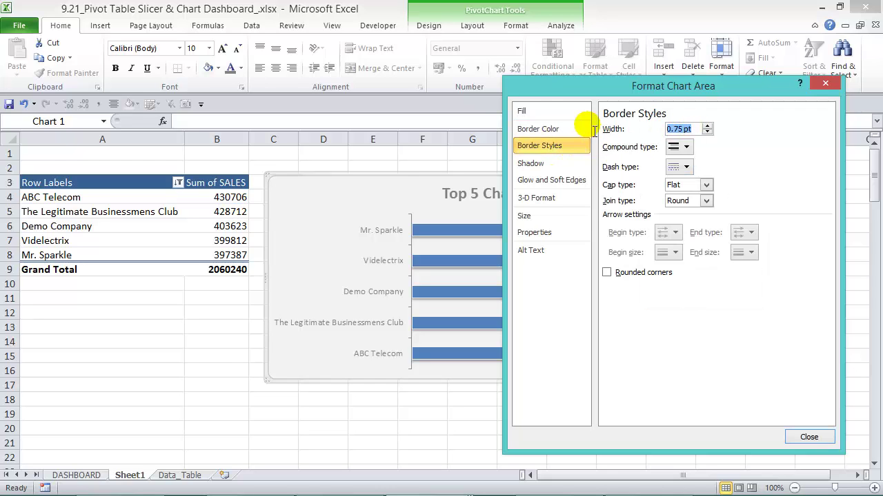
{"action": "type", "text": "5"}
{"action": "key", "text": "Tab"}
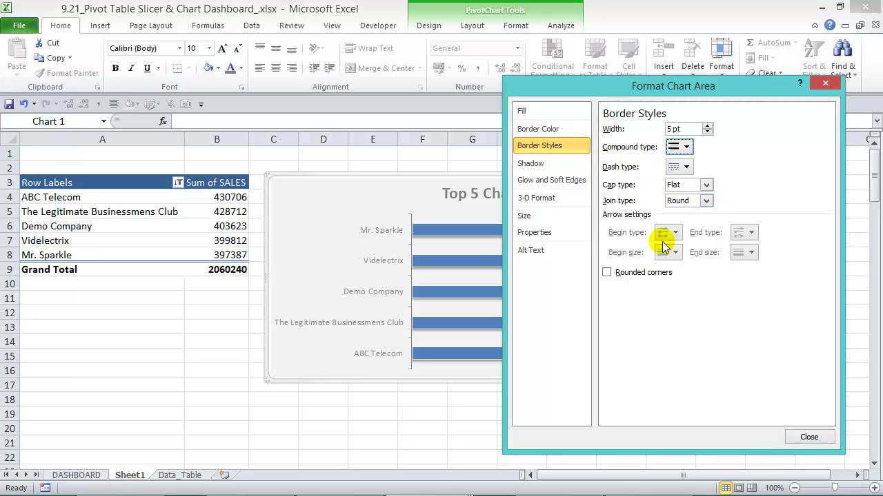
{"action": "left_click", "coordinate": [608, 273]}
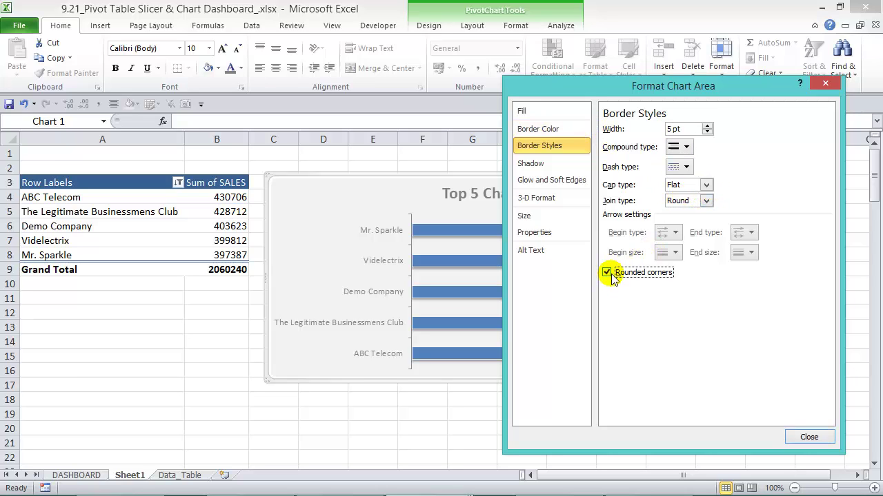
{"action": "left_click", "coordinate": [804, 438]}
{"action": "left_click", "coordinate": [837, 293]}
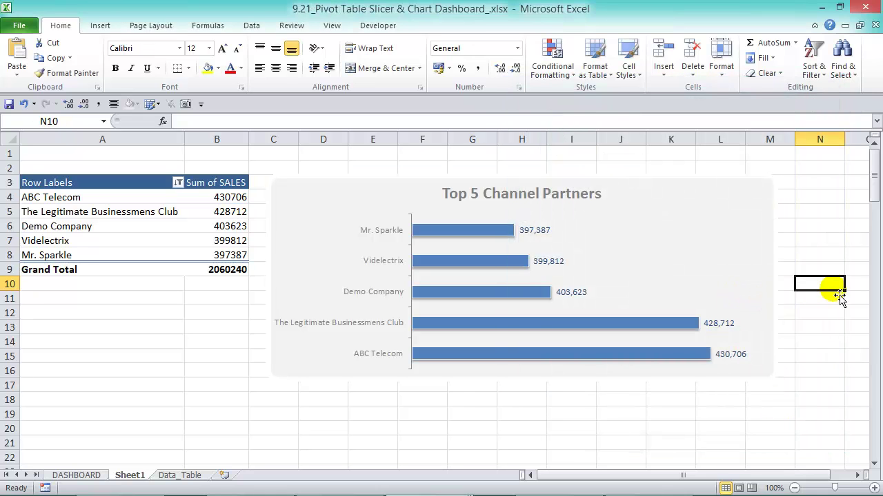
Save the formatted bar chart as a chart template named "DAshboard Chart"
{"action": "left_click", "coordinate": [632, 227]}
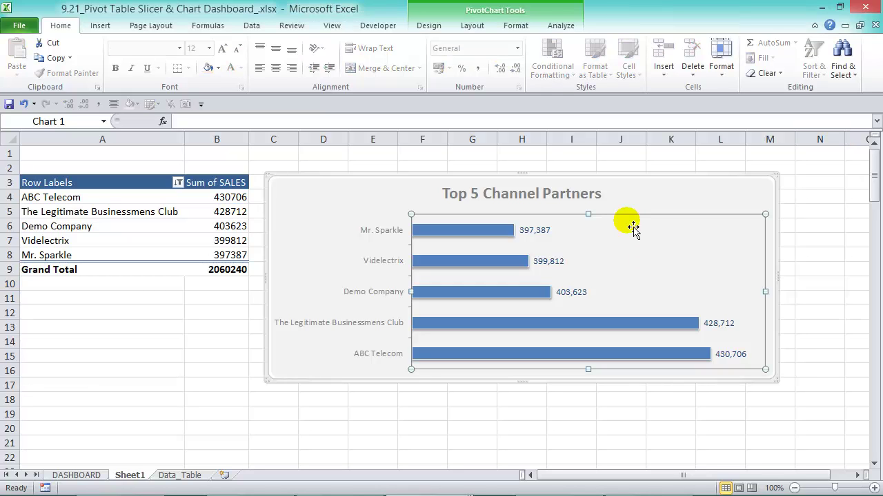
{"action": "left_click", "coordinate": [445, 28]}
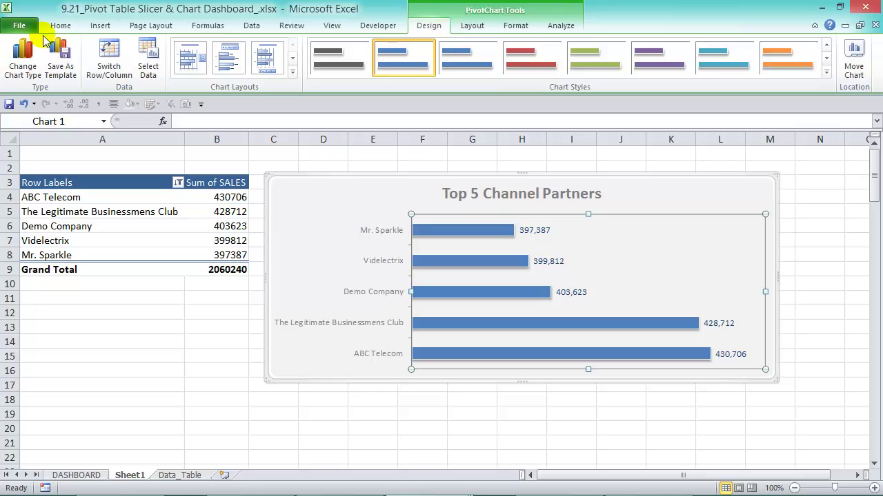
{"action": "left_click", "coordinate": [60, 52]}
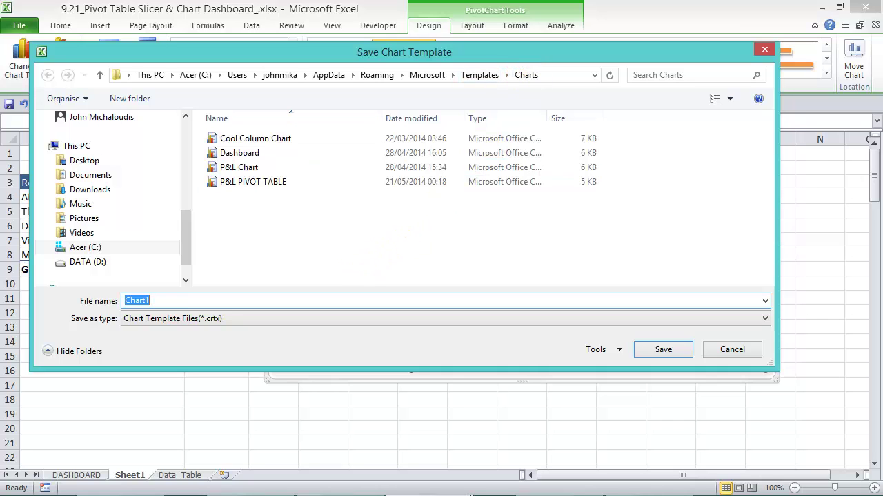
{"action": "type", "text": "DAshbo"}
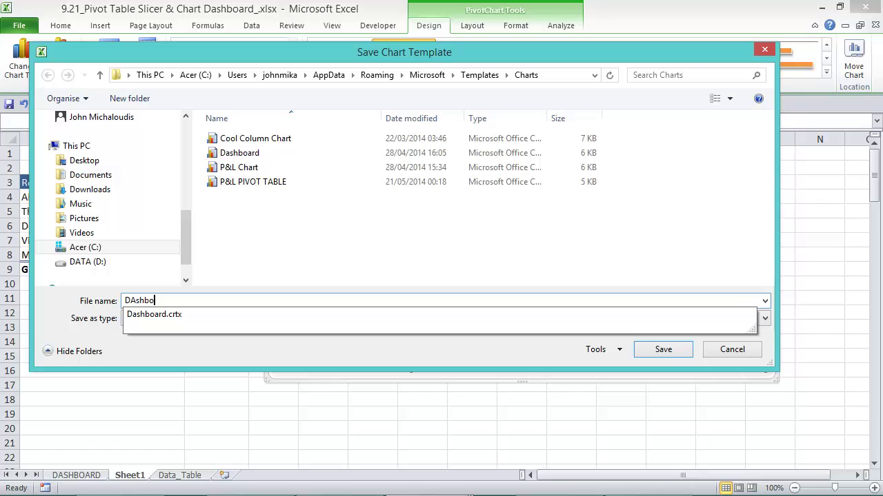
{"action": "type", "text": "ard Chart"}
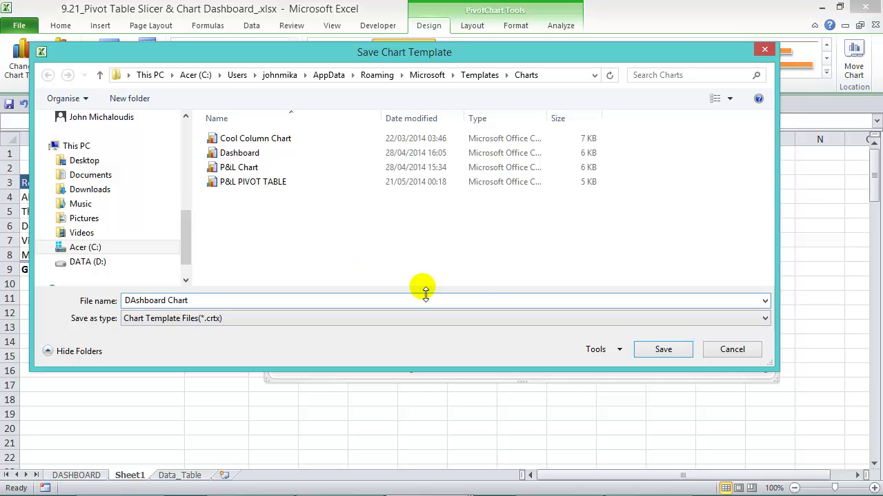
{"action": "left_click", "coordinate": [681, 350]}
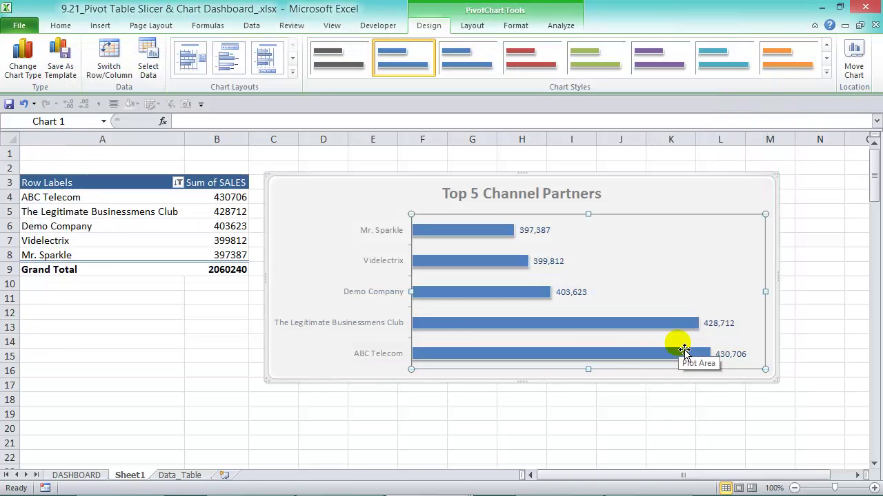
Move the Top 5 Channel Partners chart to the DASHBOARD sheet, beside the Sales Dashboard title, and narrow it to span about columns G to O
{"action": "left_click", "coordinate": [680, 180]}
{"action": "key", "text": "ctrl+x"}
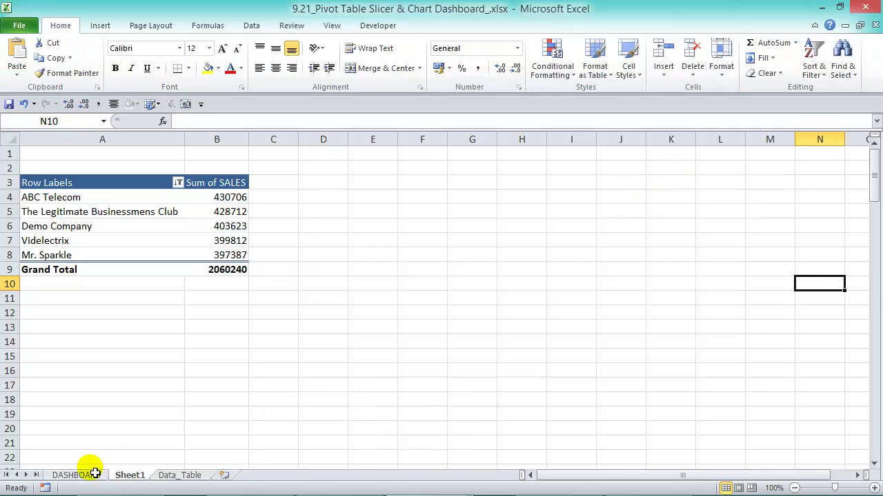
{"action": "left_click", "coordinate": [77, 476]}
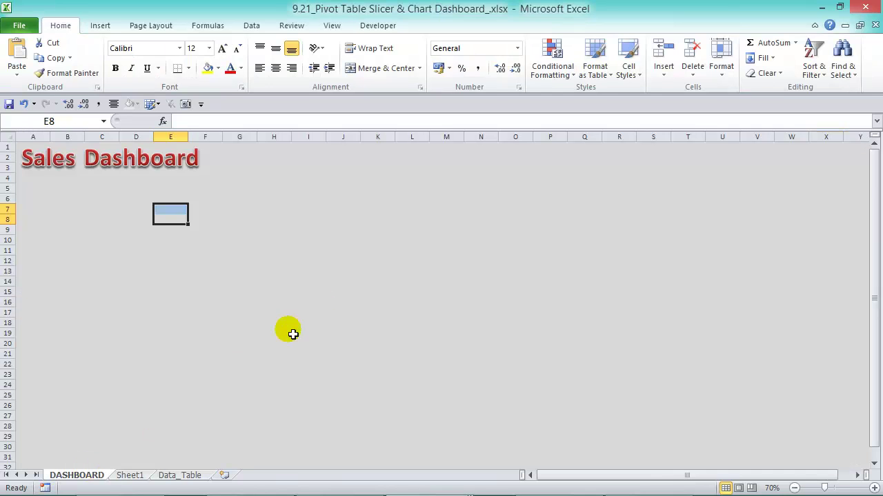
{"action": "left_click", "coordinate": [324, 234]}
{"action": "key", "text": "ctrl+v"}
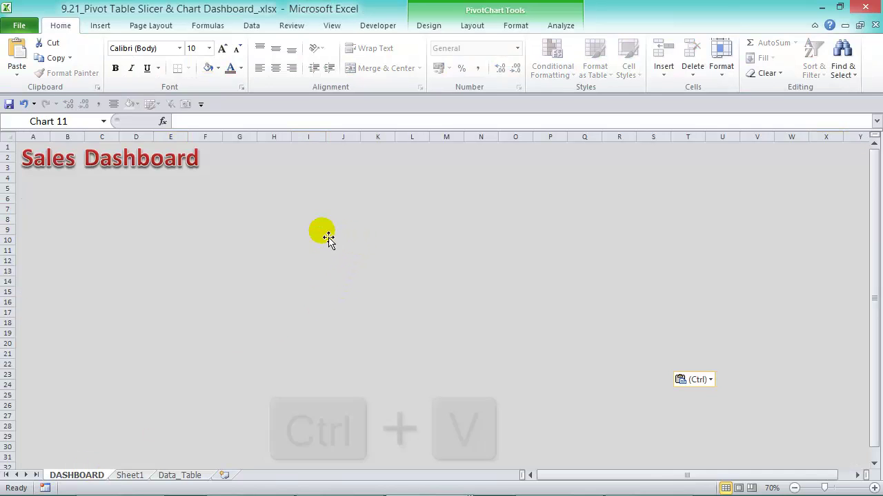
{"action": "left_click_drag", "start_coordinate": [415, 224], "coordinate": [352, 173]}
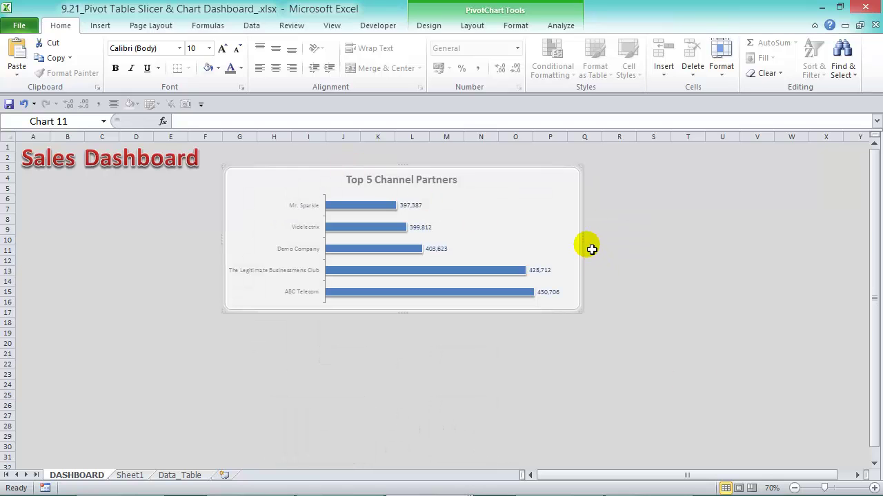
{"action": "left_click_drag", "start_coordinate": [590, 252], "coordinate": [522, 256]}
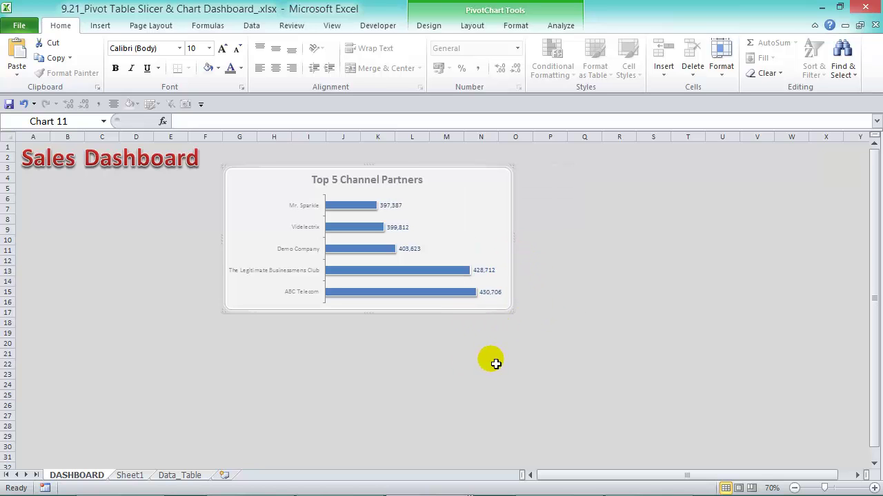
Insert a pivot table on a new worksheet from the data on the Data_Table sheet
{"action": "left_click", "coordinate": [174, 475]}
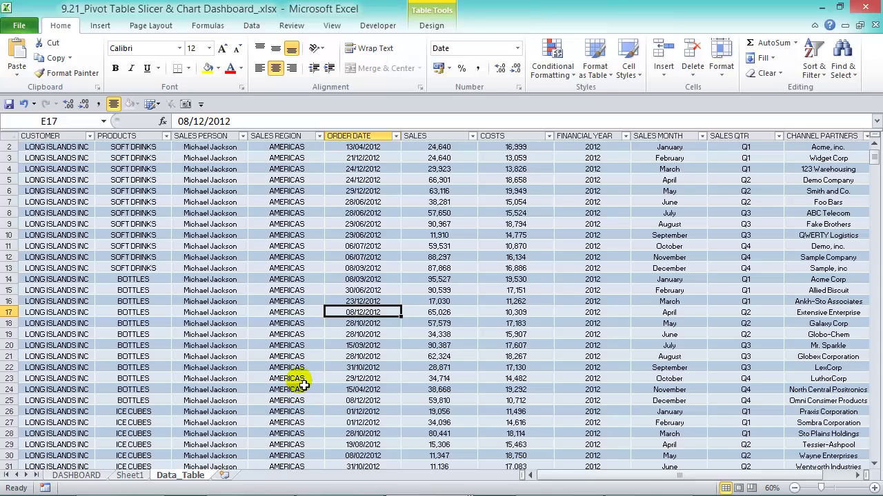
{"action": "left_click", "coordinate": [101, 25]}
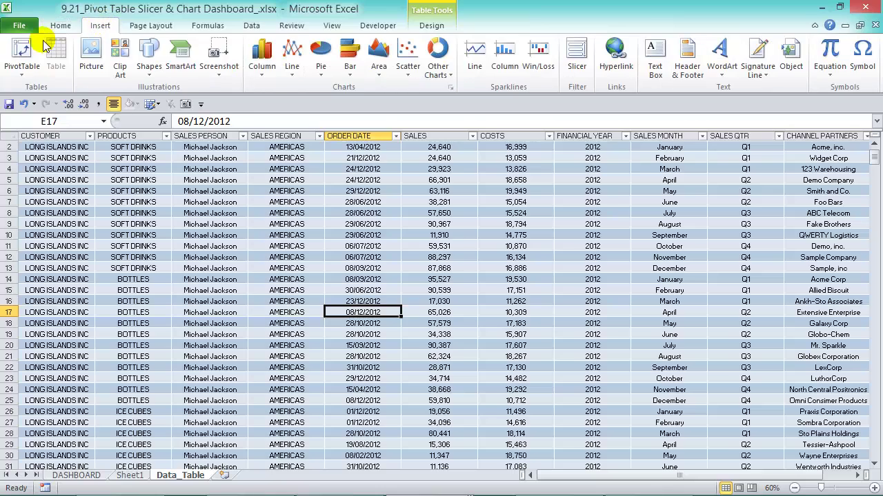
{"action": "left_click", "coordinate": [38, 51]}
{"action": "left_click", "coordinate": [487, 328]}
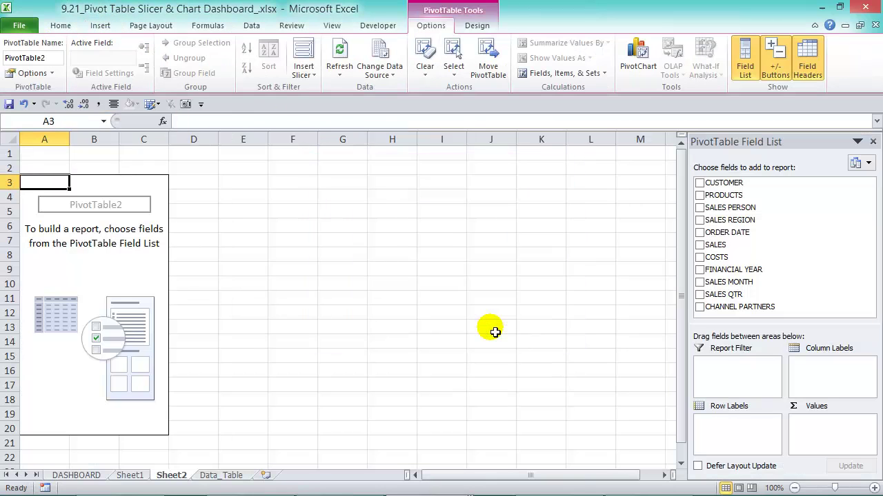
Add SALES to the row labels and group its values from 10000 to 100000 in intervals of 10000
{"action": "left_click_drag", "start_coordinate": [710, 245], "coordinate": [735, 431]}
{"action": "right_click", "coordinate": [50, 197]}
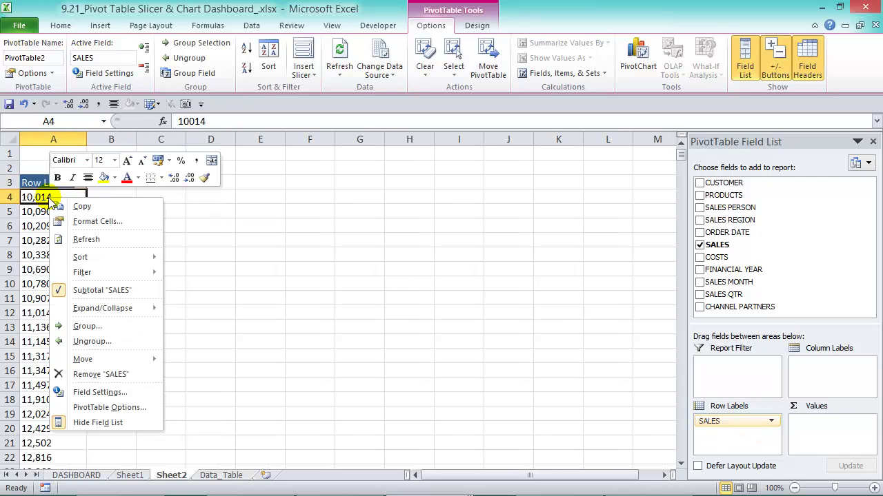
{"action": "left_click", "coordinate": [104, 327]}
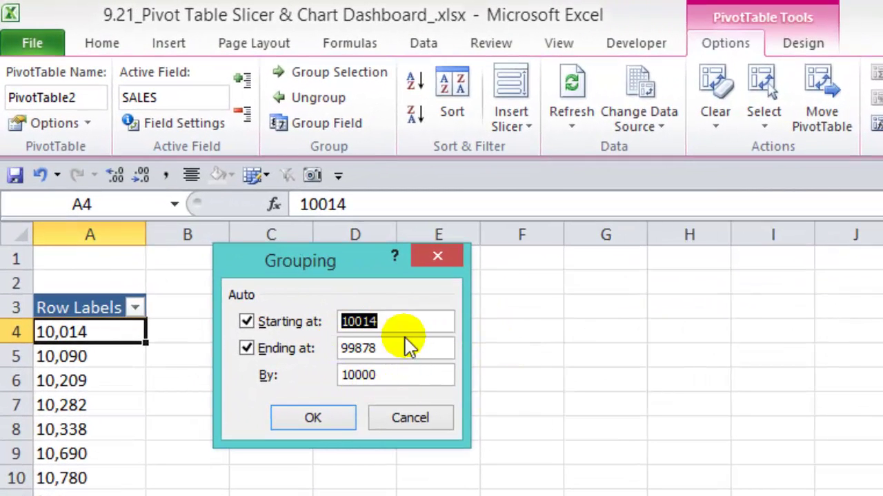
{"action": "type", "text": "10"}
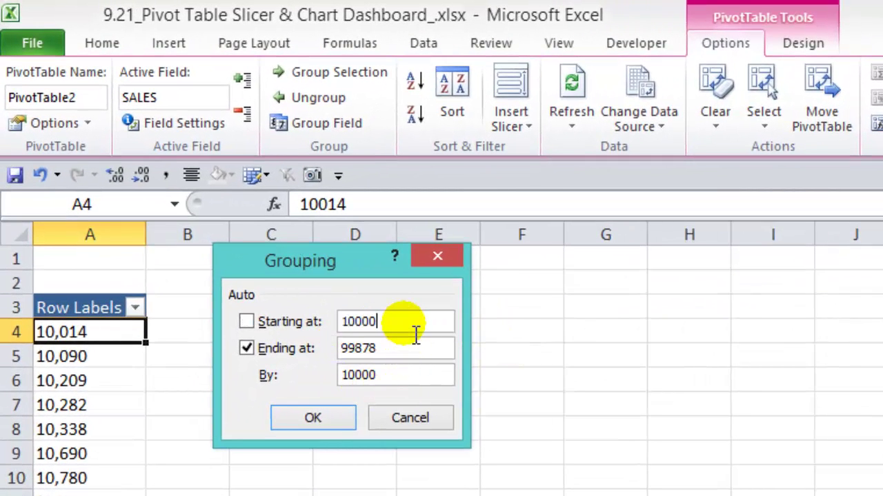
{"action": "key", "text": "Tab"}
{"action": "type", "text": "100"}
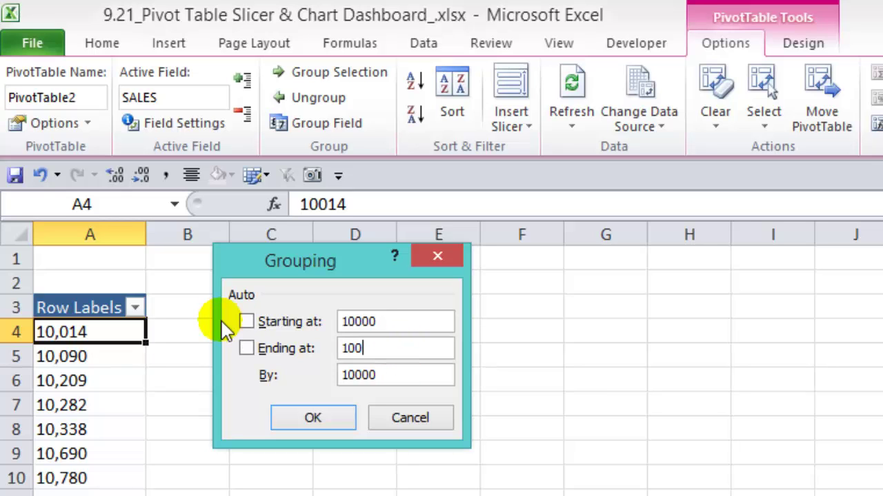
{"action": "left_click", "coordinate": [414, 377]}
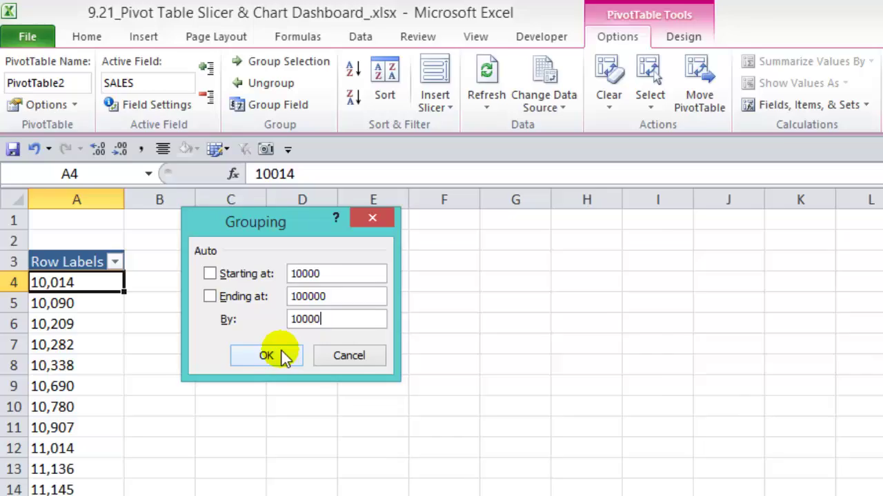
{"action": "left_click", "coordinate": [285, 356]}
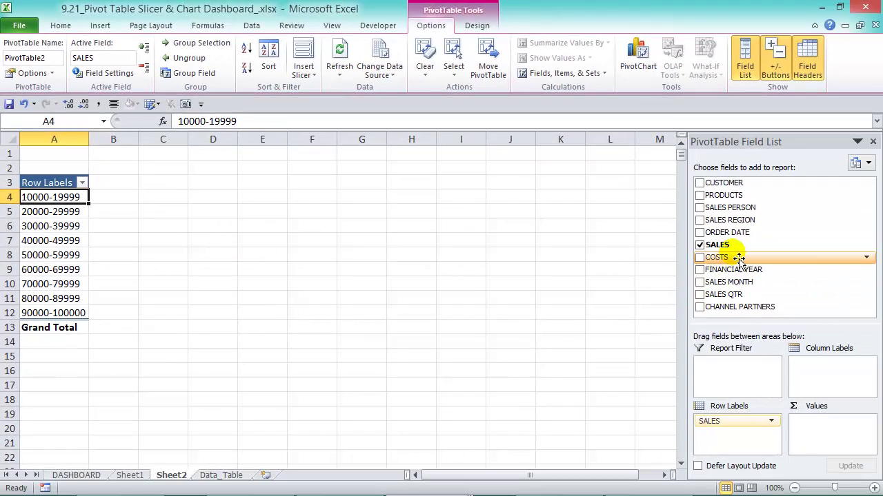
Add SALES to the pivot table's values and insert a clustered column PivotChart to the right of the pivot table
{"action": "left_click_drag", "start_coordinate": [741, 247], "coordinate": [837, 438]}
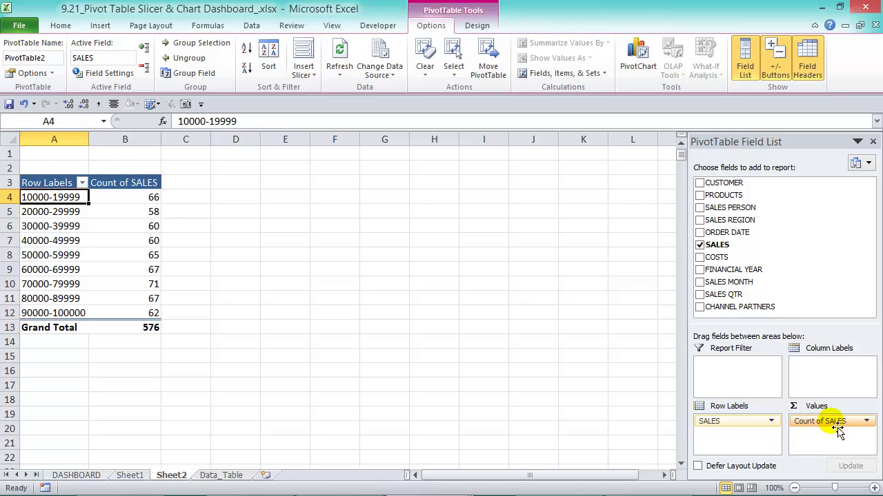
{"action": "left_click", "coordinate": [637, 59]}
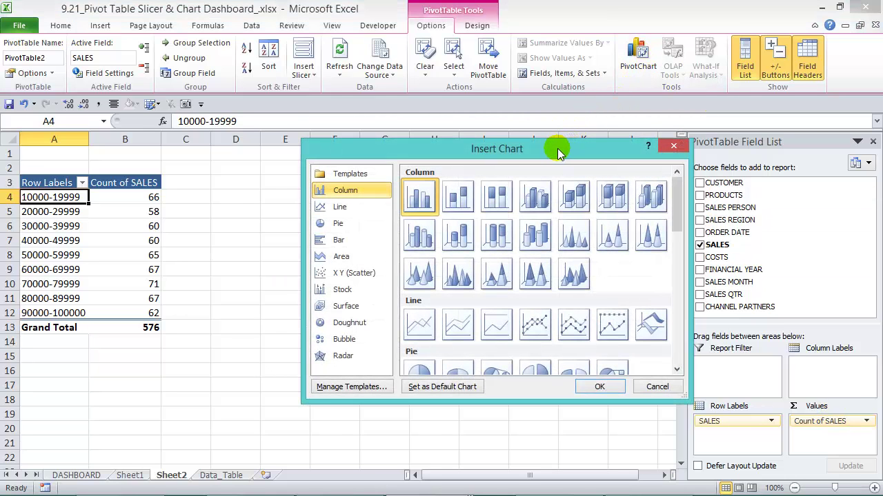
{"action": "left_click", "coordinate": [599, 386]}
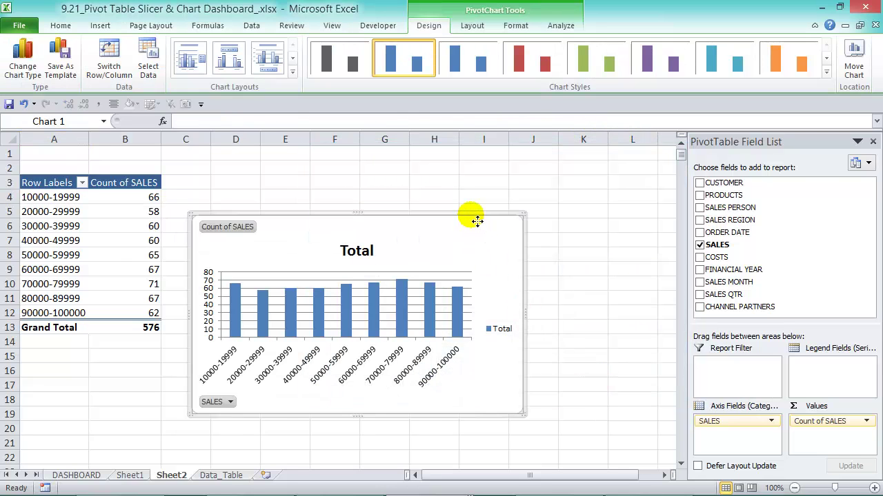
{"action": "left_click_drag", "start_coordinate": [477, 221], "coordinate": [541, 172]}
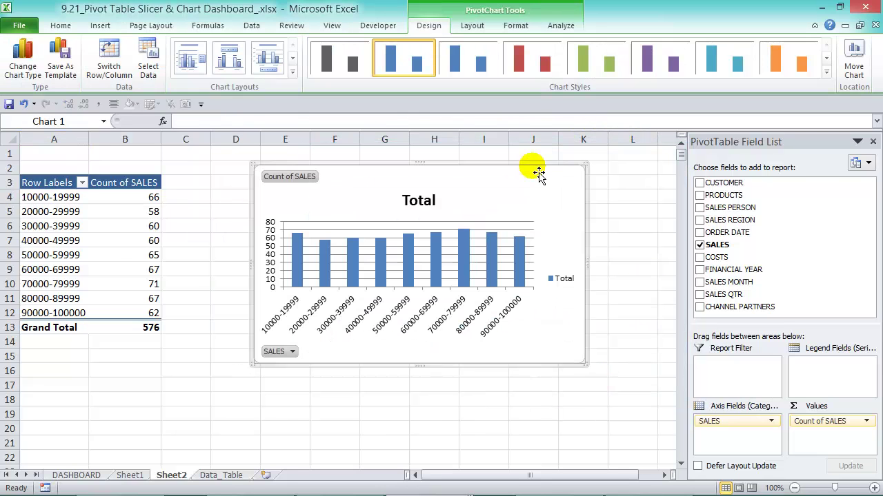
Apply the saved DAshboard Chart template to the grouped sales count PivotChart
{"action": "left_click", "coordinate": [27, 69]}
{"action": "left_click", "coordinate": [345, 174]}
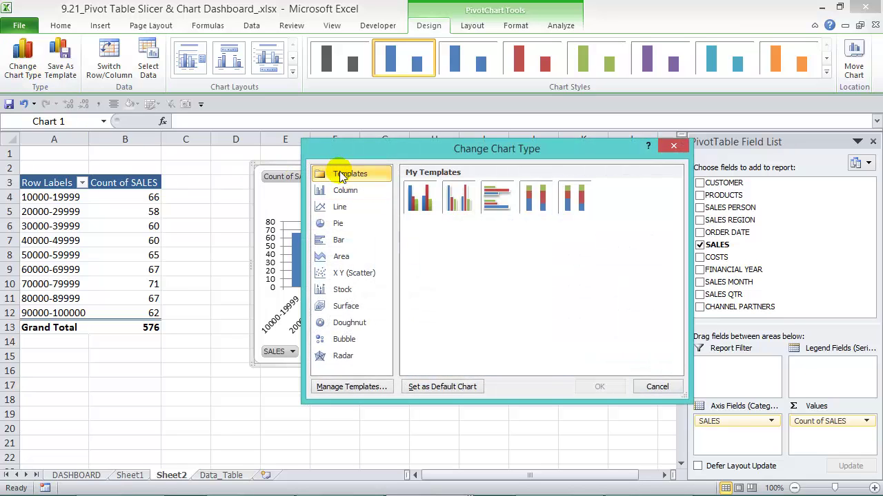
{"action": "left_click", "coordinate": [492, 207]}
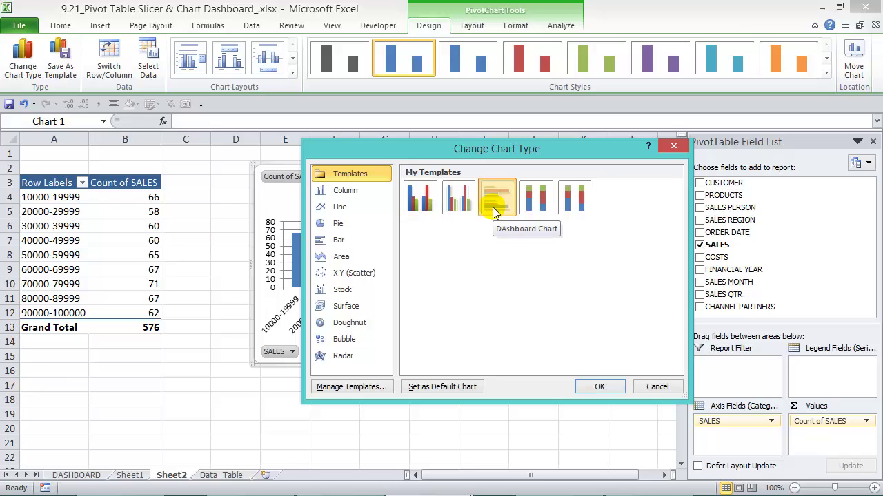
{"action": "left_click", "coordinate": [598, 387]}
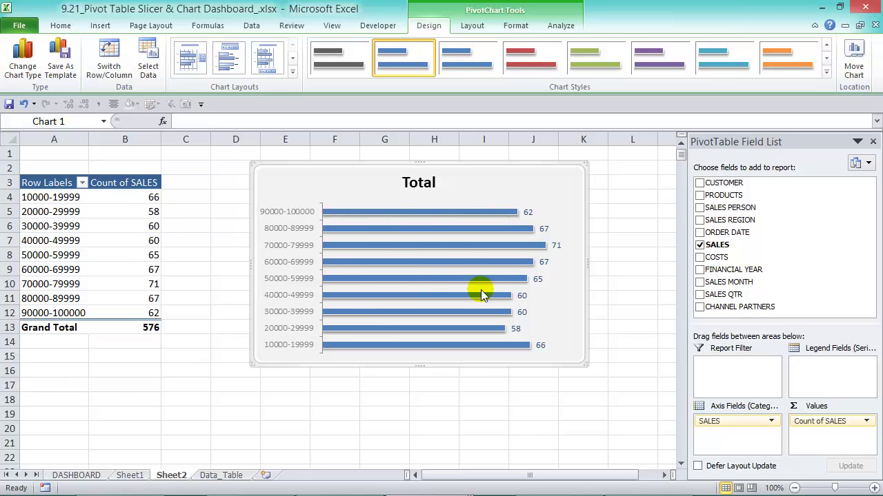
Change the grouped sales count chart's type to clustered column
{"action": "mouse_move", "coordinate": [442, 266]}
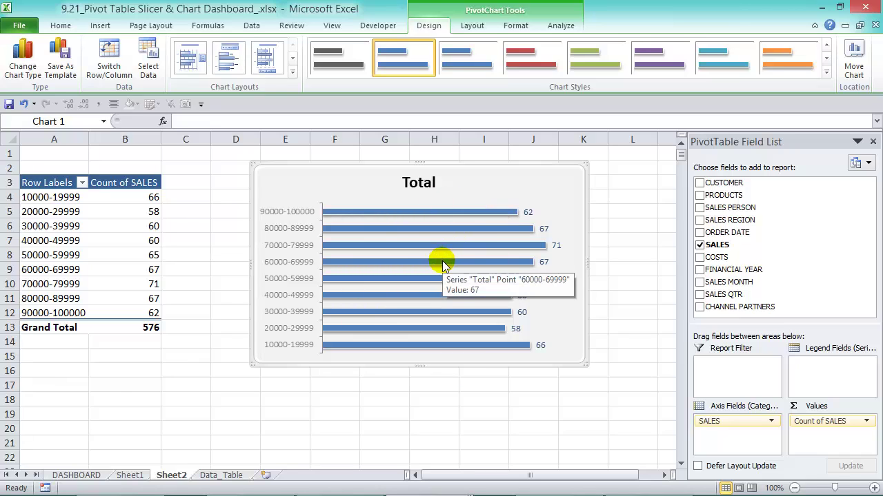
{"action": "right_click", "coordinate": [478, 185]}
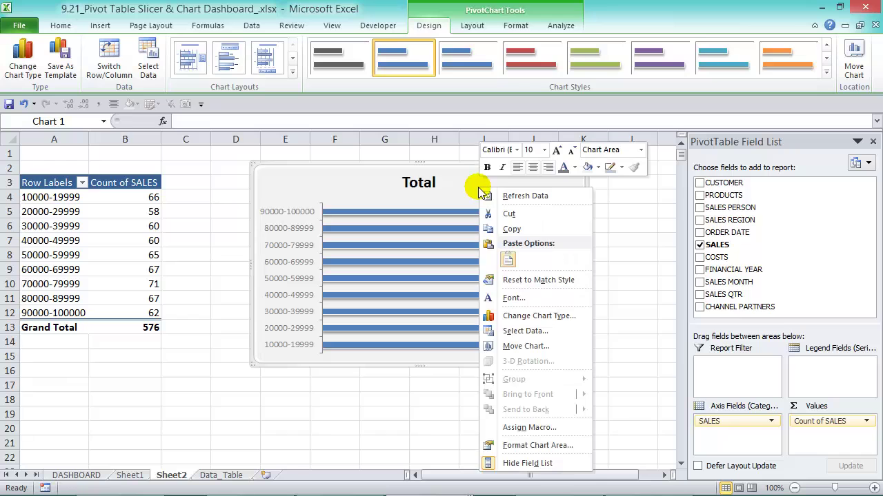
{"action": "left_click", "coordinate": [555, 316]}
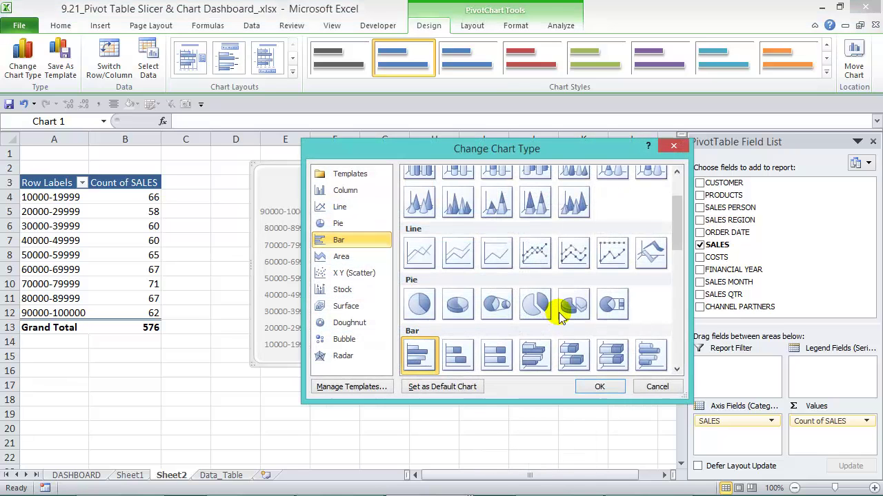
{"action": "left_click", "coordinate": [676, 172]}
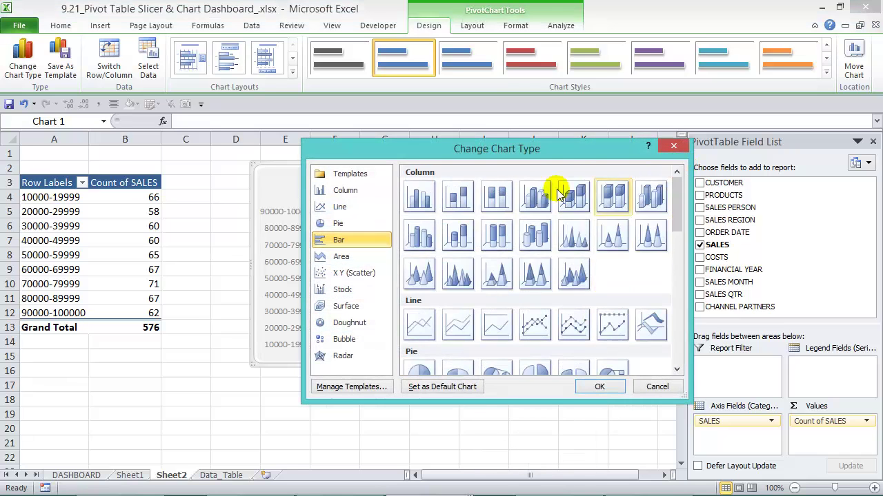
{"action": "left_click", "coordinate": [420, 195]}
{"action": "left_click", "coordinate": [608, 387]}
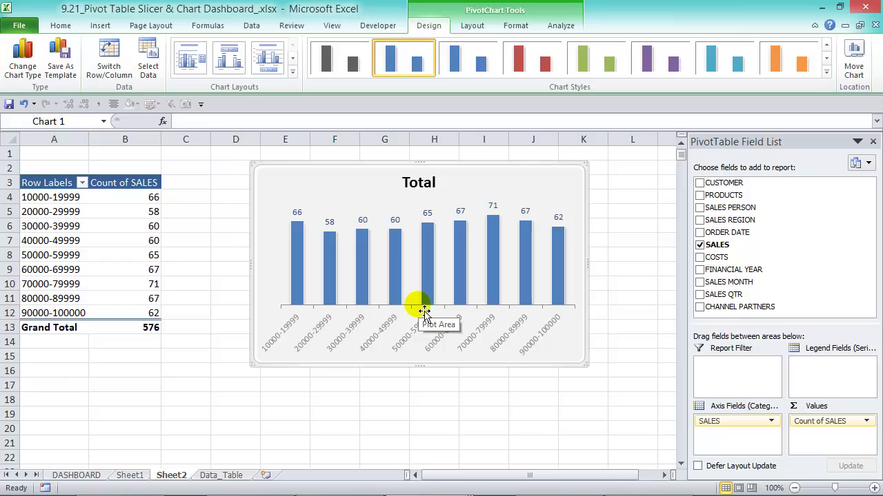
Change the chart title to "No of Sales per Group" and recolour its text grey
{"action": "left_click", "coordinate": [433, 193]}
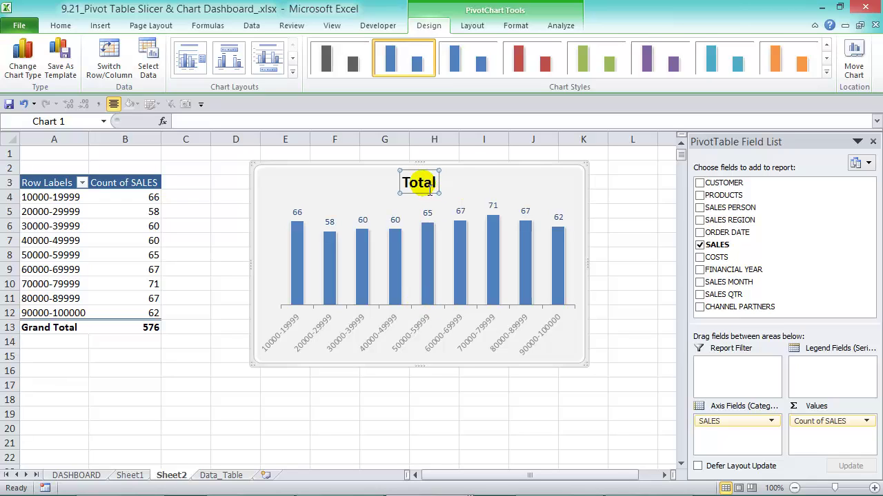
{"action": "double_click", "coordinate": [425, 189]}
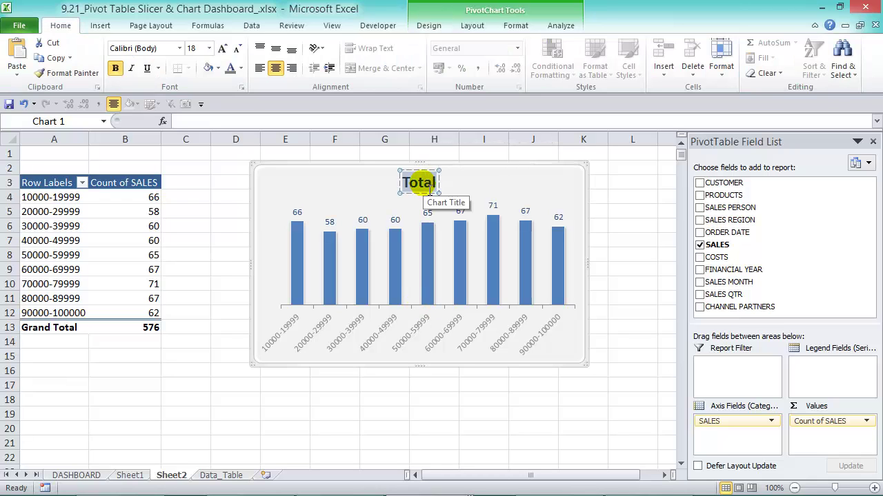
{"action": "type", "text": "No of Sal"}
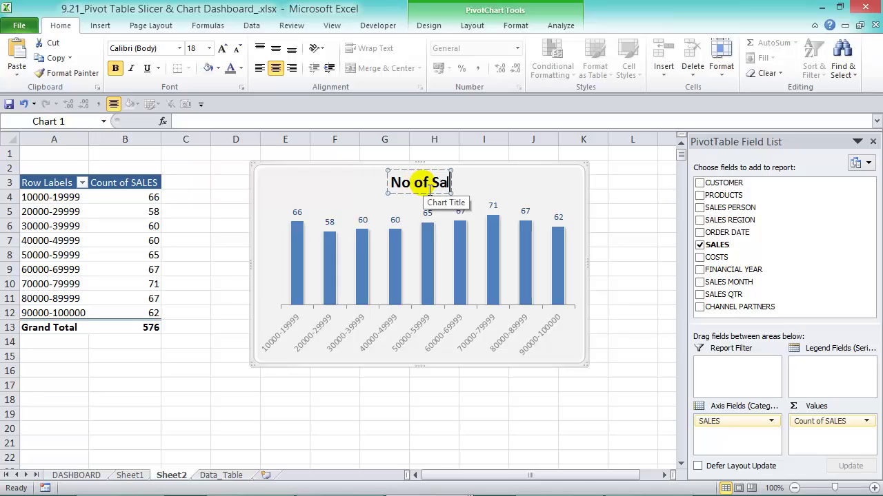
{"action": "type", "text": "es per G"}
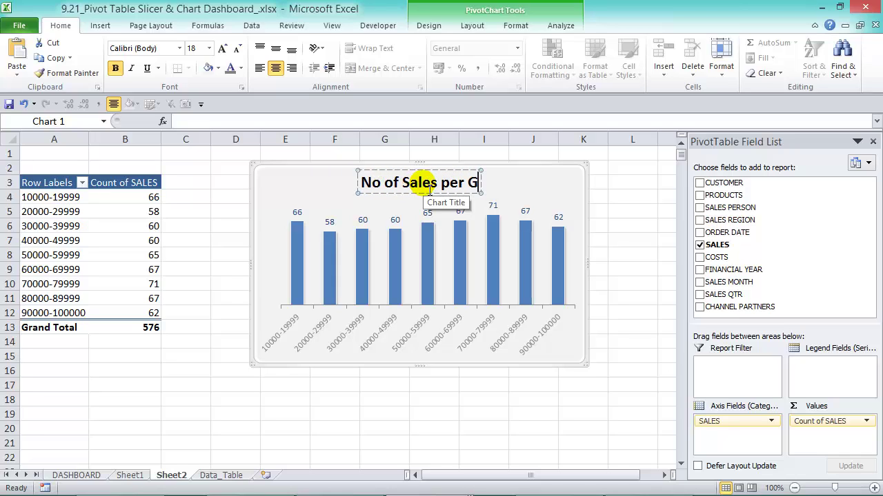
{"action": "type", "text": "roup"}
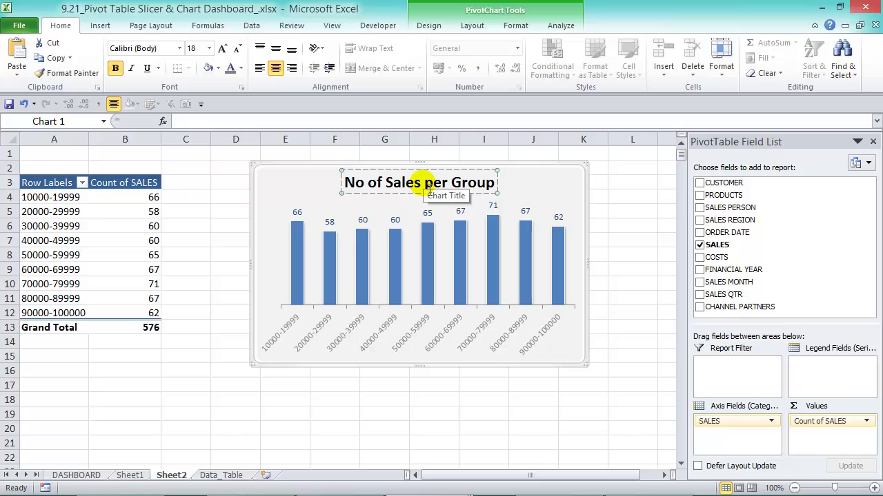
{"action": "triple_click", "coordinate": [423, 184]}
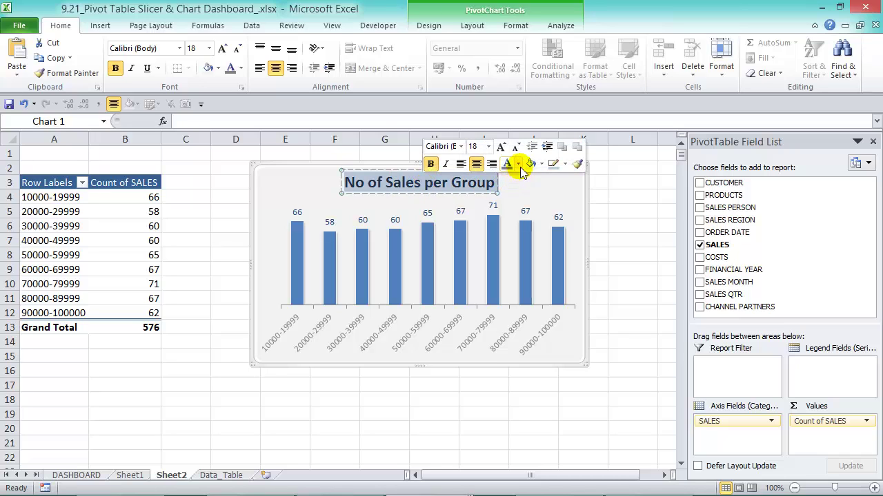
{"action": "left_click", "coordinate": [508, 166]}
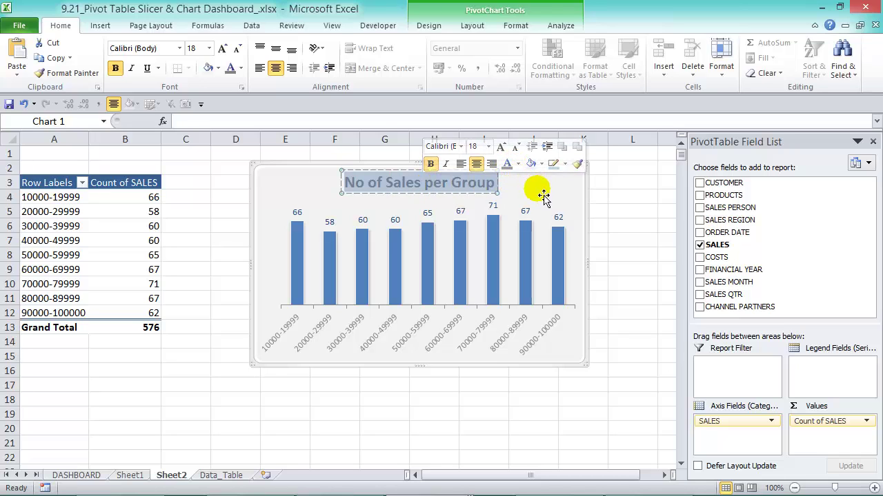
{"action": "left_click", "coordinate": [616, 193]}
Move the No of Sales per Group chart to the DASHBOARD sheet, beside the Top 5 Channel Partners chart, spanning about columns P to W
{"action": "left_click", "coordinate": [552, 189]}
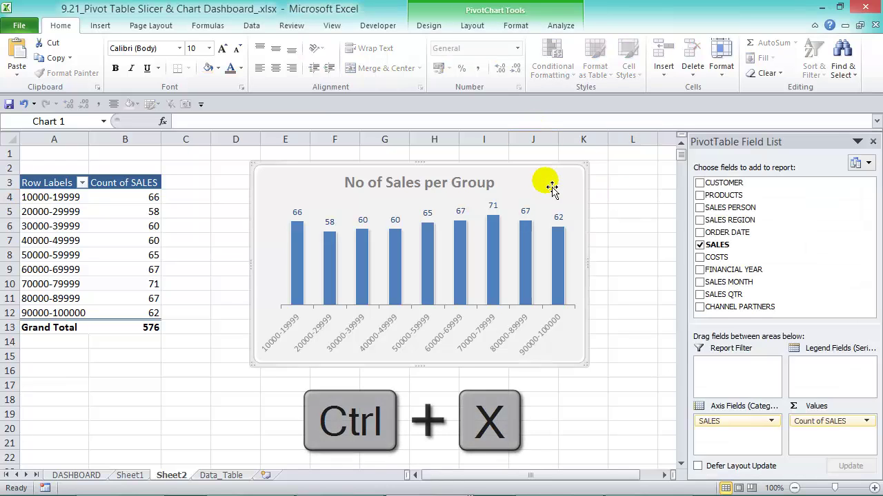
{"action": "key", "text": "ctrl+x"}
{"action": "left_click", "coordinate": [73, 475]}
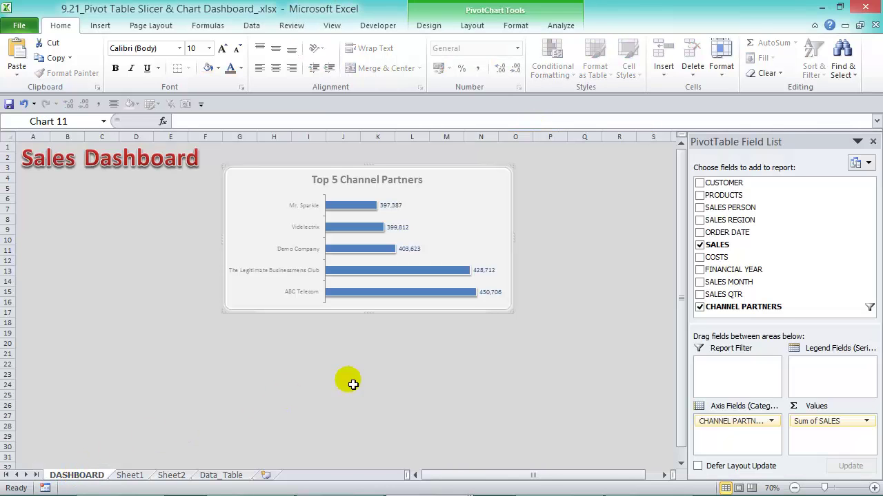
{"action": "left_click", "coordinate": [450, 363]}
{"action": "key", "text": "ctrl+v"}
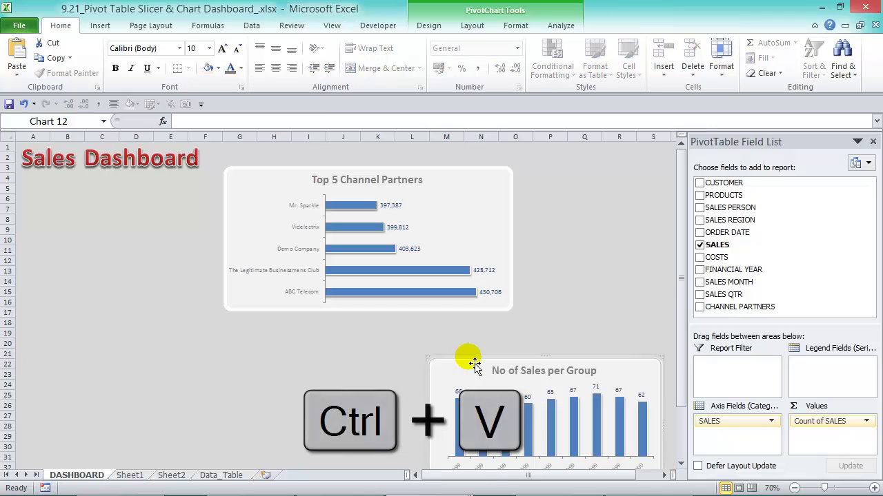
{"action": "left_click", "coordinate": [870, 142]}
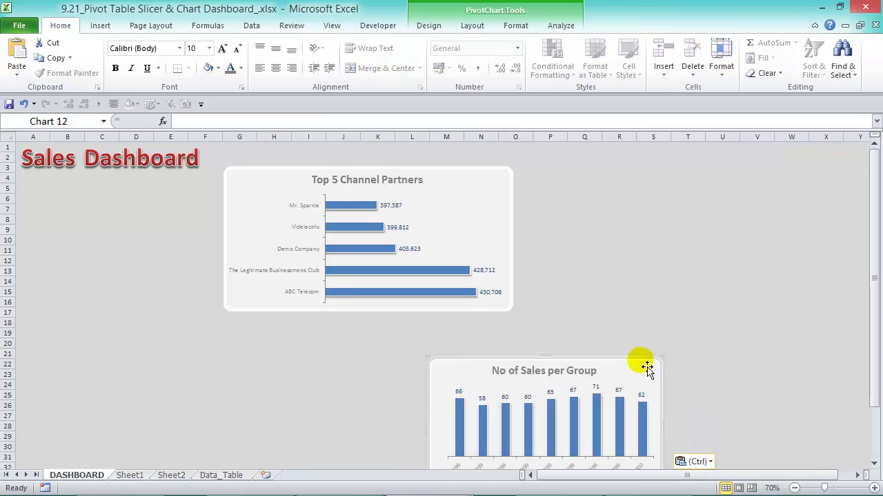
{"action": "left_click_drag", "start_coordinate": [646, 368], "coordinate": [796, 164]}
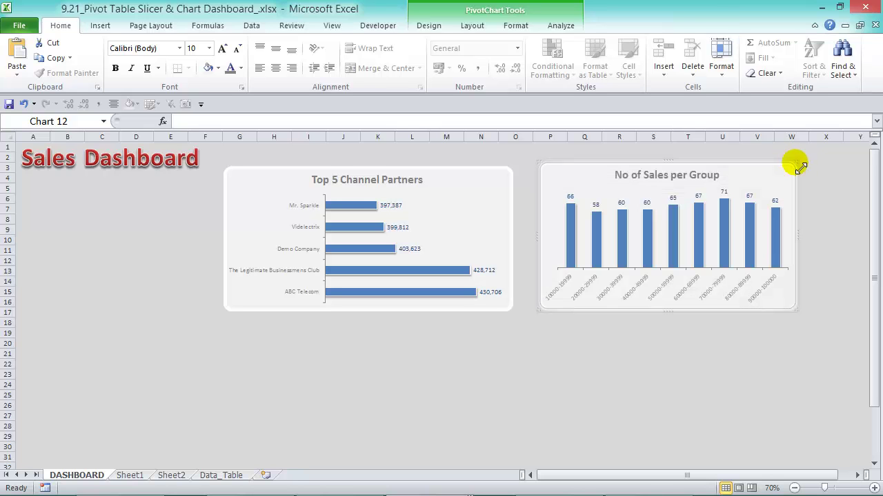
Insert another pivot table on a new worksheet from the data on the Data_Table sheet
{"action": "left_click", "coordinate": [235, 475]}
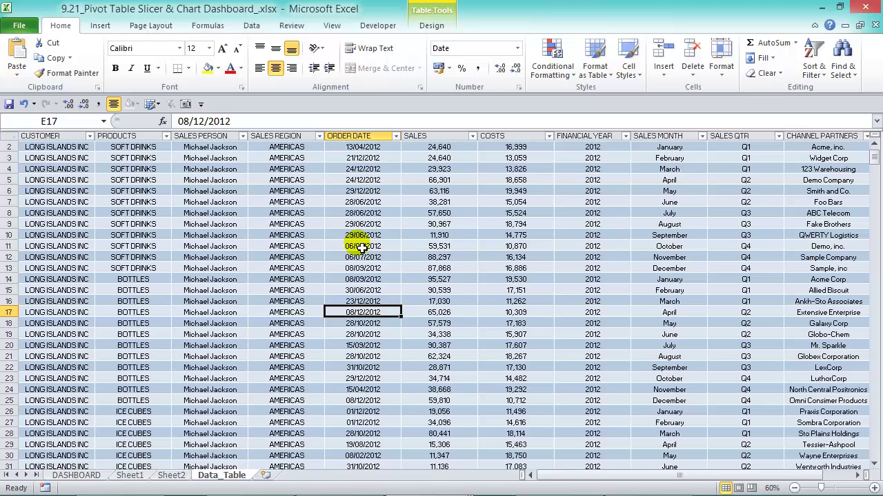
{"action": "left_click", "coordinate": [100, 25]}
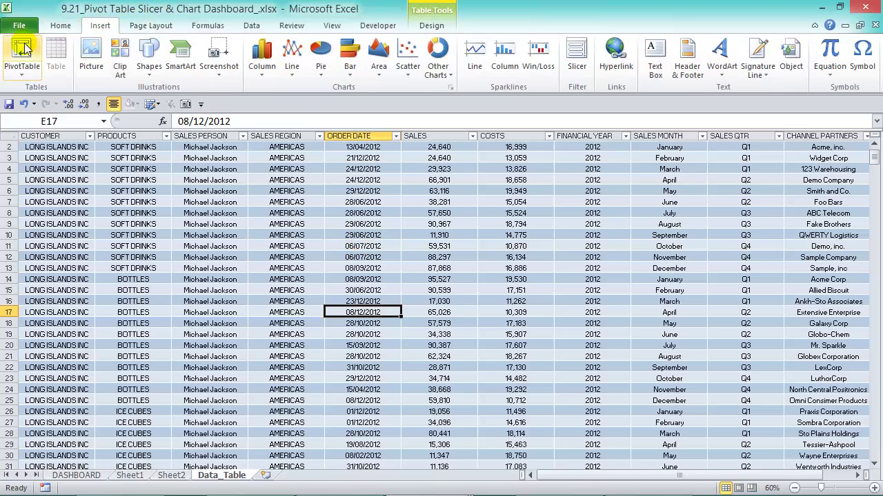
{"action": "left_click", "coordinate": [23, 55]}
{"action": "left_click", "coordinate": [488, 332]}
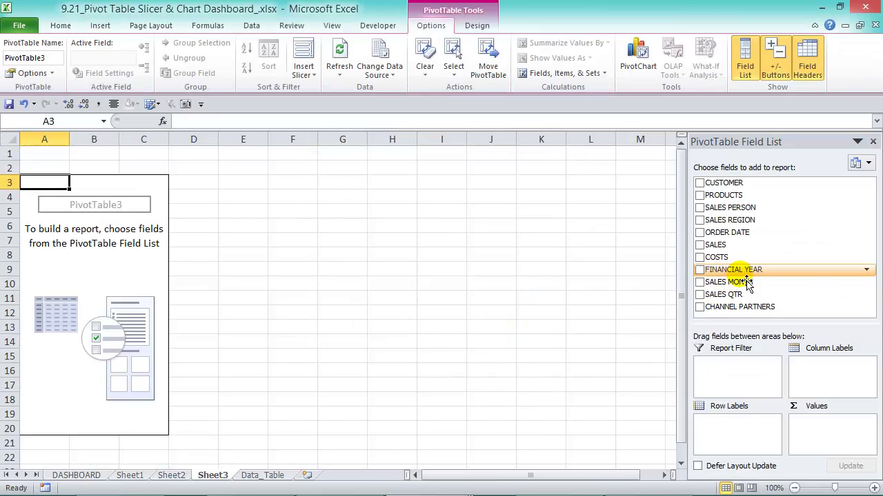
Add FINANCIAL YEAR and SALES MONTH to the pivot table's row labels, and SALES and COSTS to its values
{"action": "left_click_drag", "start_coordinate": [731, 270], "coordinate": [751, 436]}
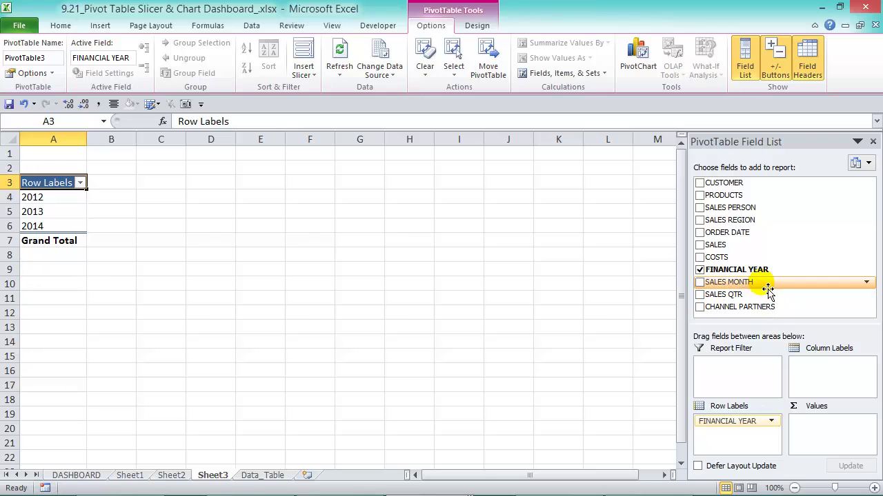
{"action": "left_click_drag", "start_coordinate": [768, 282], "coordinate": [761, 443]}
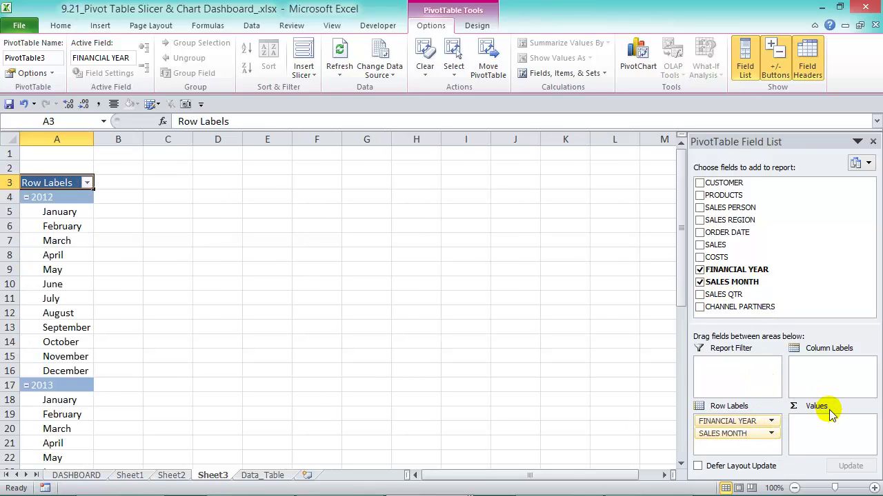
{"action": "left_click_drag", "start_coordinate": [717, 245], "coordinate": [848, 431]}
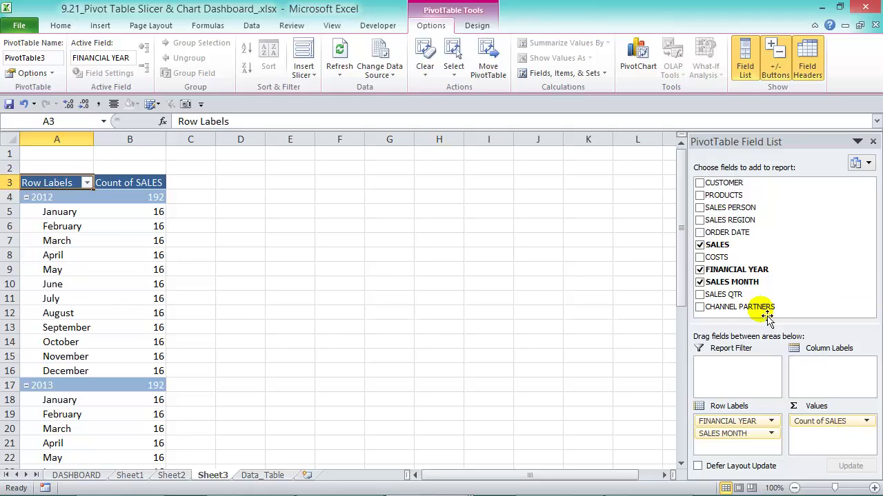
{"action": "left_click_drag", "start_coordinate": [732, 257], "coordinate": [840, 443]}
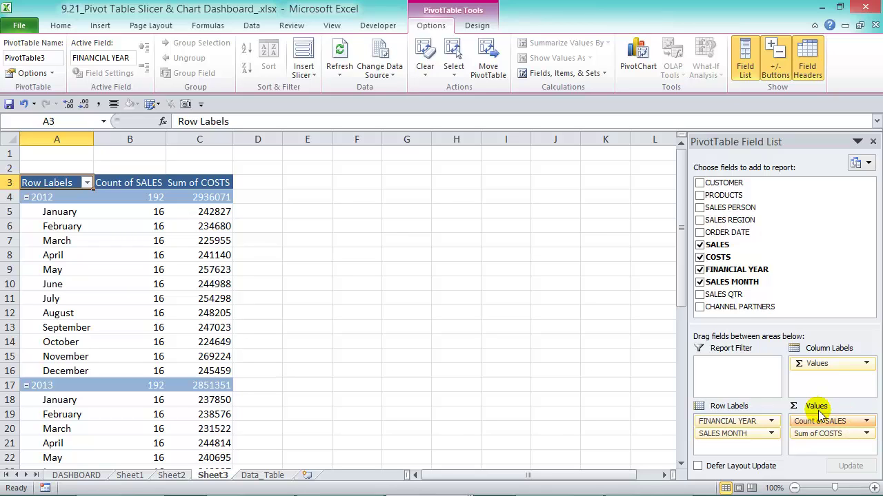
Summarize the SALES value field by Sum
{"action": "left_click", "coordinate": [866, 421]}
{"action": "left_click", "coordinate": [866, 412]}
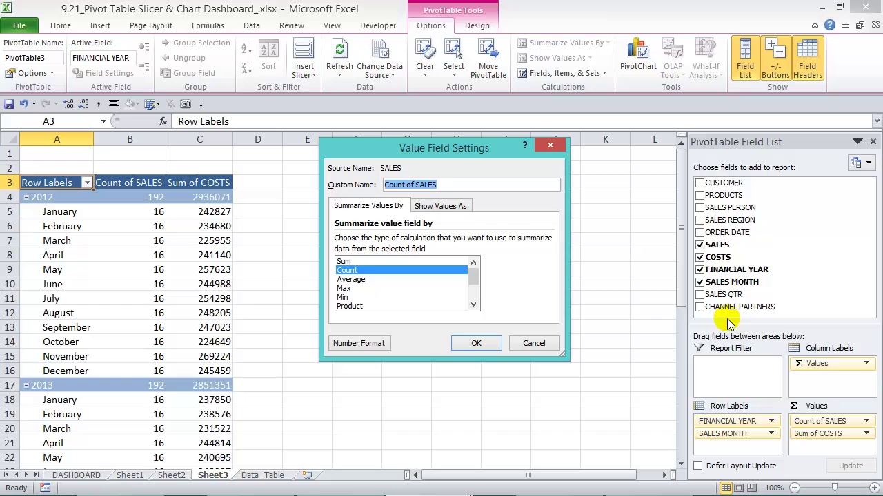
{"action": "left_click", "coordinate": [349, 262]}
{"action": "left_click", "coordinate": [476, 343]}
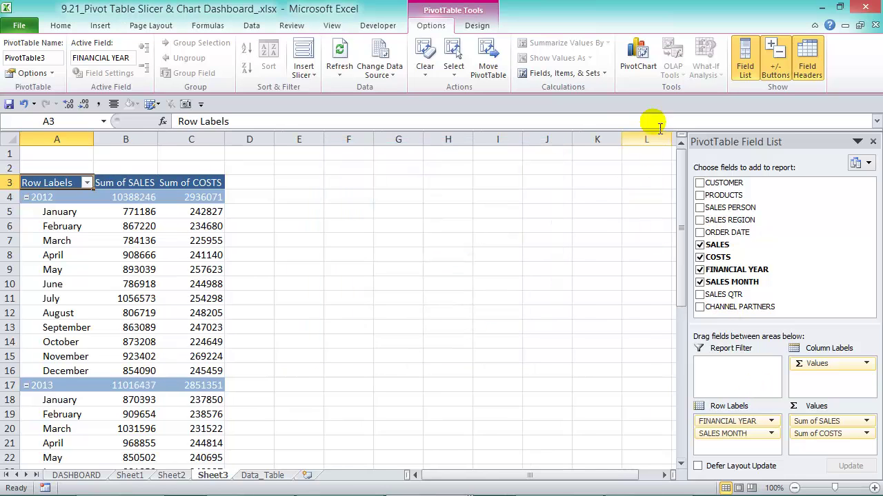
Insert a clustered column PivotChart beside the monthly sales and costs pivot table and hide the field list
{"action": "left_click", "coordinate": [638, 57]}
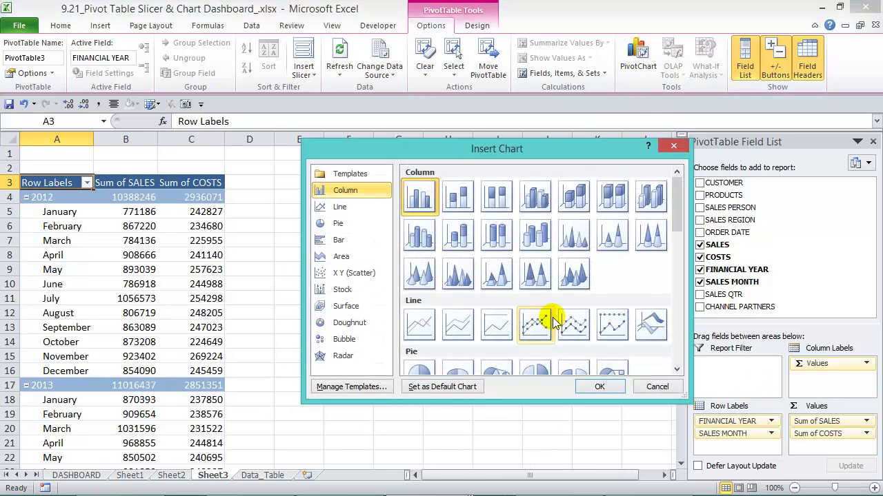
{"action": "left_click", "coordinate": [593, 387]}
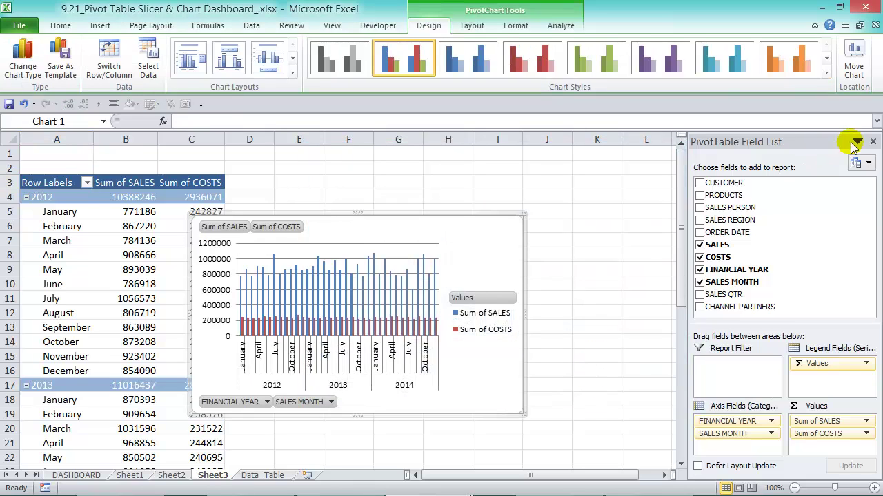
{"action": "left_click", "coordinate": [873, 141]}
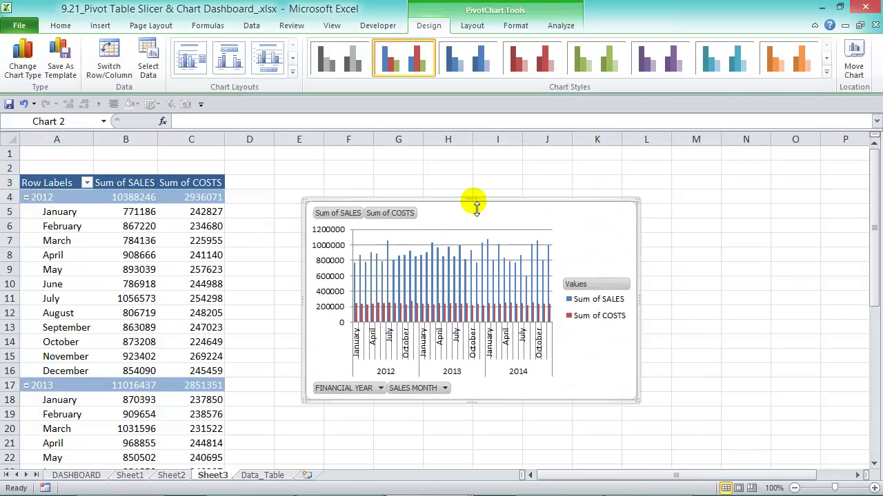
Hide all field buttons on the sales and costs chart and enlarge it to span about columns E to O
{"action": "right_click", "coordinate": [345, 212]}
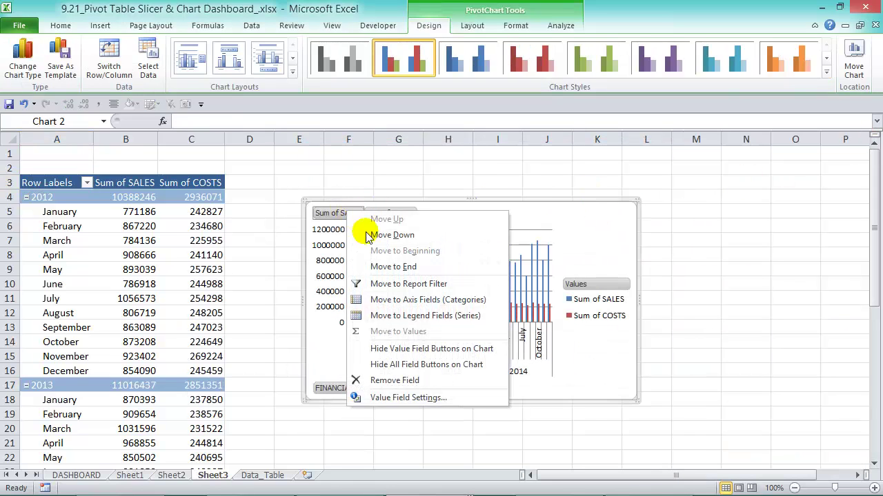
{"action": "left_click", "coordinate": [375, 362]}
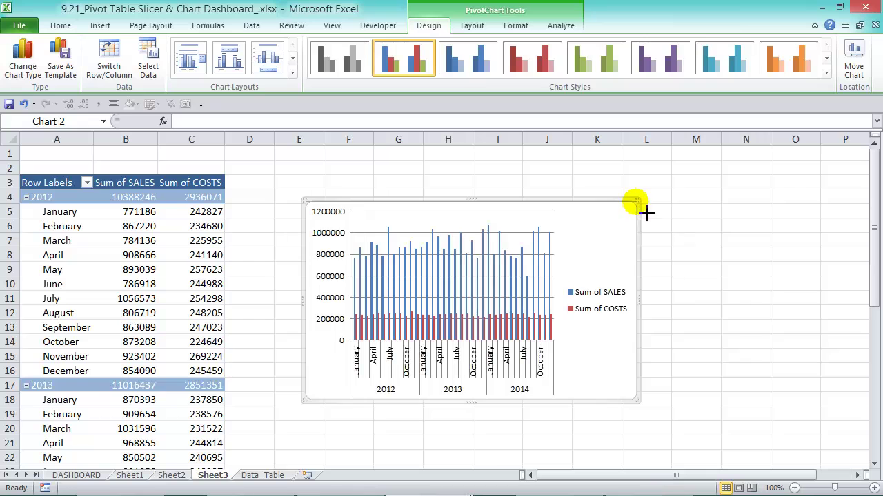
{"action": "left_click_drag", "start_coordinate": [640, 202], "coordinate": [783, 200]}
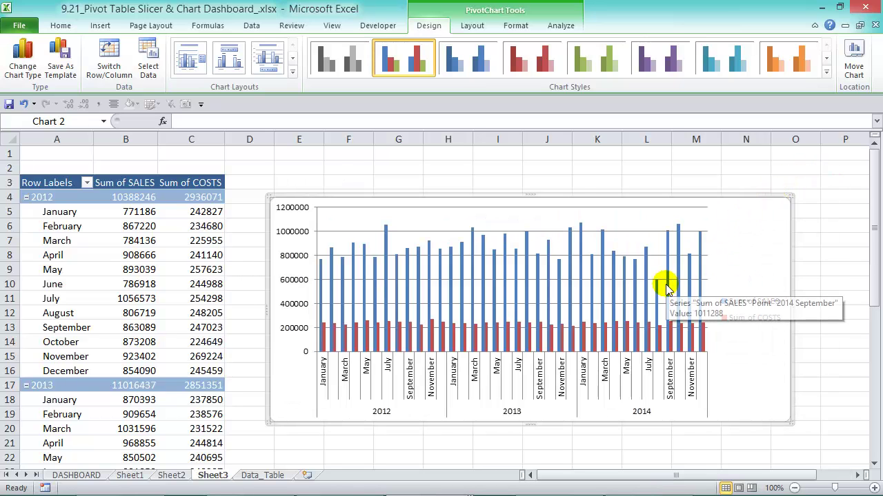
Try the saved horizontal bar chart template on the sales and costs chart and undo the change
{"action": "left_click", "coordinate": [22, 58]}
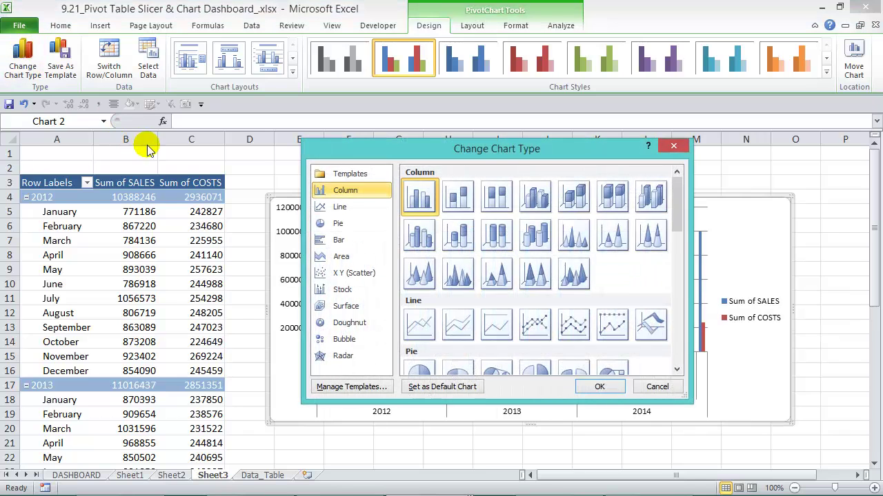
{"action": "left_click", "coordinate": [345, 174]}
{"action": "left_click", "coordinate": [496, 196]}
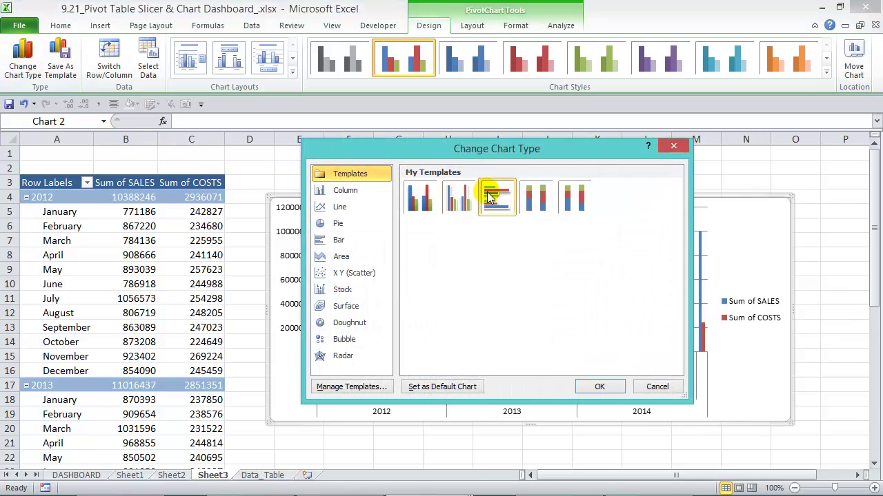
{"action": "left_click", "coordinate": [599, 387]}
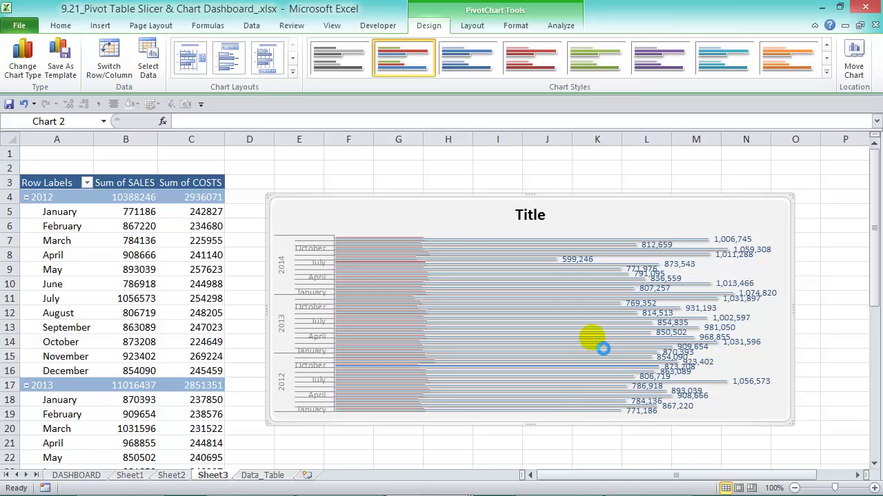
{"action": "key", "text": "ctrl+z"}
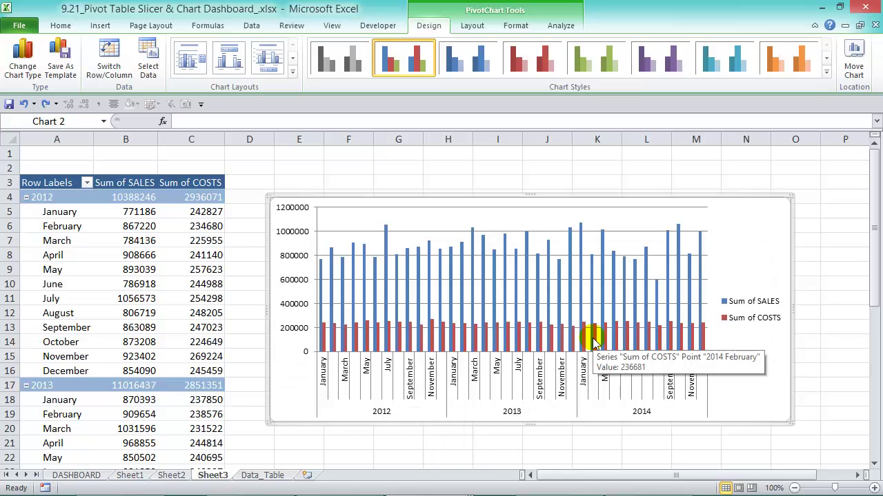
Move the sales and costs chart up beside the pivot table and enlarge it to span about rows 3 to 20
{"action": "left_click_drag", "start_coordinate": [585, 198], "coordinate": [564, 177]}
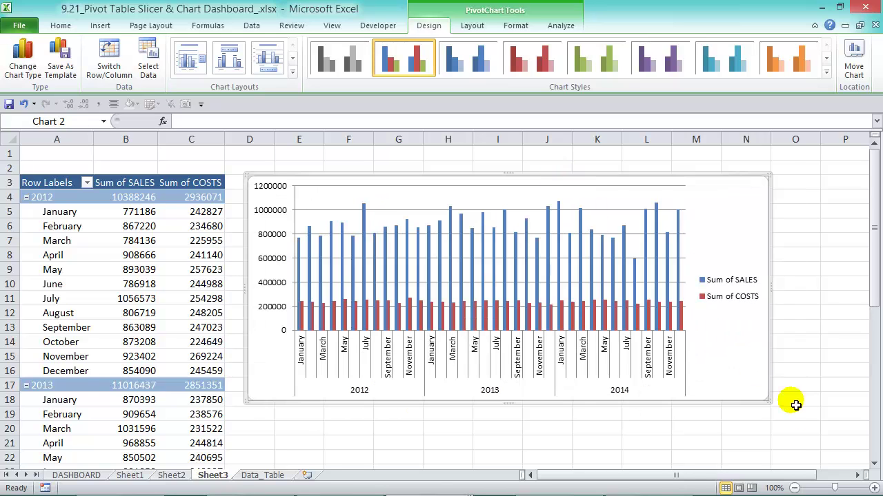
{"action": "left_click_drag", "start_coordinate": [768, 400], "coordinate": [788, 432]}
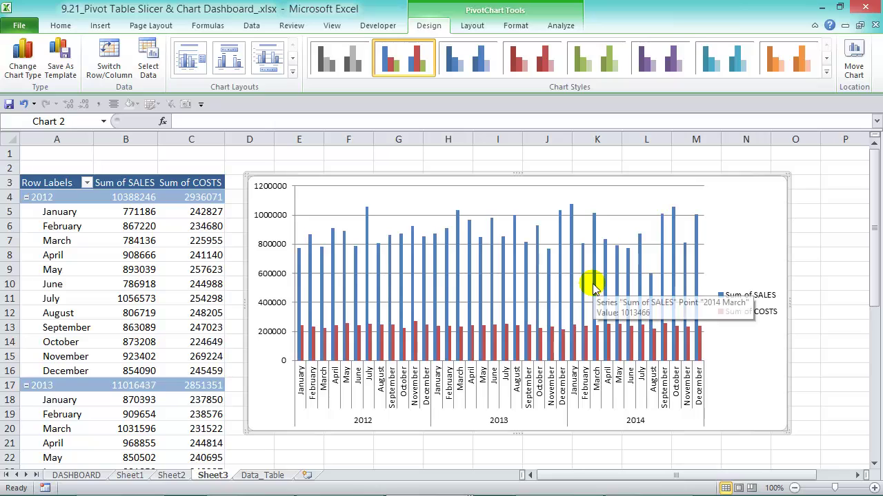
Plot the Sum of COSTS series on the secondary axis of the sales and costs chart
{"action": "left_click", "coordinate": [577, 340]}
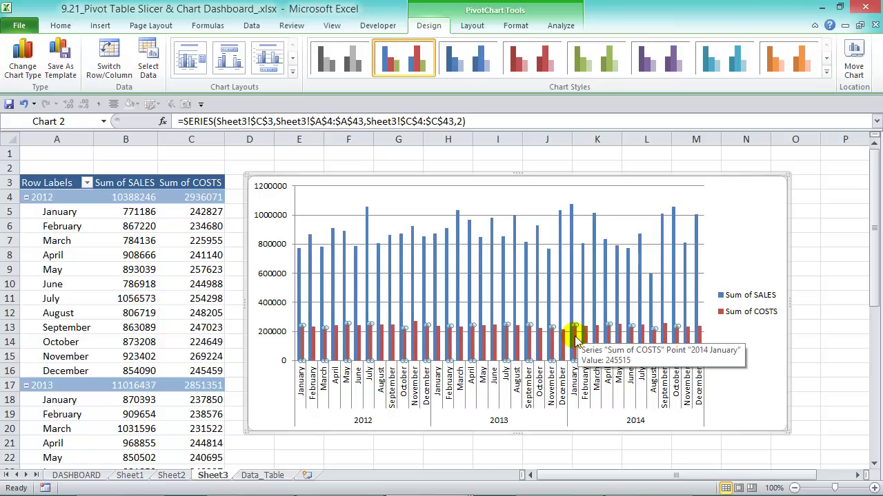
{"action": "key", "text": "ctrl+1"}
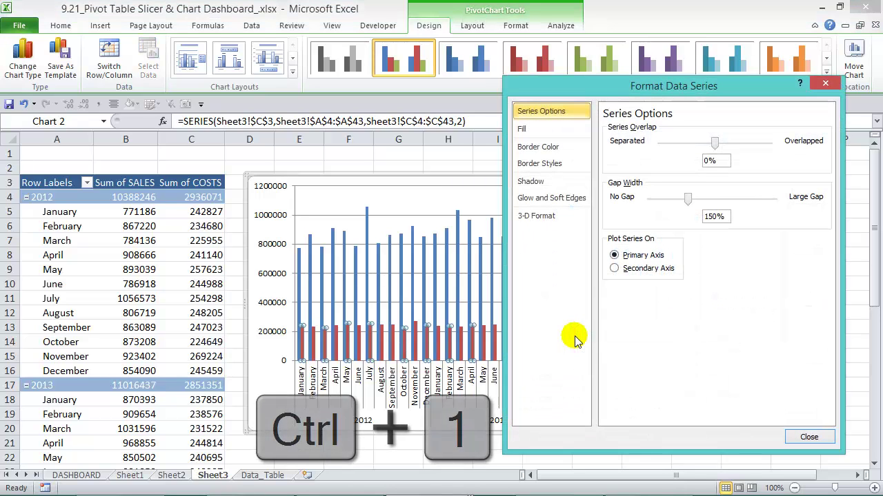
{"action": "left_click", "coordinate": [614, 268]}
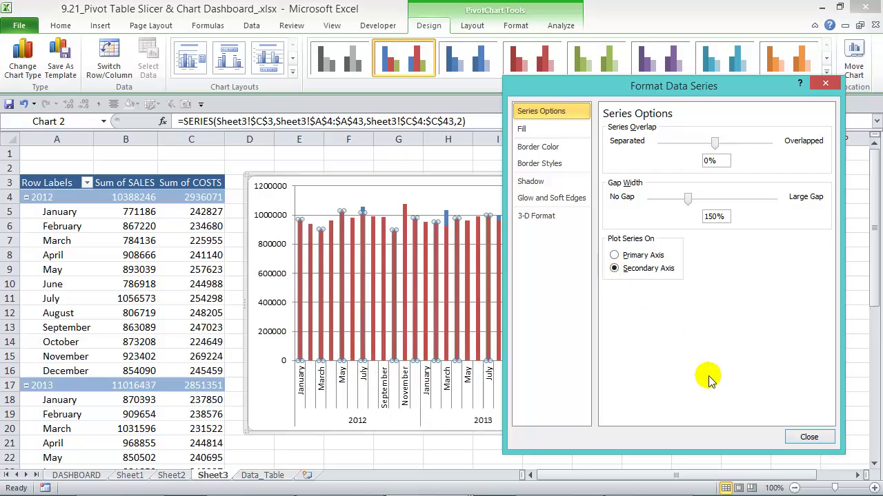
{"action": "left_click", "coordinate": [805, 438]}
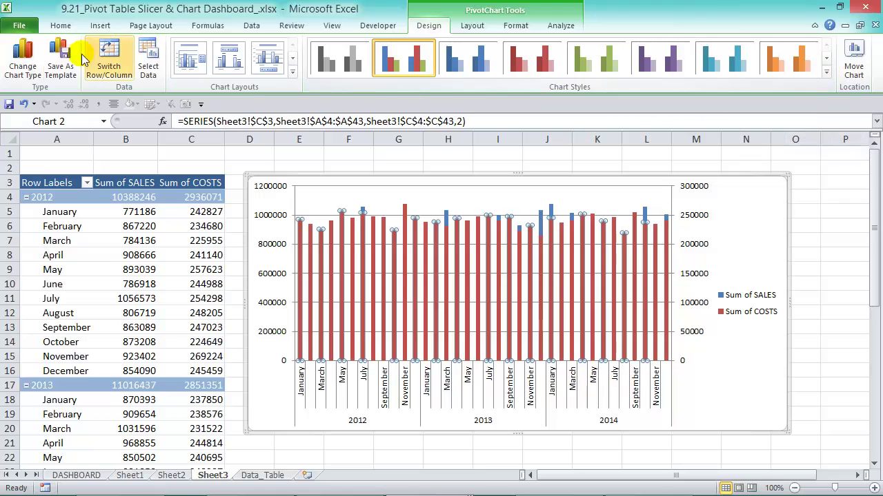
Change the Sum of COSTS series to a line with markers and widen the chart to about column P
{"action": "left_click", "coordinate": [28, 61]}
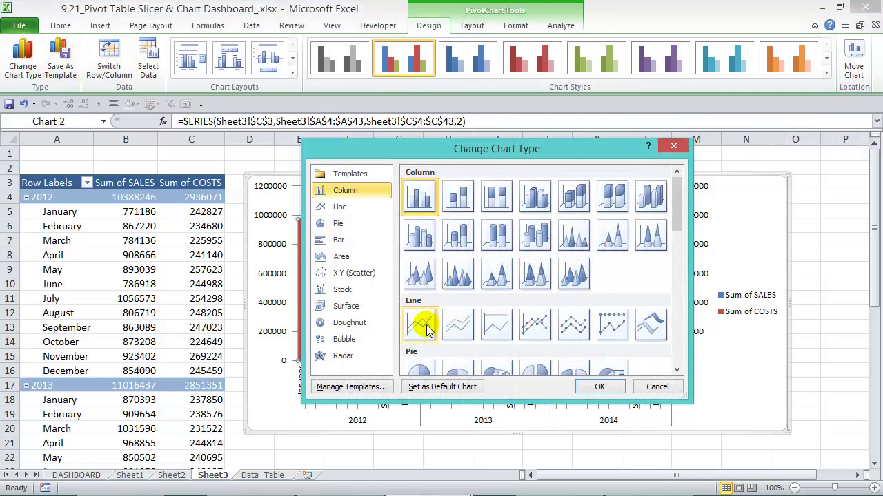
{"action": "left_click", "coordinate": [545, 327]}
{"action": "left_click", "coordinate": [599, 386]}
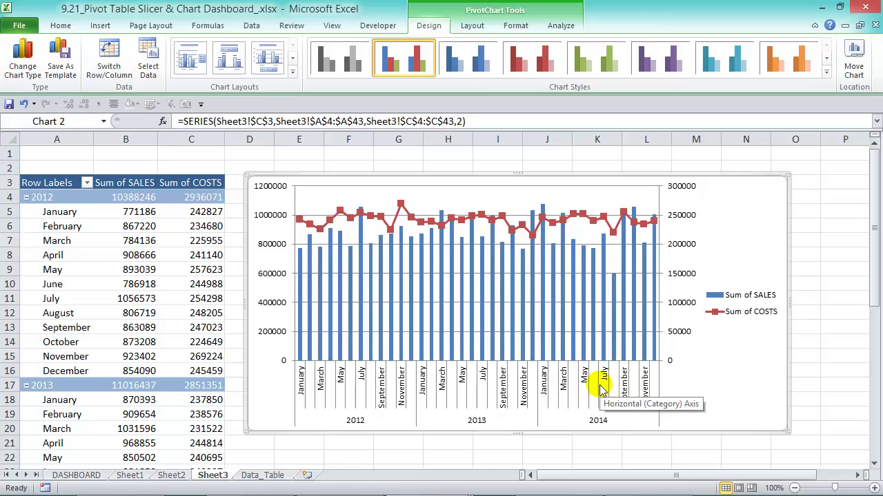
{"action": "left_click_drag", "start_coordinate": [788, 178], "coordinate": [833, 177]}
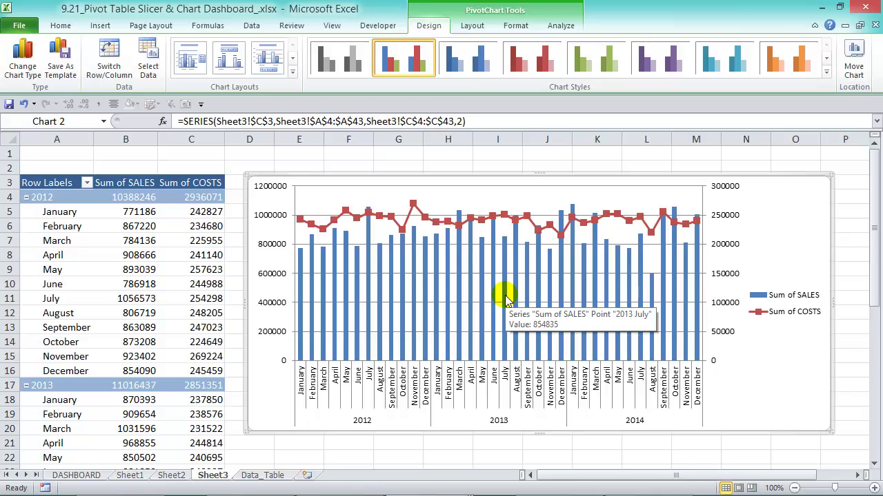
Color the primary vertical axis labels of the sales and costs chart dark blue
{"action": "left_click", "coordinate": [351, 289]}
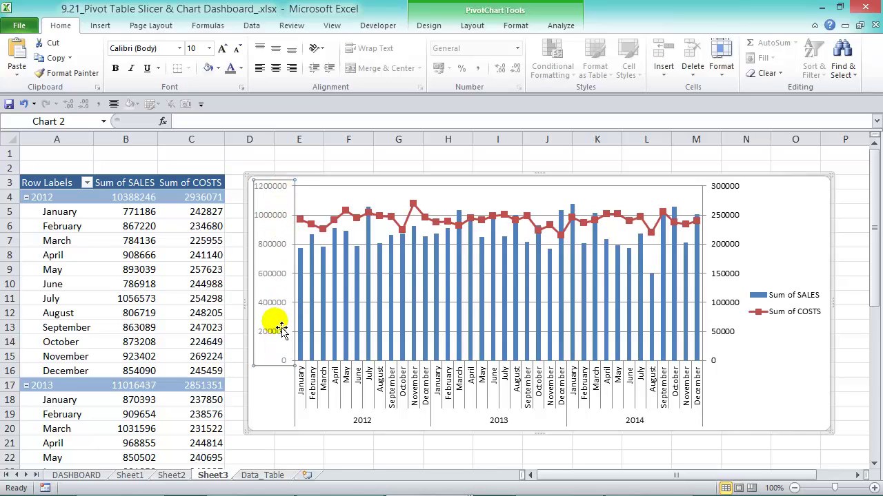
{"action": "left_click", "coordinate": [240, 67]}
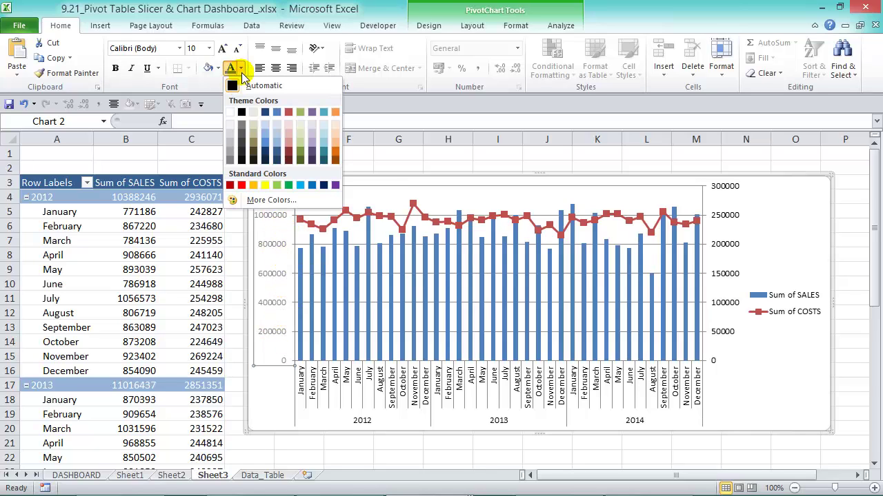
{"action": "left_click", "coordinate": [265, 114]}
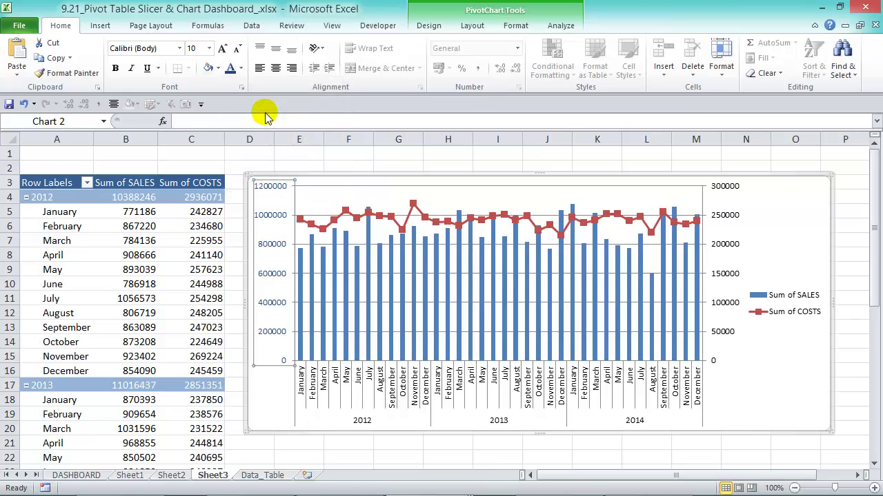
Format the primary vertical axis as Number with 0 decimal places and a thousands separator
{"action": "key", "text": "ctrl+1"}
{"action": "left_click", "coordinate": [547, 130]}
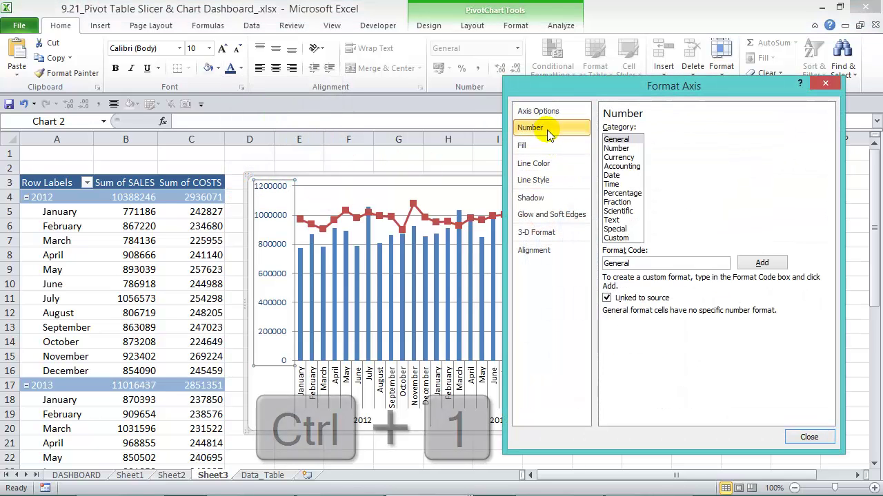
{"action": "left_click", "coordinate": [616, 148]}
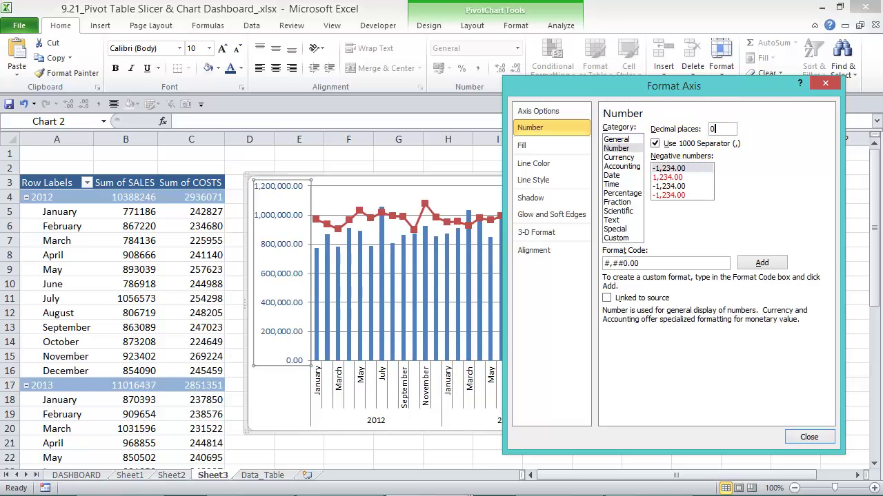
{"action": "left_click", "coordinate": [809, 437]}
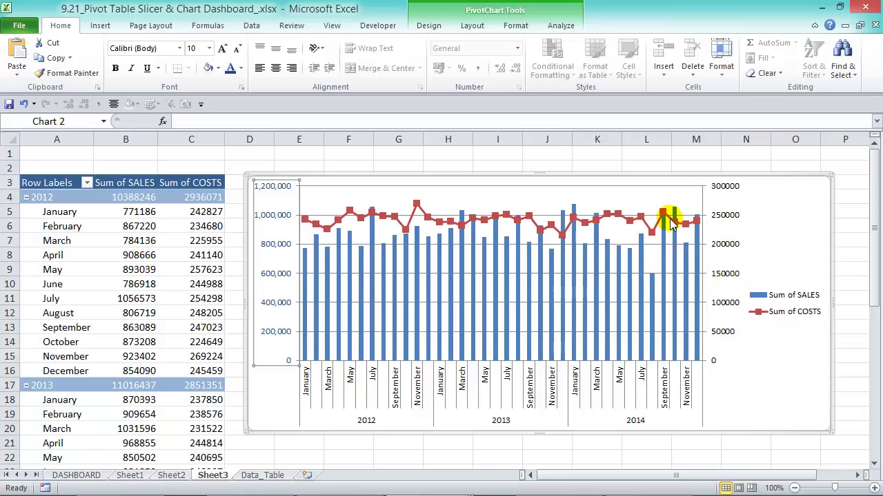
Color the secondary vertical axis labels of the sales and costs chart theme red
{"action": "left_click", "coordinate": [730, 218]}
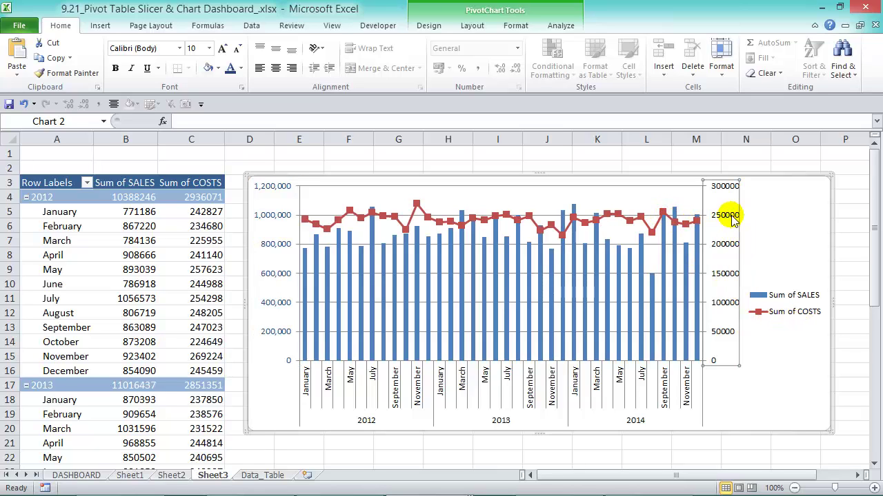
{"action": "left_click", "coordinate": [240, 69]}
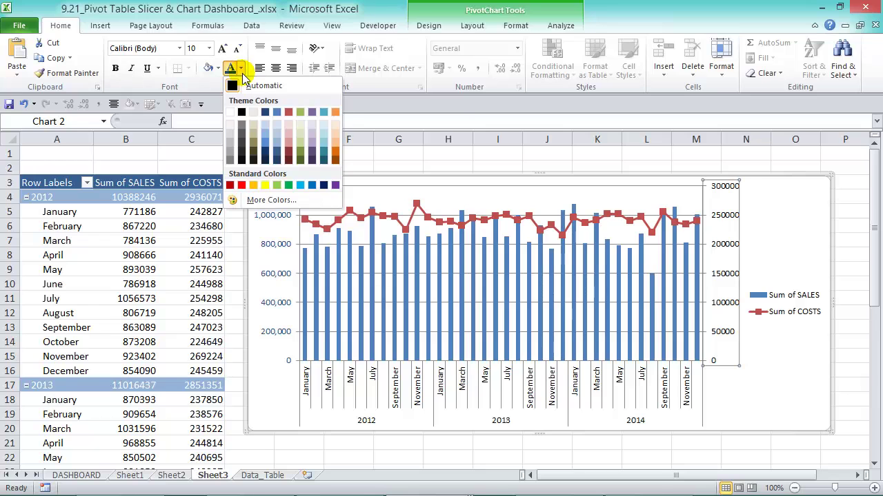
{"action": "left_click", "coordinate": [288, 113]}
Format the secondary vertical axis as Number with 0 decimal places and a thousands separator
{"action": "key", "text": "ctrl+1"}
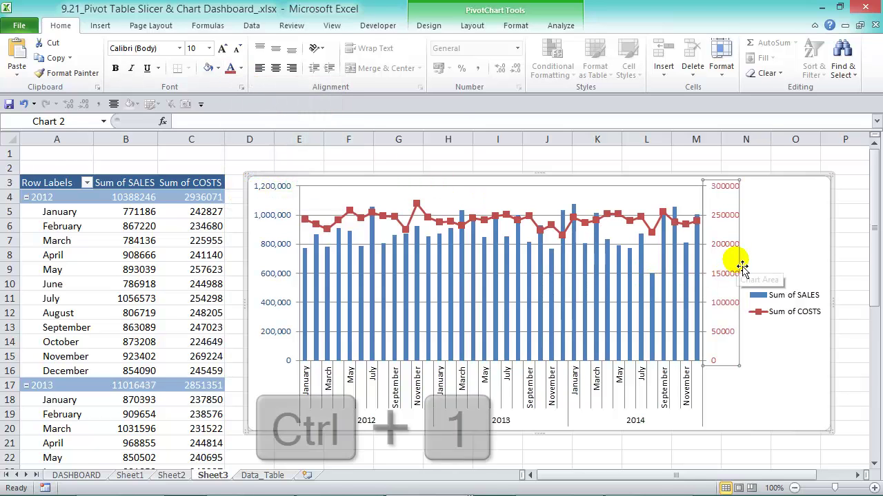
{"action": "left_click", "coordinate": [530, 127]}
{"action": "left_click", "coordinate": [616, 148]}
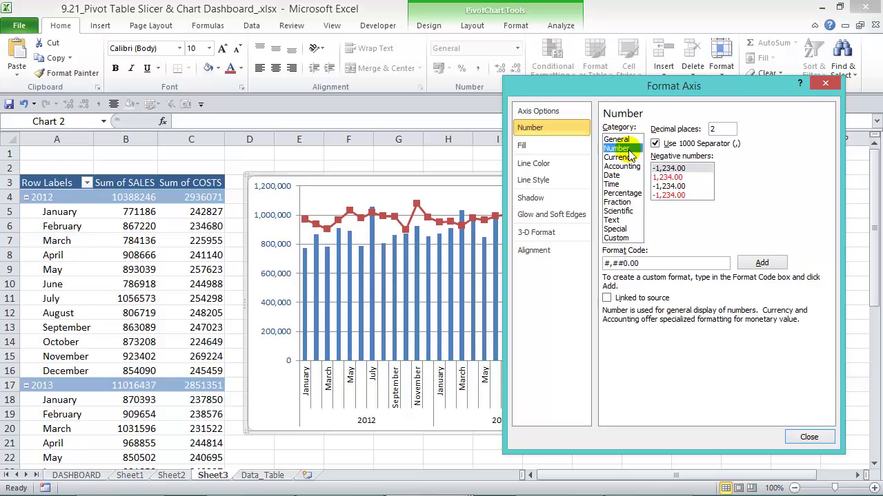
{"action": "left_click", "coordinate": [713, 130]}
{"action": "type", "text": "0"}
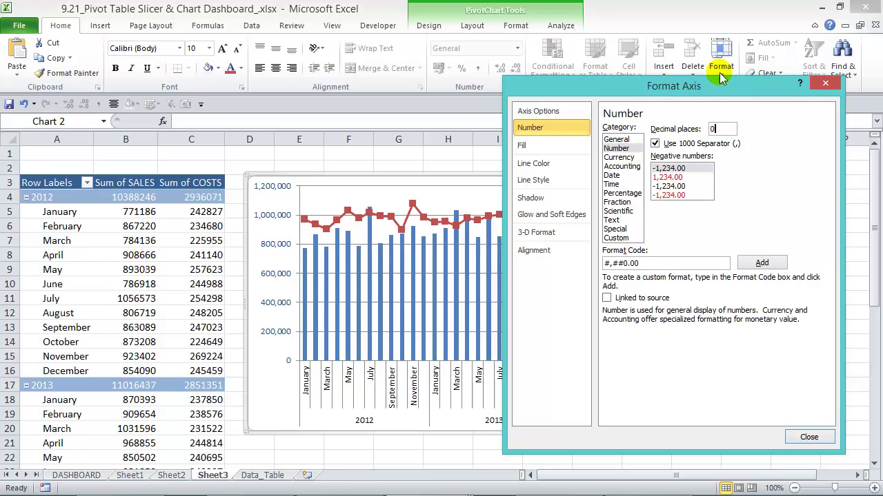
{"action": "left_click", "coordinate": [817, 437]}
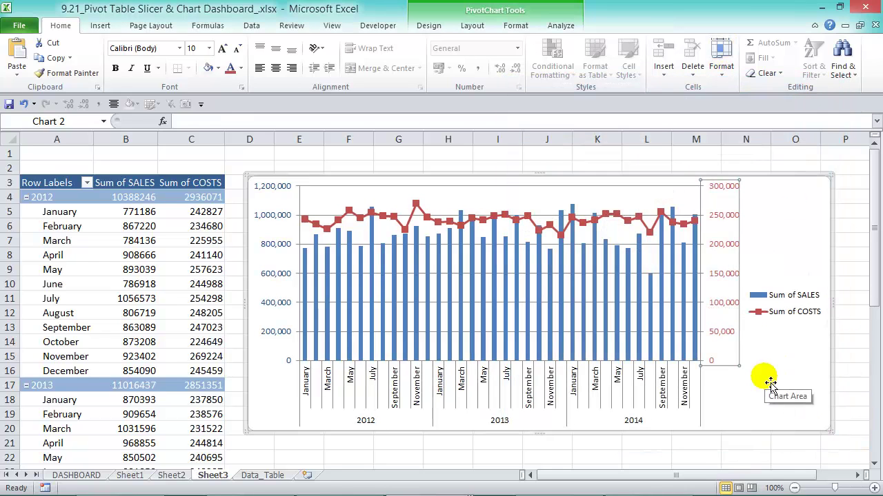
Add a rotated title reading "Sales" to the chart's primary vertical axis
{"action": "left_click", "coordinate": [473, 26]}
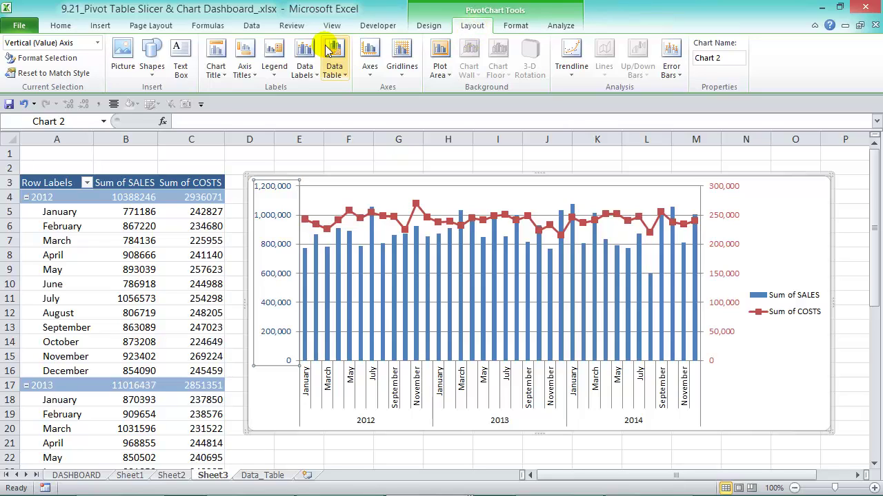
{"action": "left_click", "coordinate": [248, 73]}
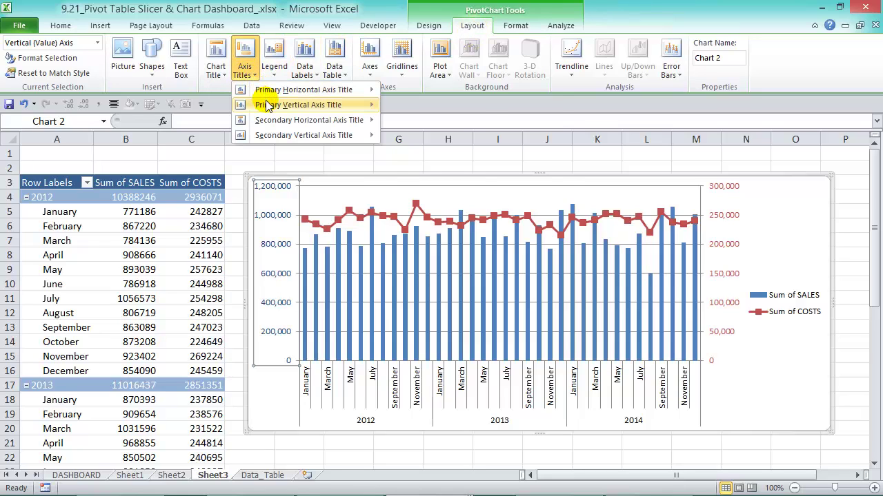
{"action": "mouse_move", "coordinate": [268, 106]}
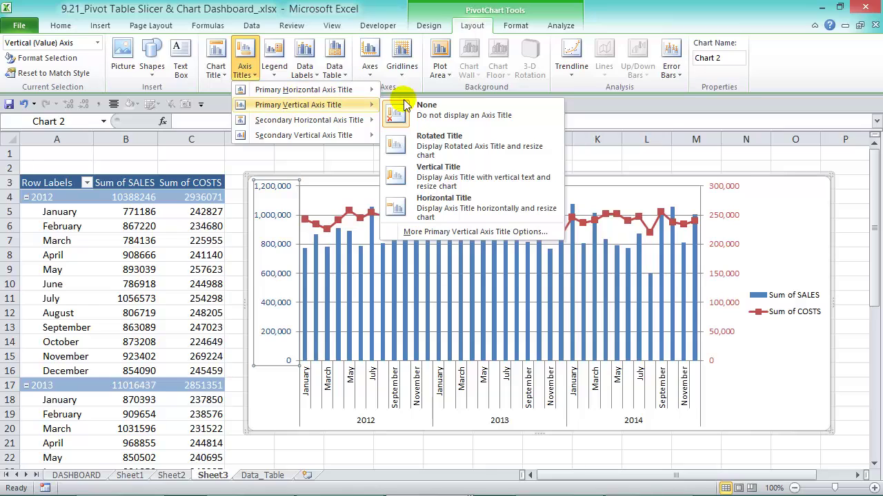
{"action": "left_click", "coordinate": [451, 142]}
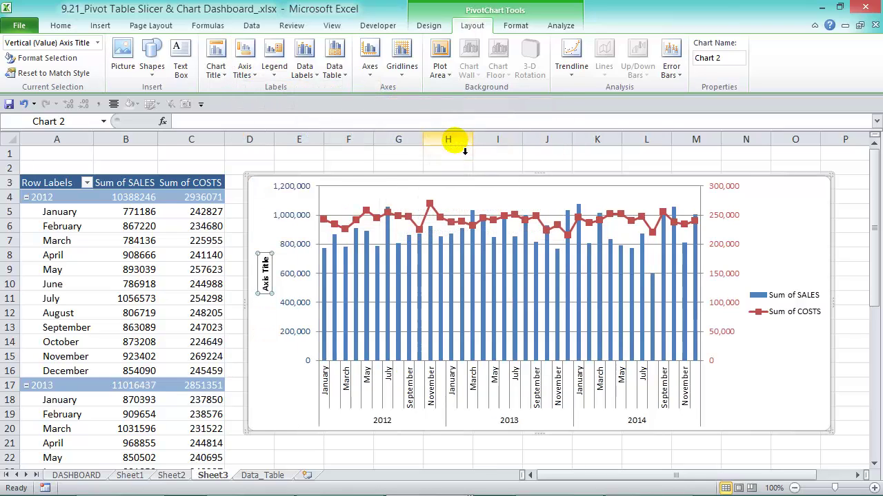
{"action": "triple_click", "coordinate": [269, 289]}
{"action": "key", "text": "Delete"}
{"action": "type", "text": "Sal"}
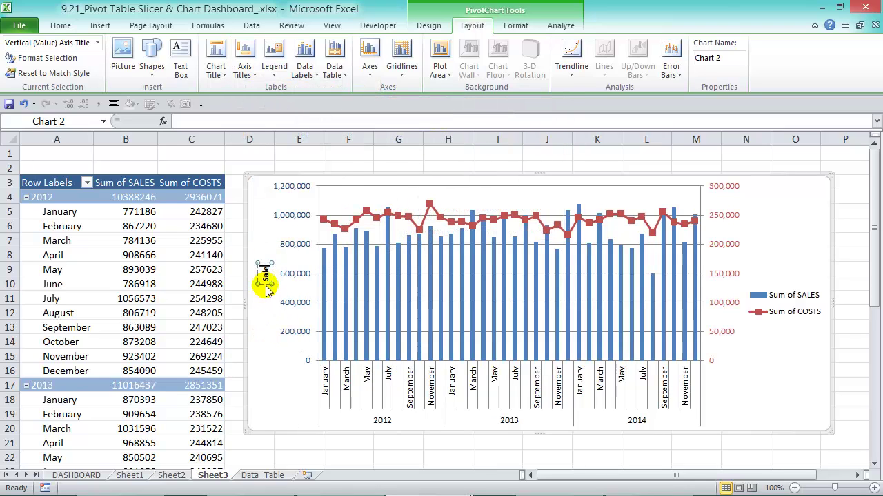
{"action": "type", "text": "es"}
Color the "Sales" axis title text dark blue
{"action": "right_click", "coordinate": [267, 282]}
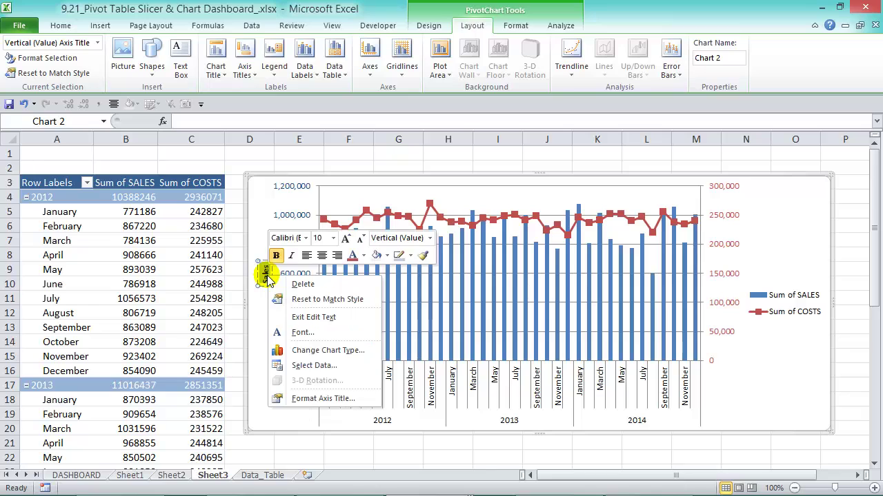
{"action": "left_click", "coordinate": [363, 255]}
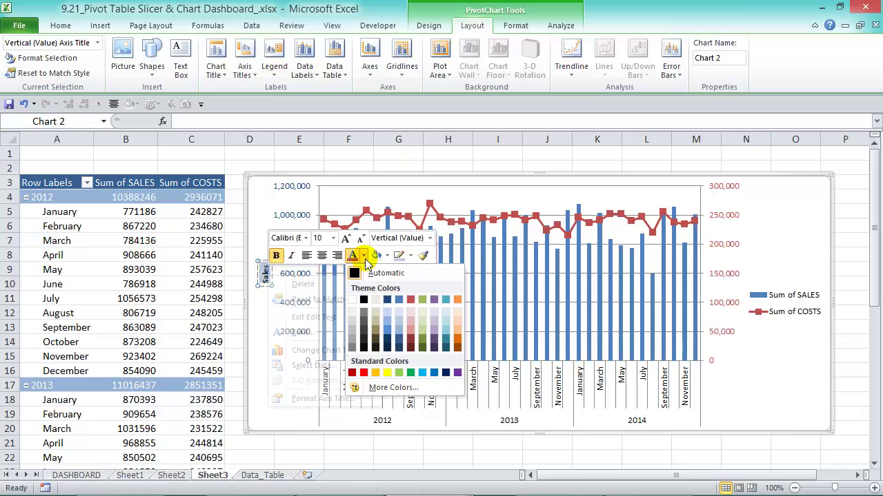
{"action": "left_click", "coordinate": [387, 301]}
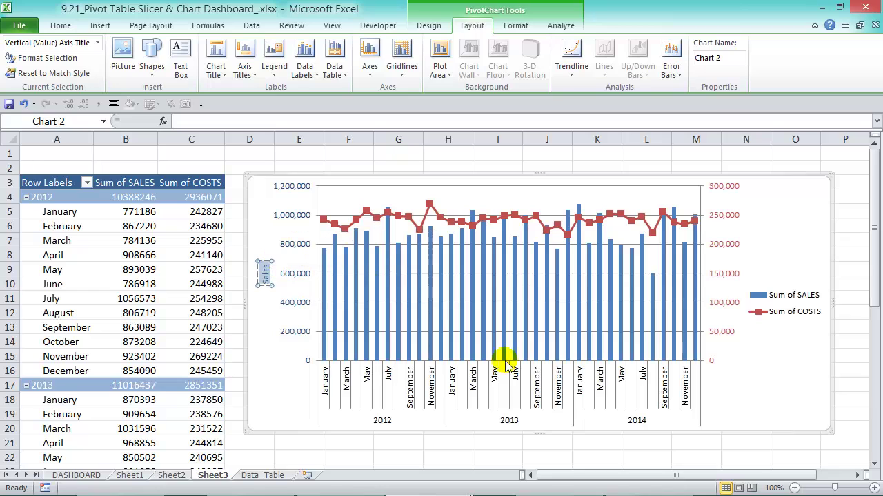
Add a rotated title reading "Costs" to the chart's secondary vertical axis
{"action": "left_click", "coordinate": [256, 79]}
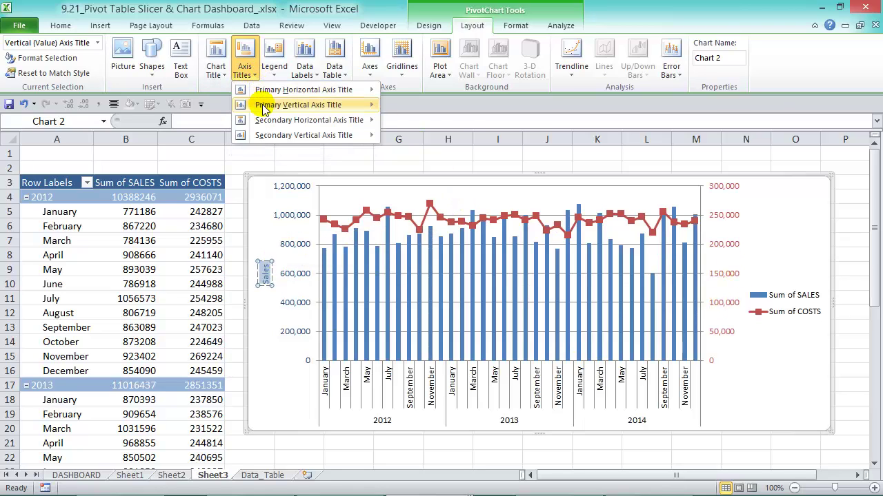
{"action": "mouse_move", "coordinate": [266, 124]}
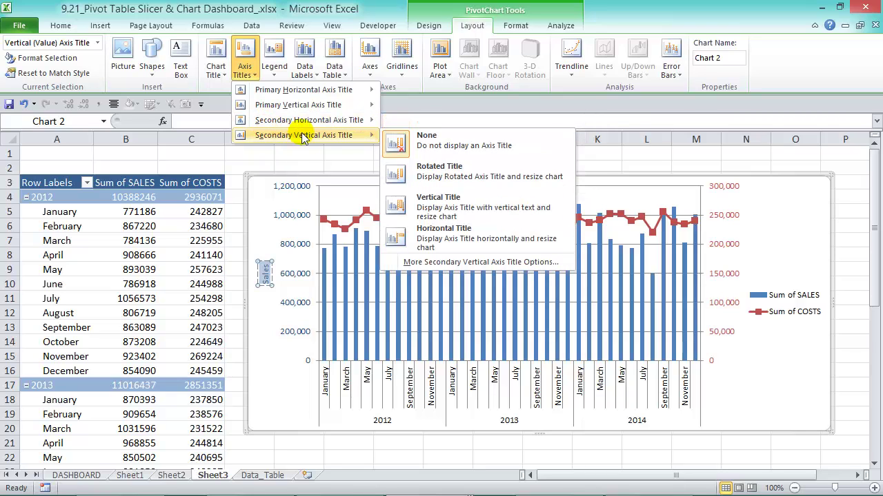
{"action": "left_click", "coordinate": [457, 181]}
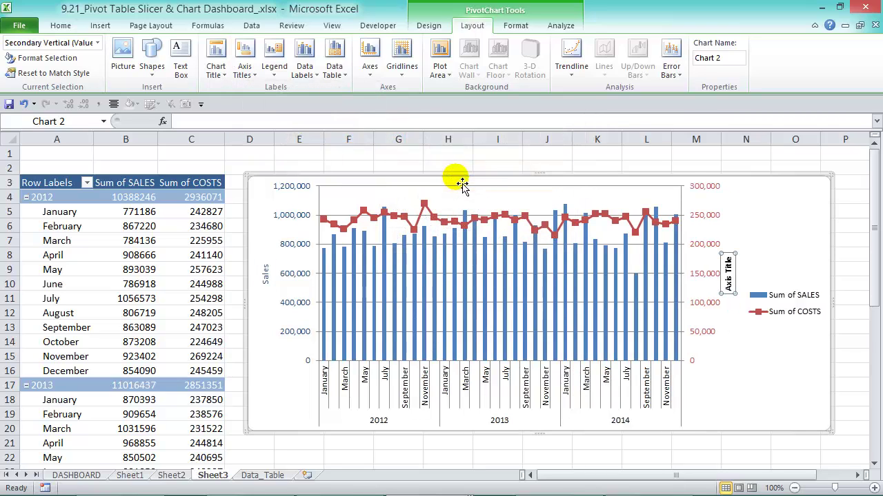
{"action": "double_click", "coordinate": [732, 281]}
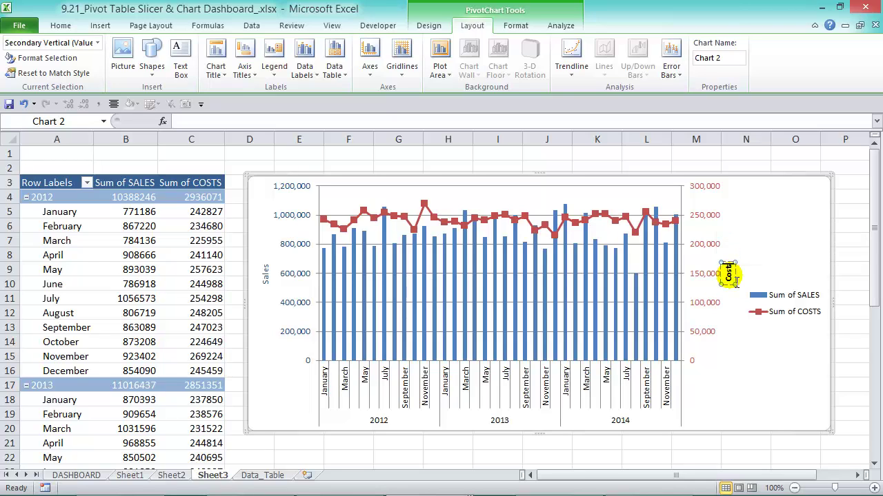
Color the "Costs" axis title text theme red
{"action": "right_click", "coordinate": [733, 278]}
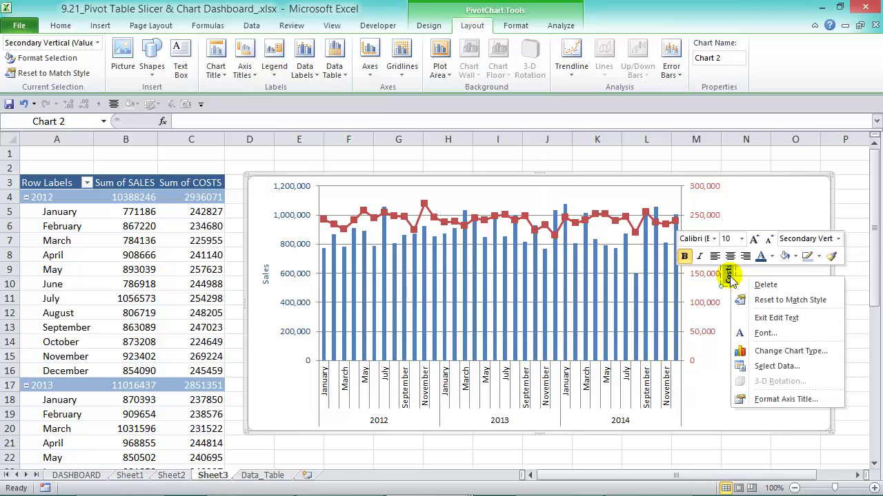
{"action": "left_click", "coordinate": [771, 257]}
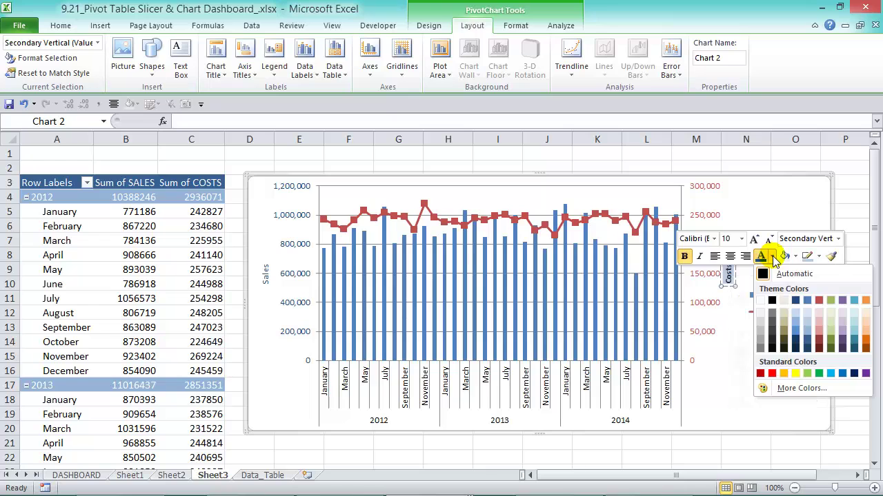
{"action": "left_click", "coordinate": [820, 301]}
Set the chart legend position to Bottom
{"action": "left_click", "coordinate": [815, 312]}
{"action": "key", "text": "ctrl+1"}
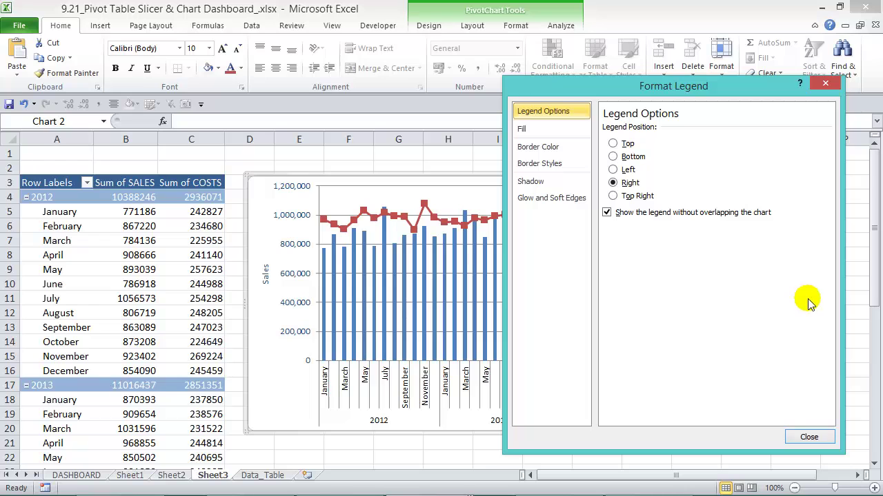
{"action": "left_click", "coordinate": [612, 156]}
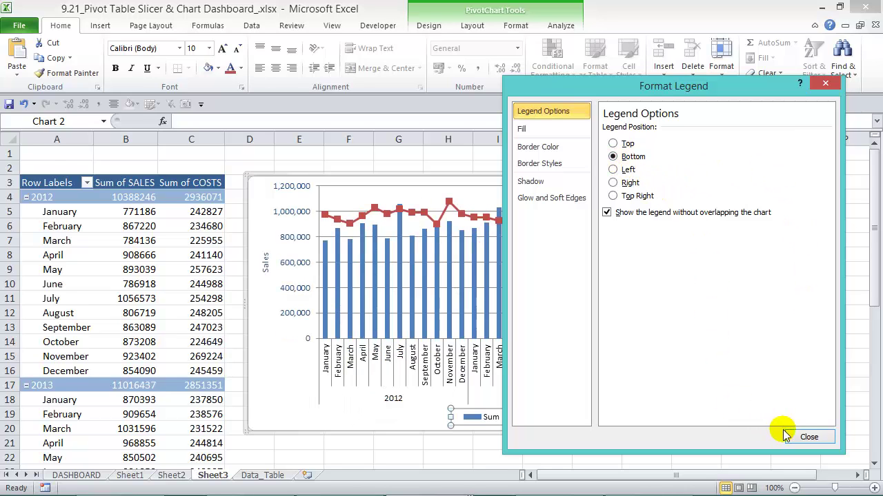
{"action": "left_click", "coordinate": [806, 437]}
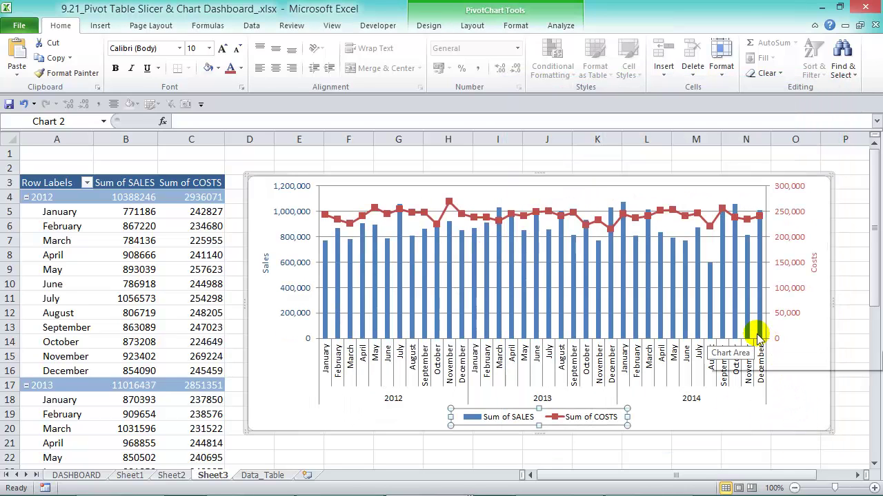
Delete the chart's horizontal gridlines and color the horizontal axis labels theme dark blue
{"action": "left_click", "coordinate": [586, 216]}
{"action": "key", "text": "Delete"}
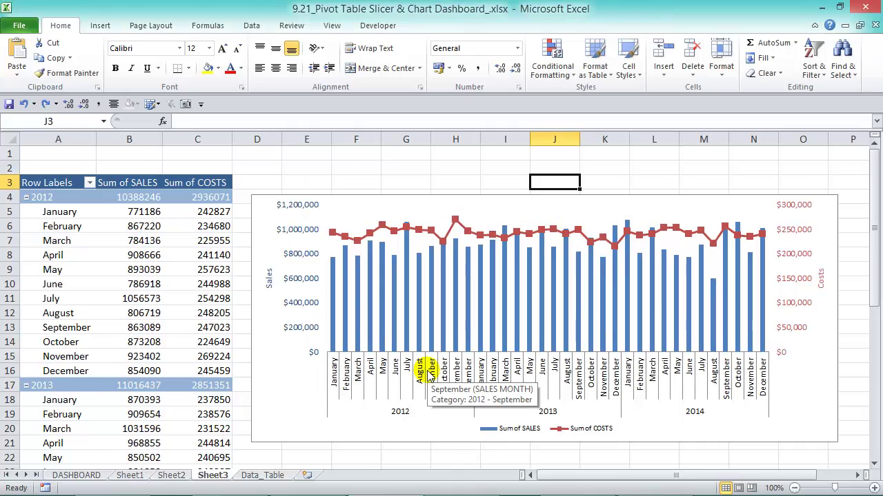
{"action": "left_click", "coordinate": [241, 68]}
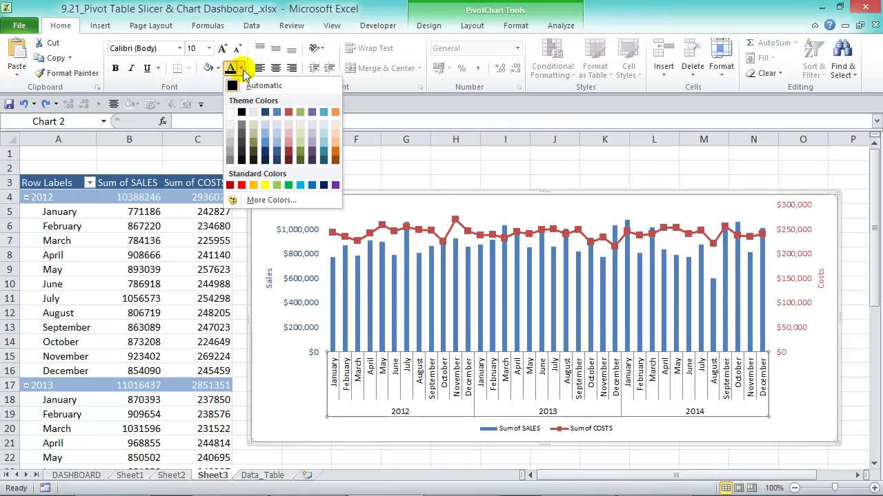
{"action": "left_click", "coordinate": [265, 112]}
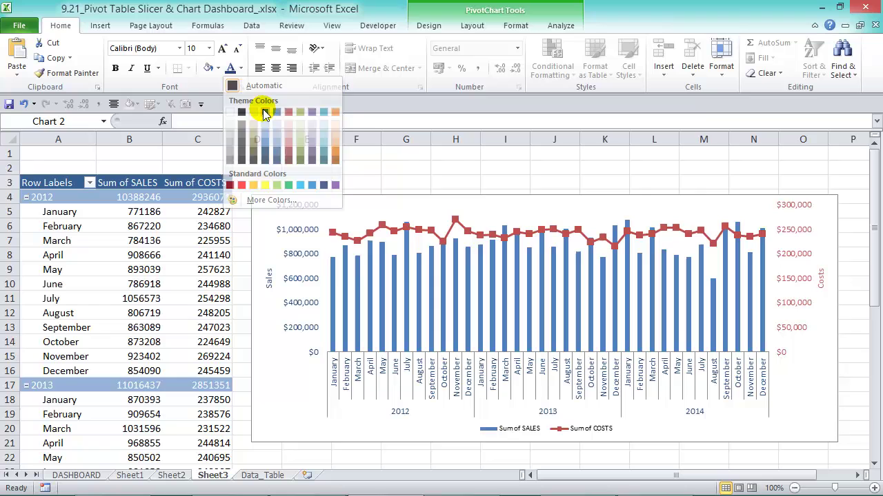
Format the Sum of COSTS series line as a solid line in a light red theme tint
{"action": "left_click", "coordinate": [464, 231]}
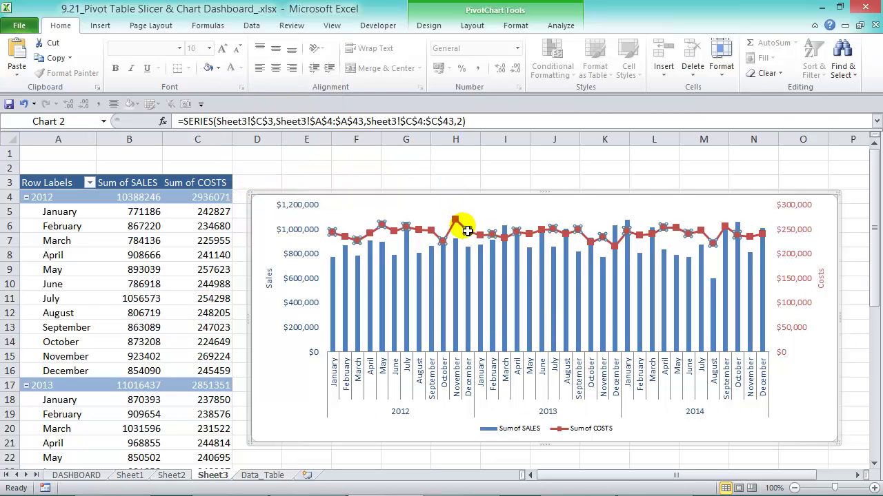
{"action": "key", "text": "ctrl+1"}
{"action": "left_click", "coordinate": [556, 106]}
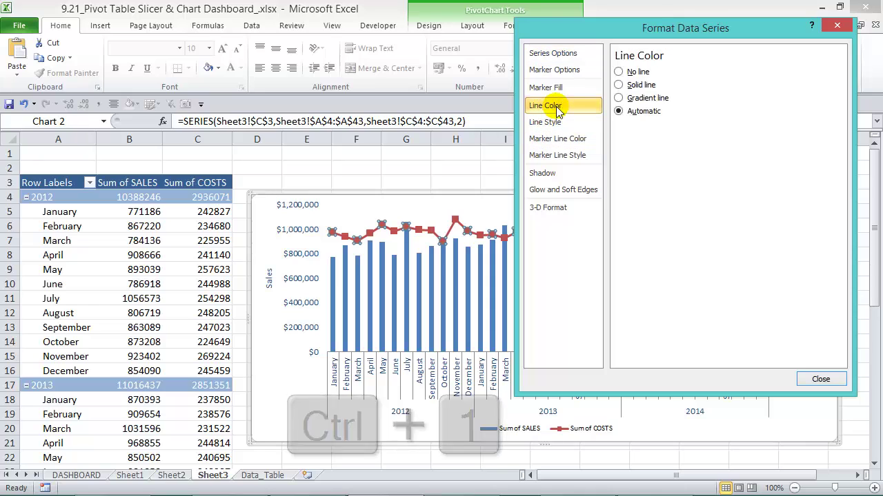
{"action": "left_click", "coordinate": [619, 84]}
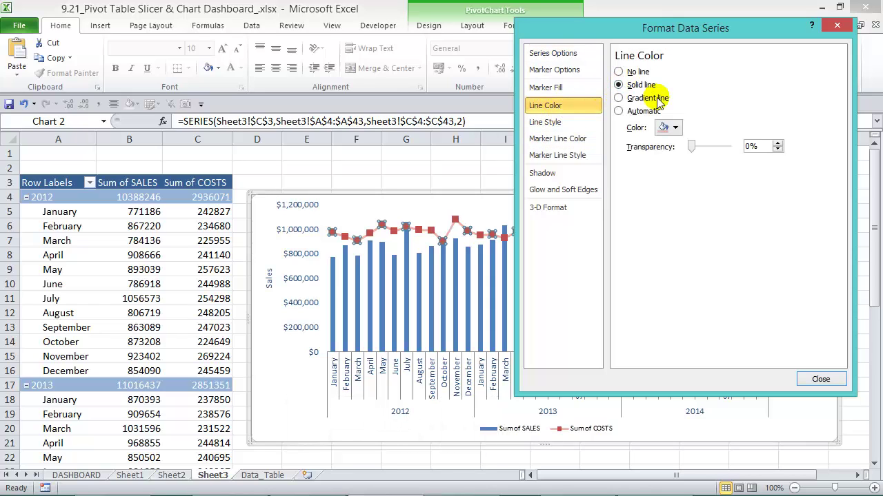
{"action": "left_click", "coordinate": [676, 128]}
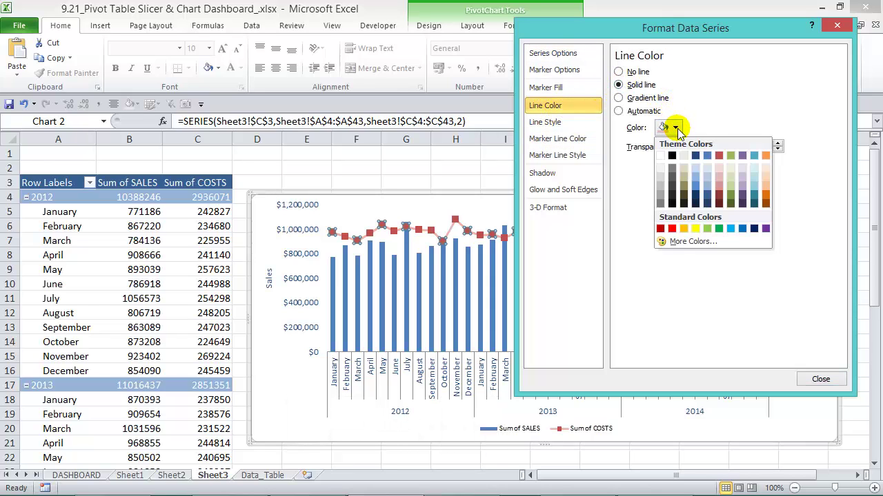
{"action": "left_click", "coordinate": [720, 177]}
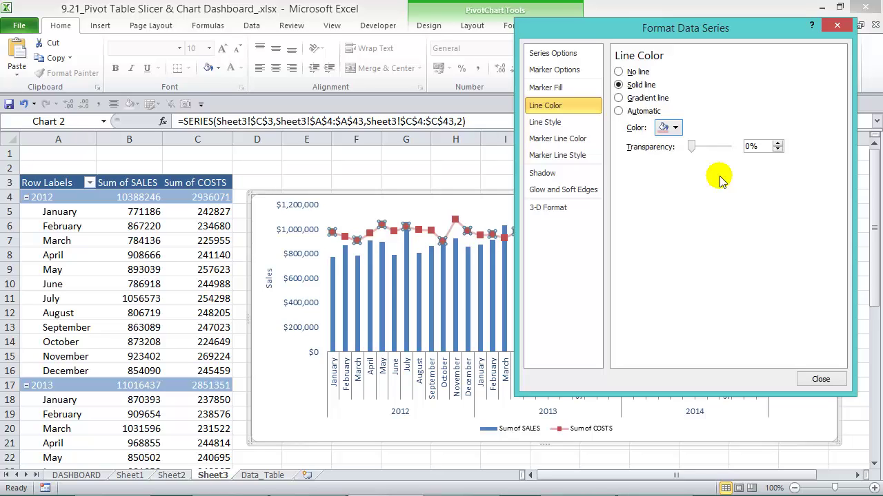
Change the Sum of COSTS markers to the built-in circle type with a solid light red fill
{"action": "left_click", "coordinate": [581, 72]}
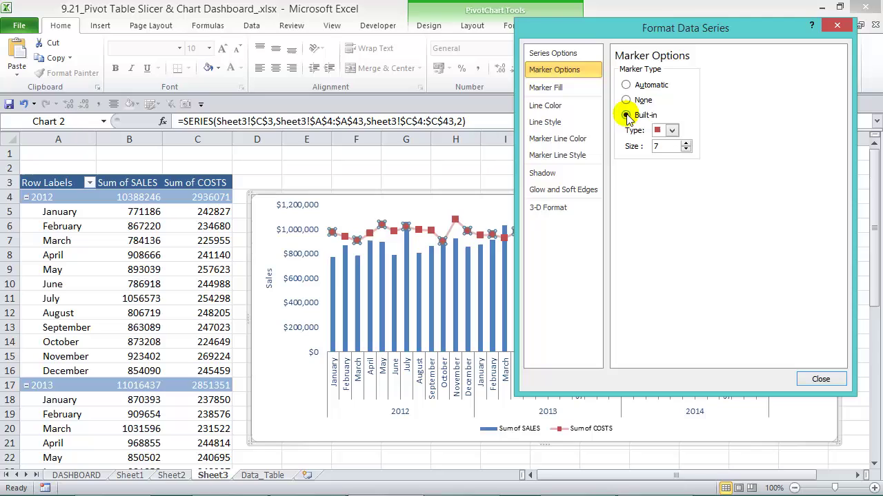
{"action": "left_click", "coordinate": [671, 130]}
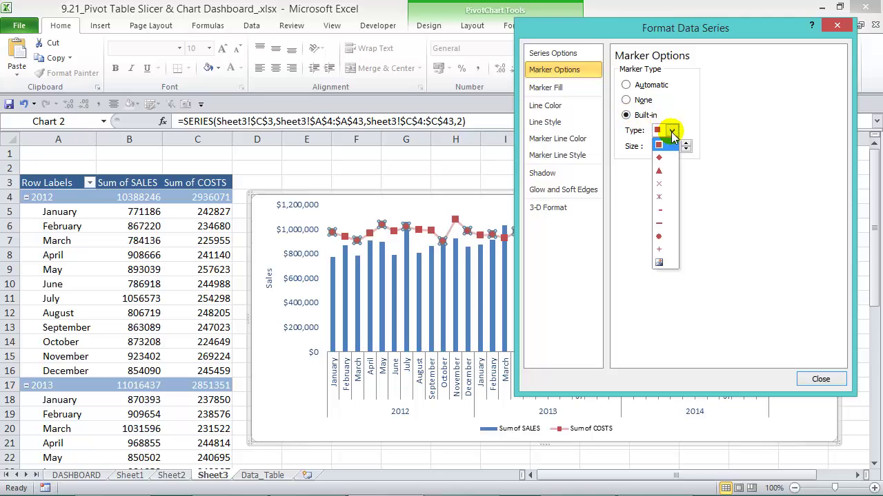
{"action": "left_click", "coordinate": [660, 237]}
{"action": "left_click", "coordinate": [564, 89]}
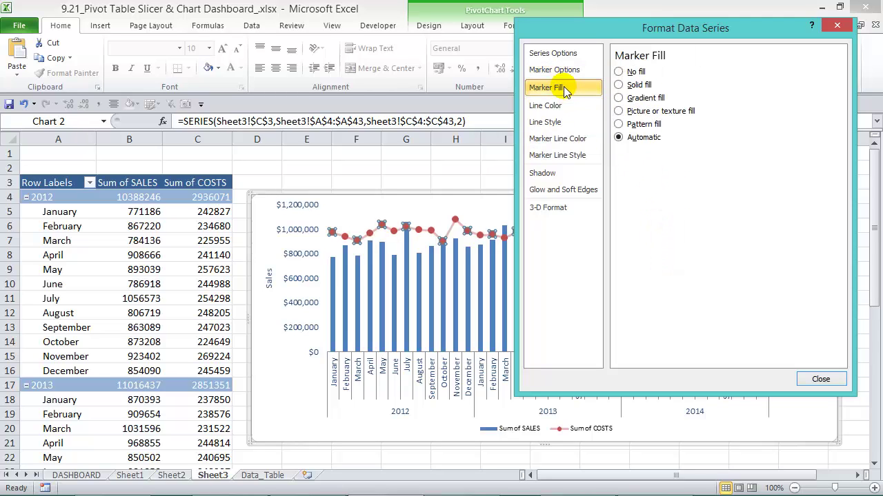
{"action": "left_click", "coordinate": [620, 84]}
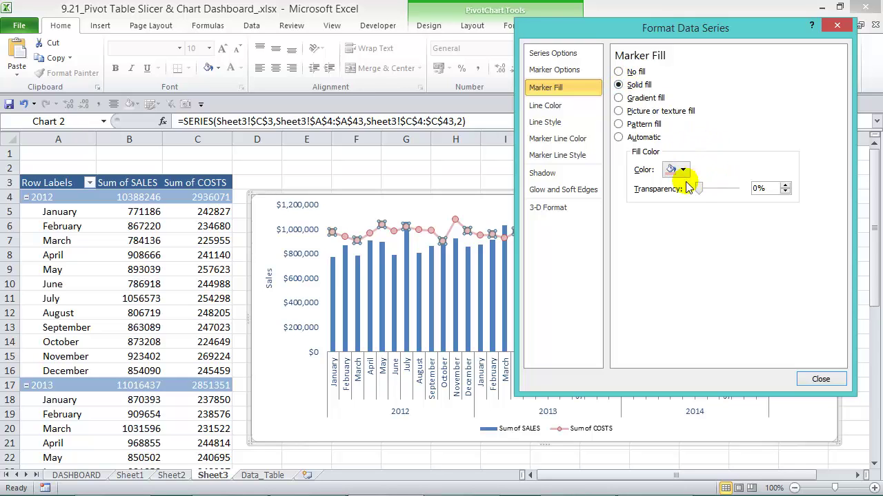
{"action": "left_click", "coordinate": [819, 379]}
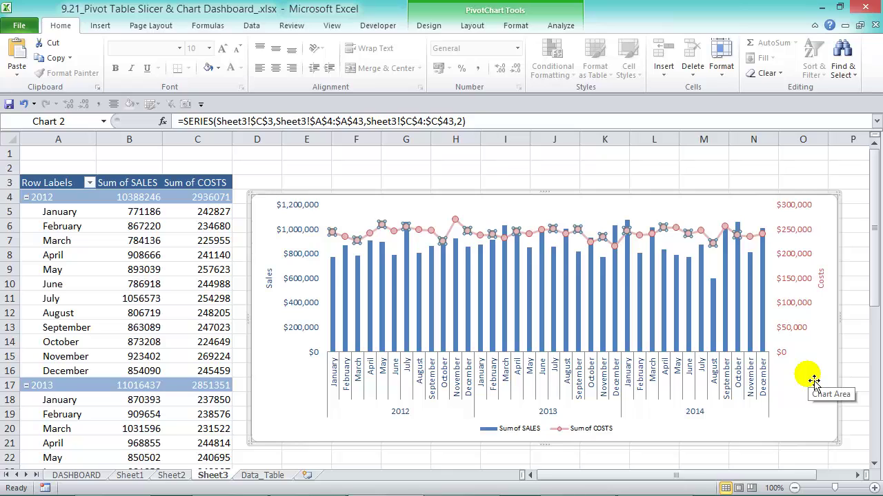
Add a title above the chart reading "Sales & Costs per Month" and color its text gray
{"action": "left_click", "coordinate": [473, 27]}
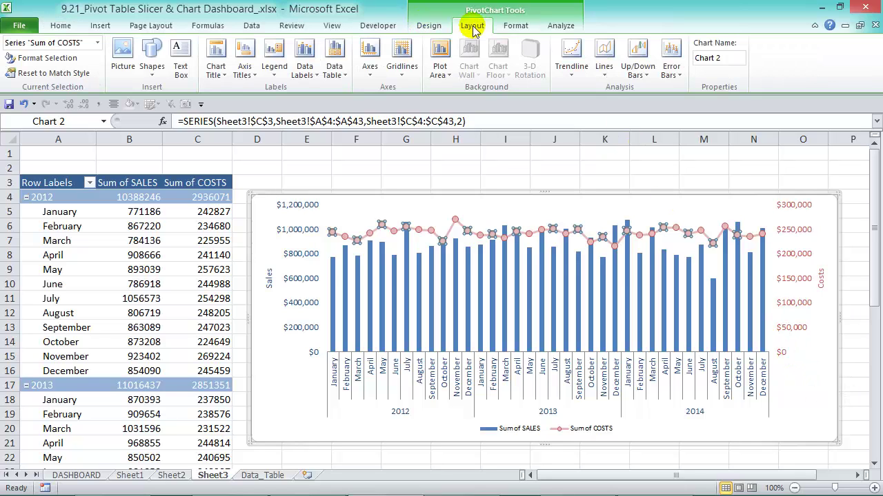
{"action": "left_click", "coordinate": [218, 66]}
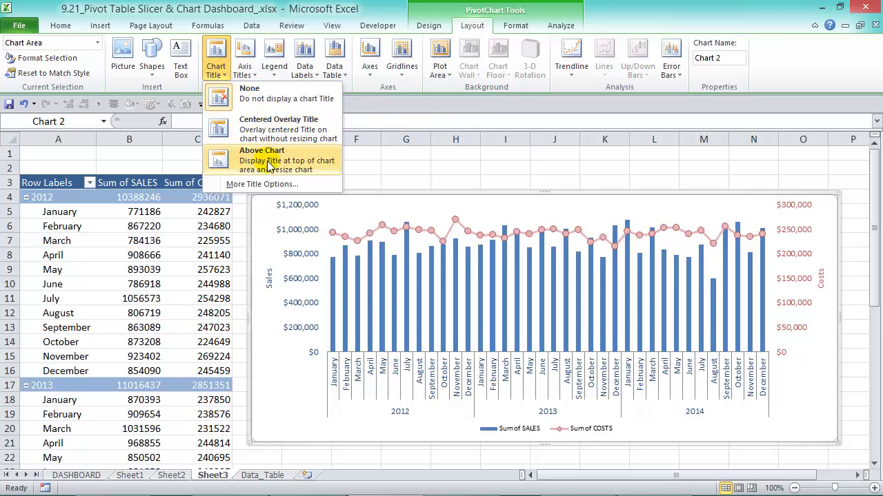
{"action": "left_click", "coordinate": [266, 158]}
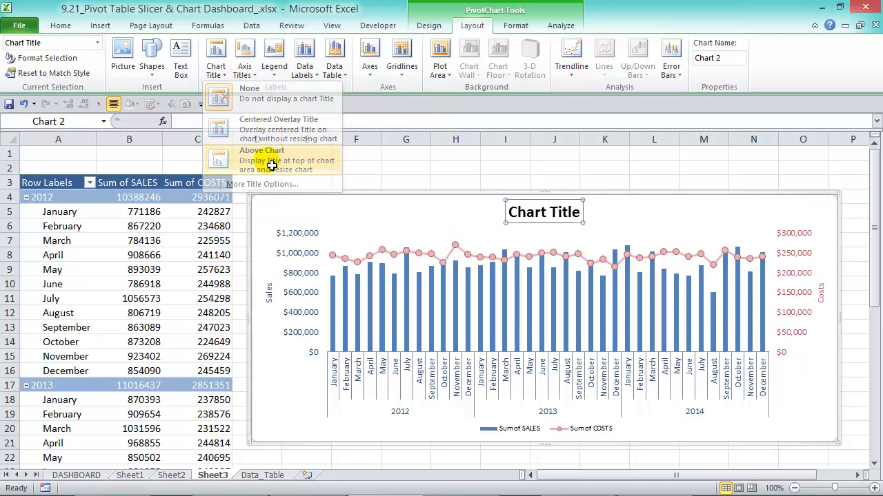
{"action": "triple_click", "coordinate": [546, 216]}
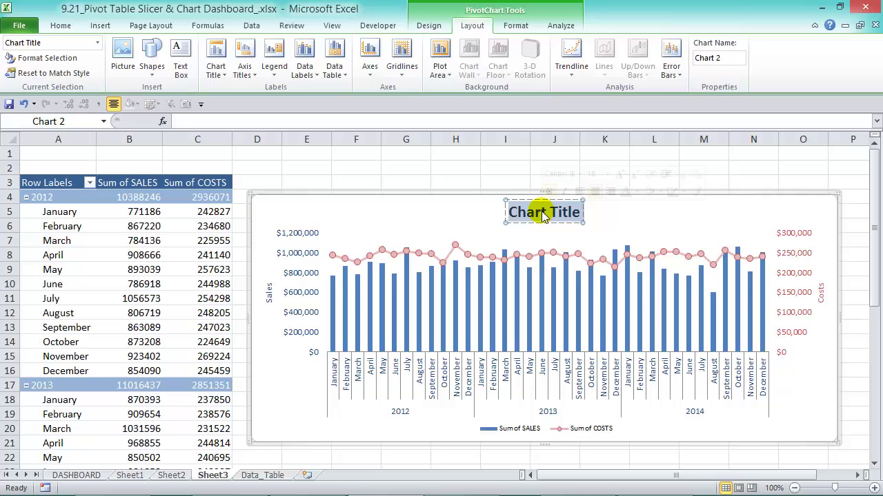
{"action": "type", "text": "Sales &"}
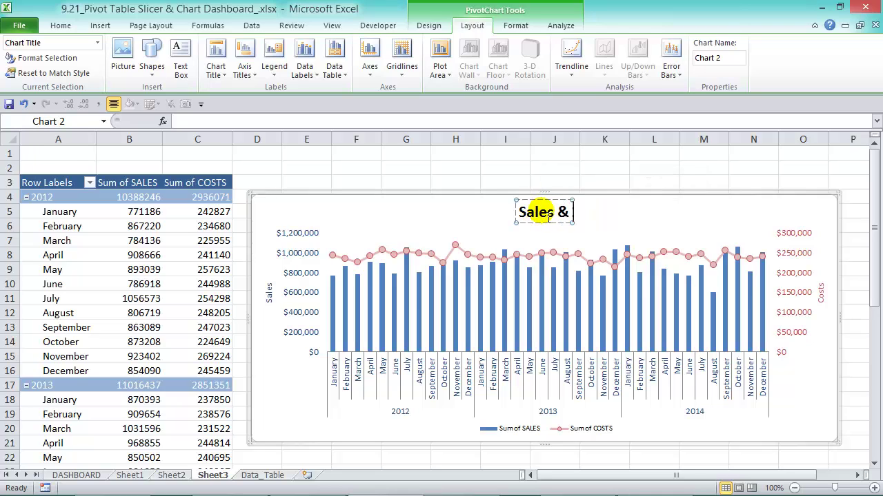
{"action": "type", "text": " Costs pe"}
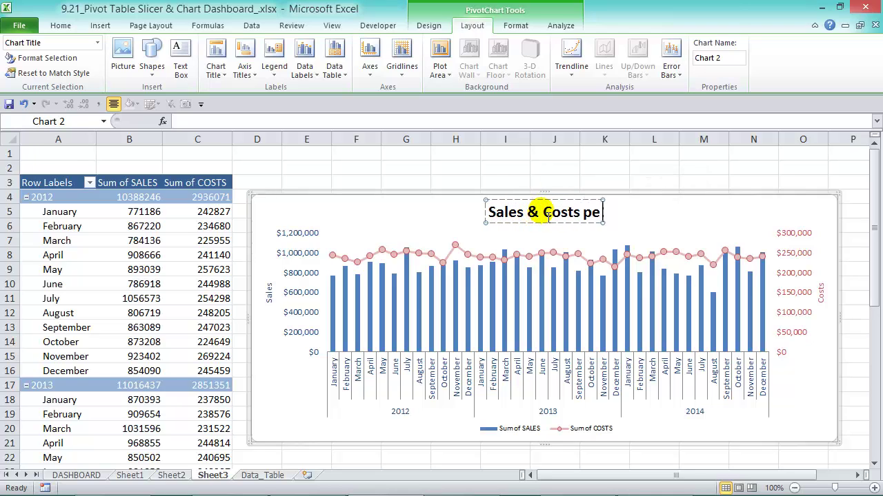
{"action": "type", "text": "r Month"}
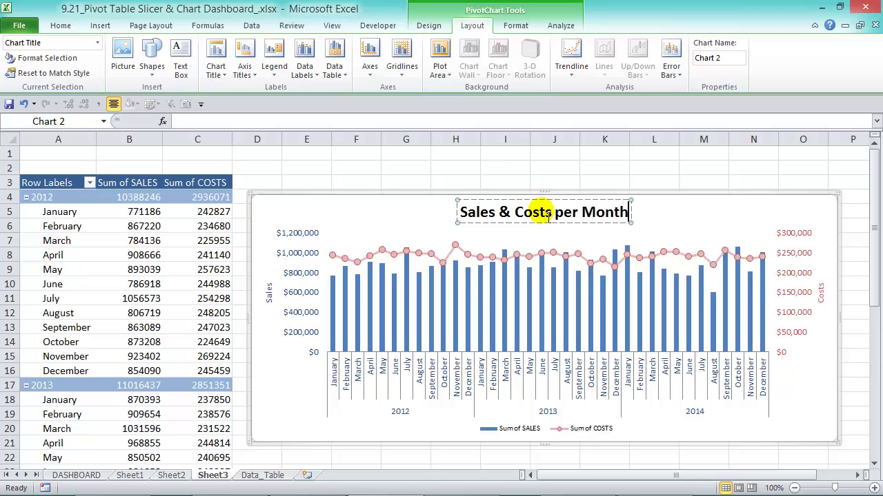
{"action": "triple_click", "coordinate": [558, 215]}
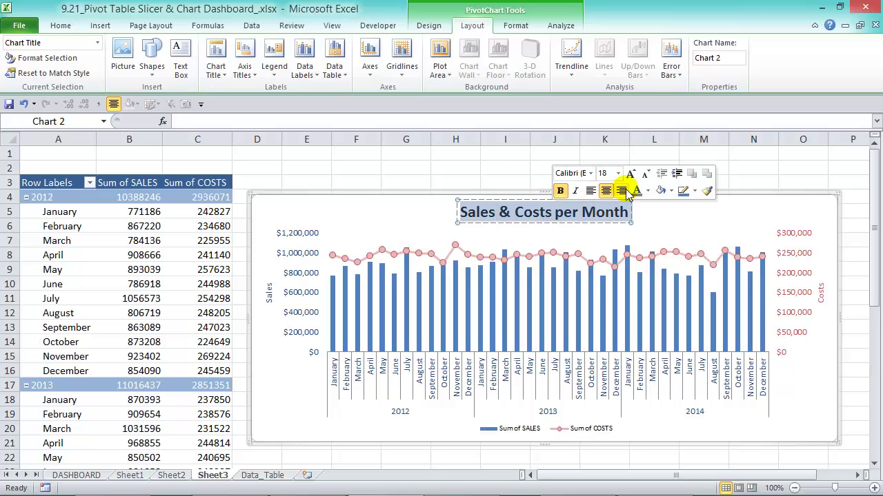
{"action": "left_click", "coordinate": [693, 215]}
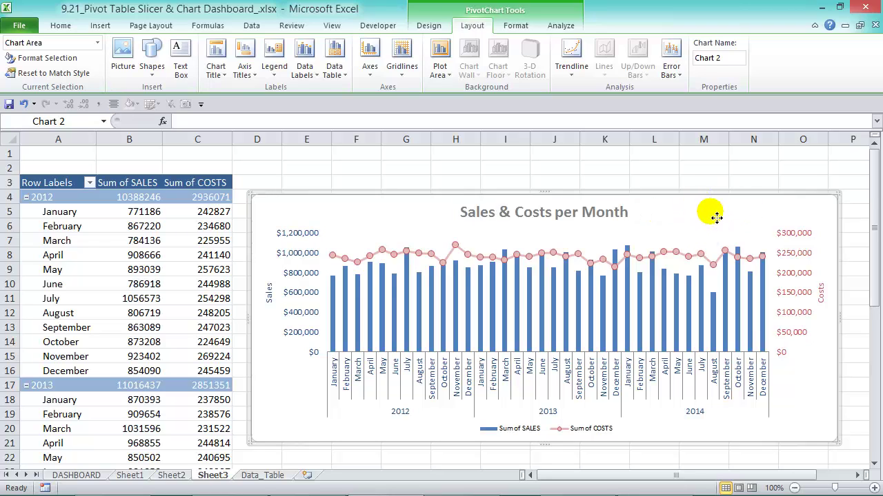
Fill the chart area with the lightest theme gray and repeat the same fill on the plot area
{"action": "right_click", "coordinate": [717, 218]}
{"action": "left_click", "coordinate": [830, 189]}
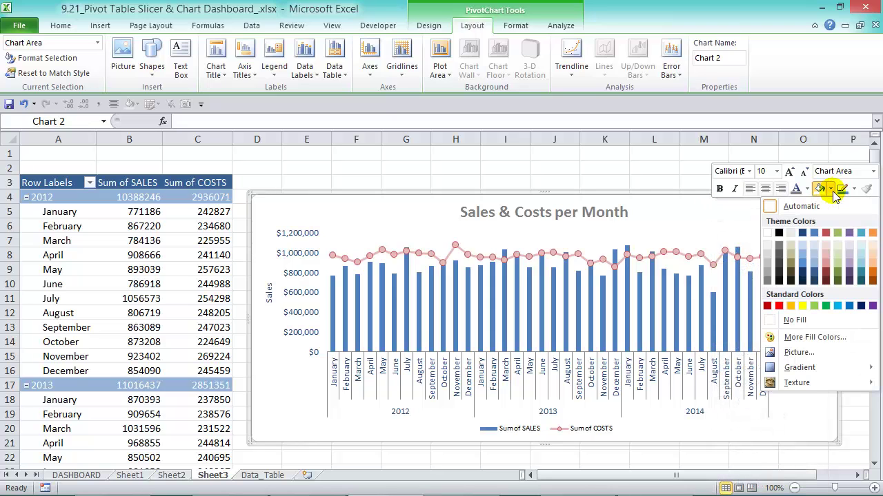
{"action": "left_click", "coordinate": [768, 246]}
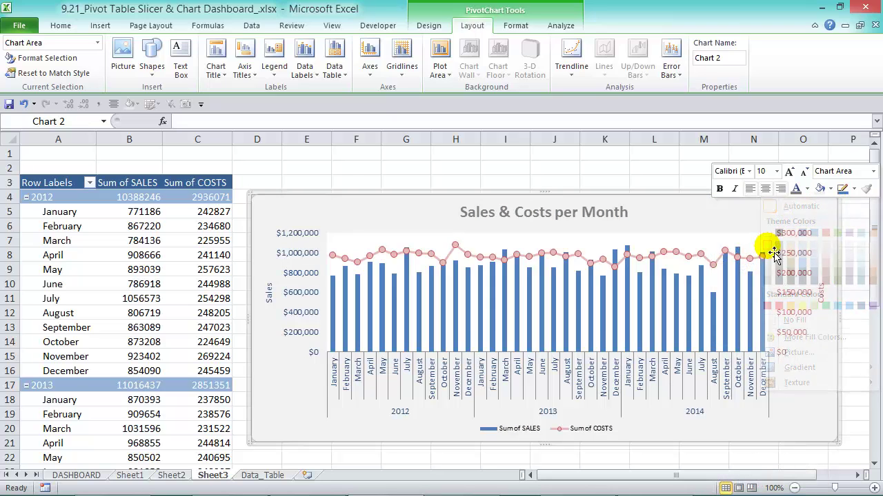
{"action": "left_click", "coordinate": [721, 250]}
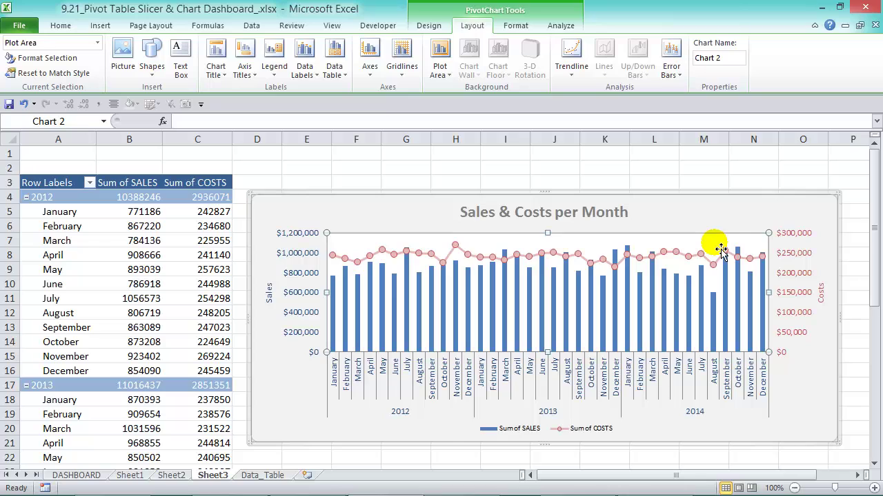
{"action": "key", "text": "F4"}
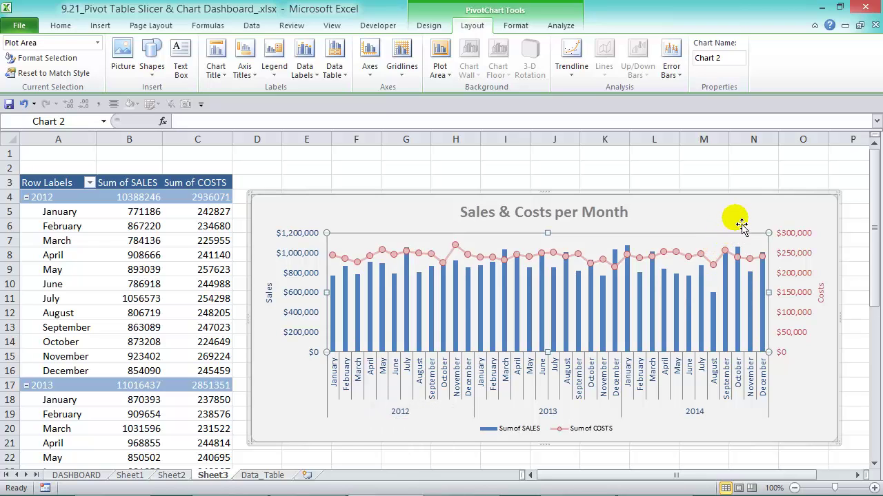
Set the border color of the Sales & Costs per Month chart area to solid white
{"action": "left_click", "coordinate": [742, 225]}
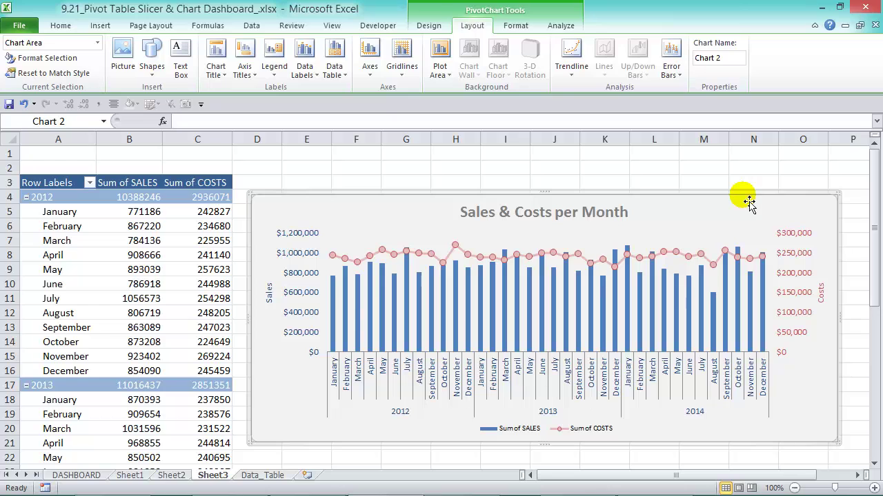
{"action": "key", "text": "ctrl+1"}
{"action": "left_click", "coordinate": [568, 73]}
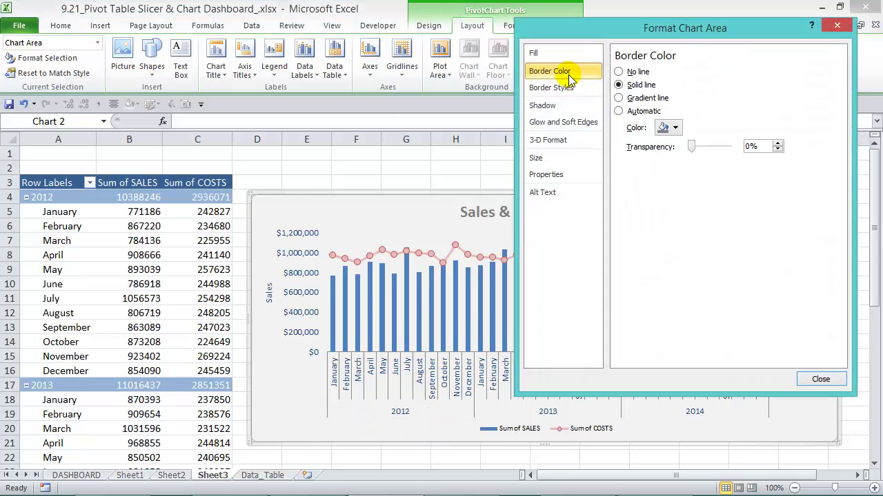
{"action": "left_click", "coordinate": [668, 129]}
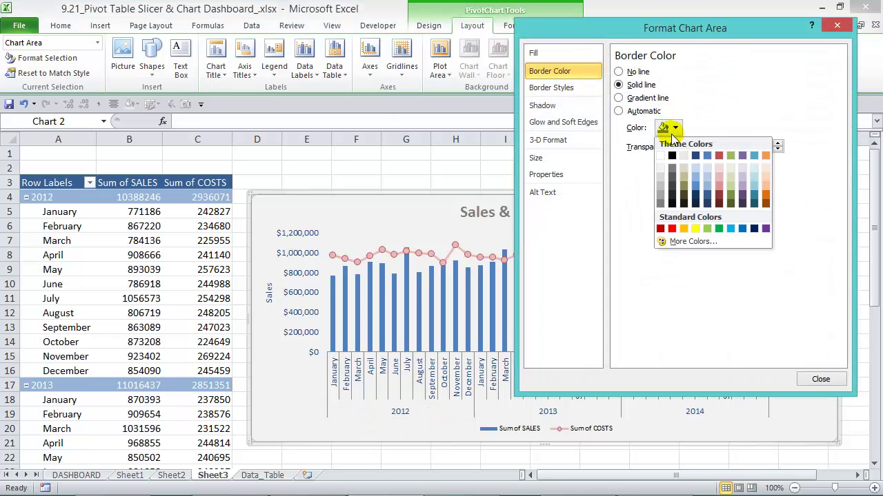
{"action": "left_click", "coordinate": [661, 158]}
Set the chart area's border width to 5 pt and give it rounded corners
{"action": "left_click", "coordinate": [572, 88]}
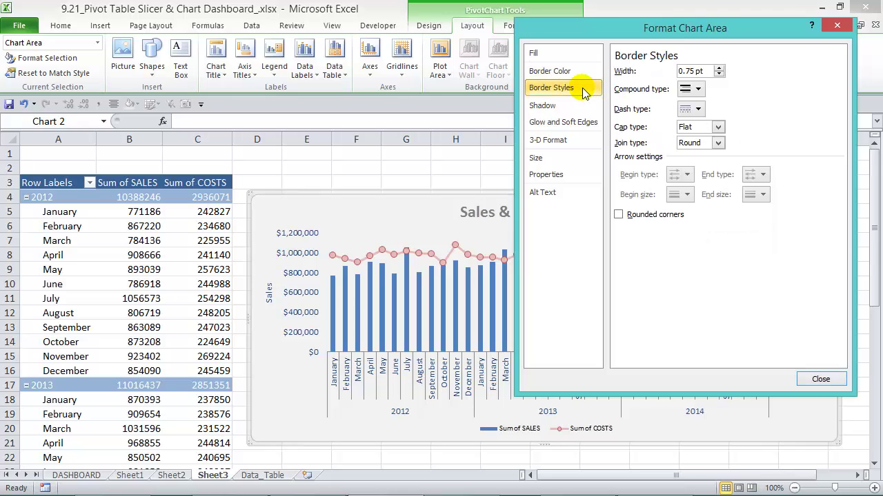
{"action": "left_click", "coordinate": [698, 71]}
{"action": "left_click_drag", "start_coordinate": [707, 74], "coordinate": [639, 77]}
{"action": "type", "text": "5"}
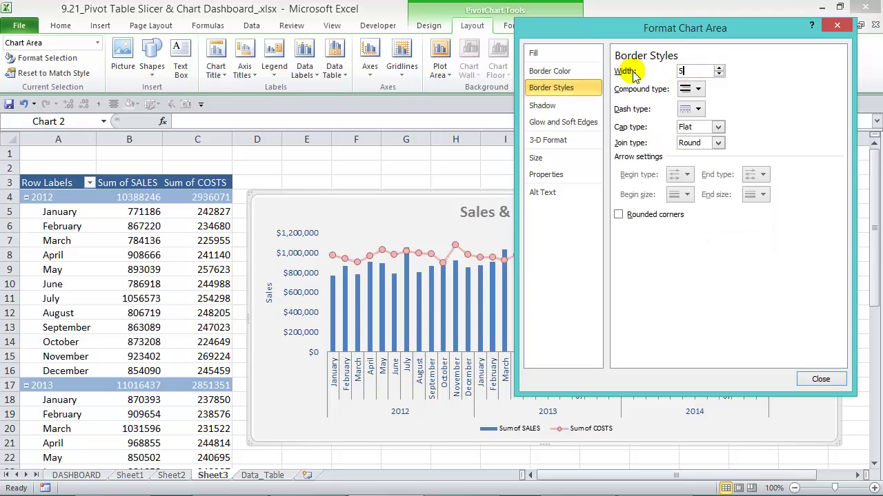
{"action": "left_click", "coordinate": [649, 215]}
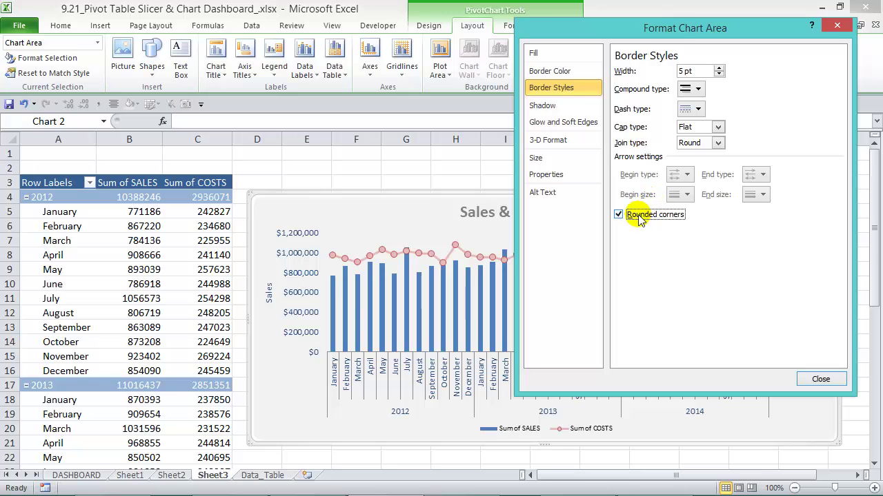
{"action": "left_click", "coordinate": [821, 379]}
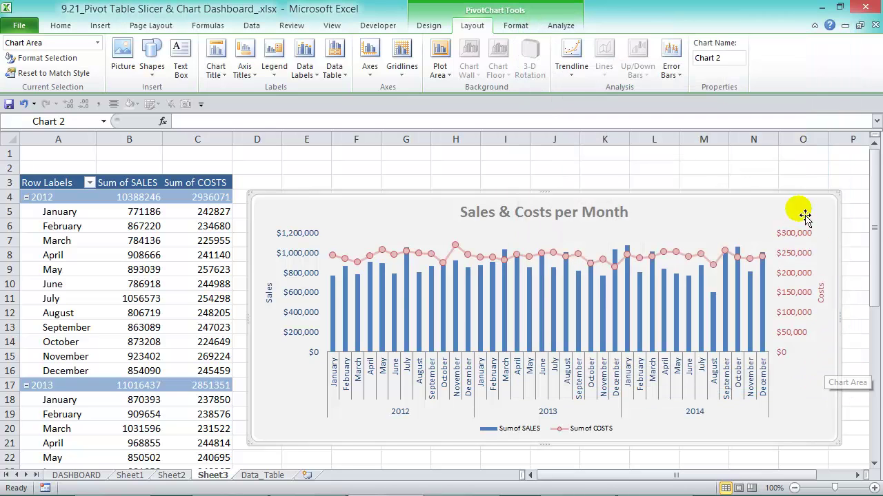
{"action": "left_click", "coordinate": [804, 174]}
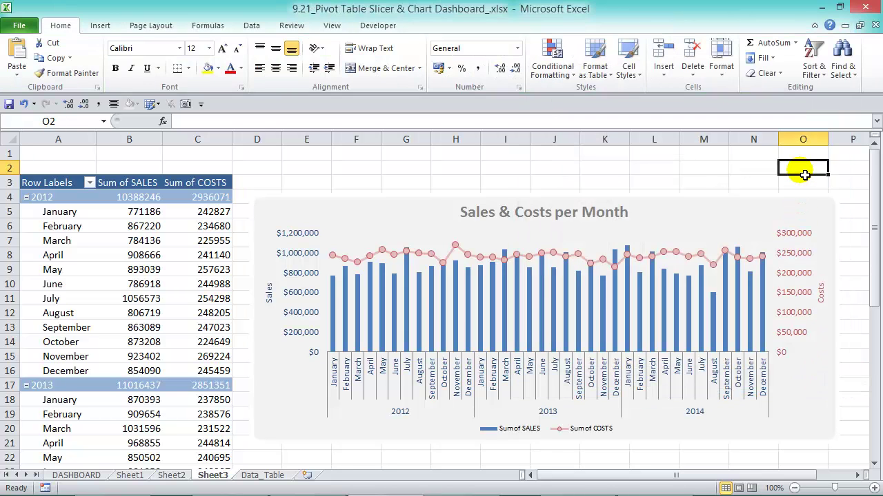
Cut the Sales & Costs per Month chart from Sheet3 and paste it at cell H24 on the DASHBOARD sheet
{"action": "left_click", "coordinate": [733, 211]}
{"action": "key", "text": "ctrl+x"}
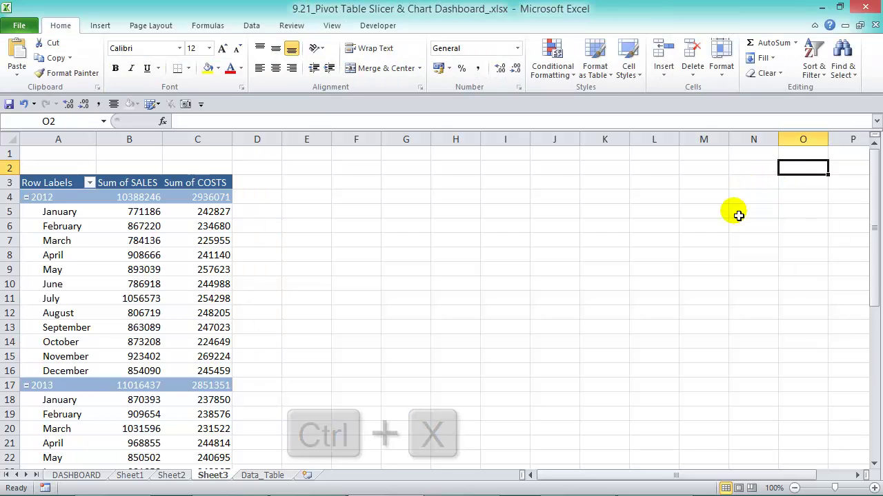
{"action": "left_click", "coordinate": [75, 475]}
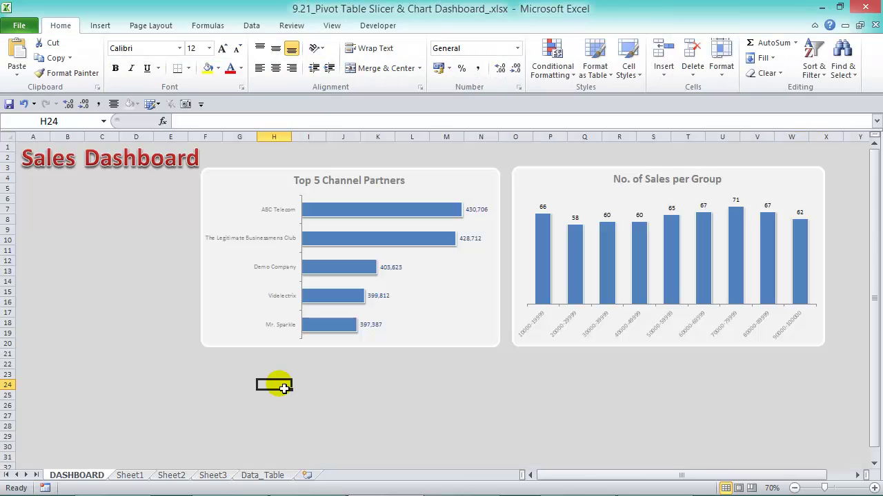
{"action": "key", "text": "ctrl+v"}
Position the Sales & Costs per Month chart beneath the other two, widen it to span both, and minimize the ribbon
{"action": "scroll", "coordinate": [386, 373], "scroll_direction": "down", "scroll_amount": 4}
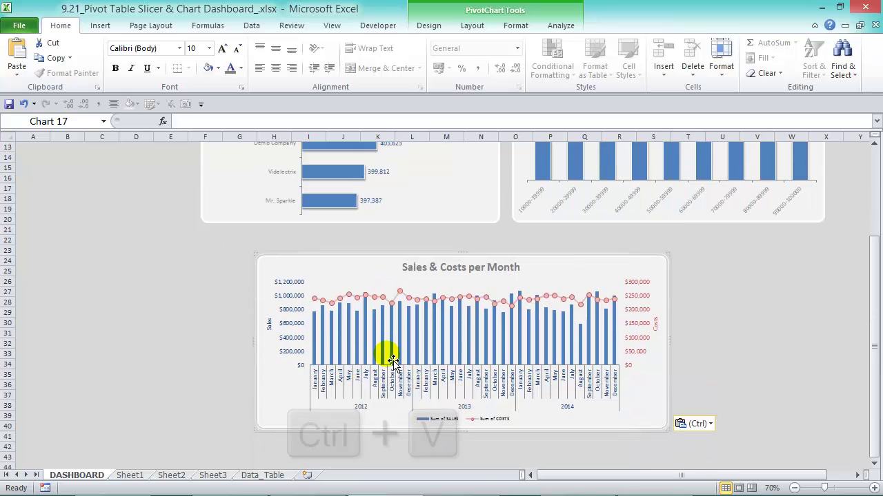
{"action": "left_click_drag", "start_coordinate": [580, 260], "coordinate": [571, 241]}
{"action": "left_click_drag", "start_coordinate": [629, 254], "coordinate": [818, 242]}
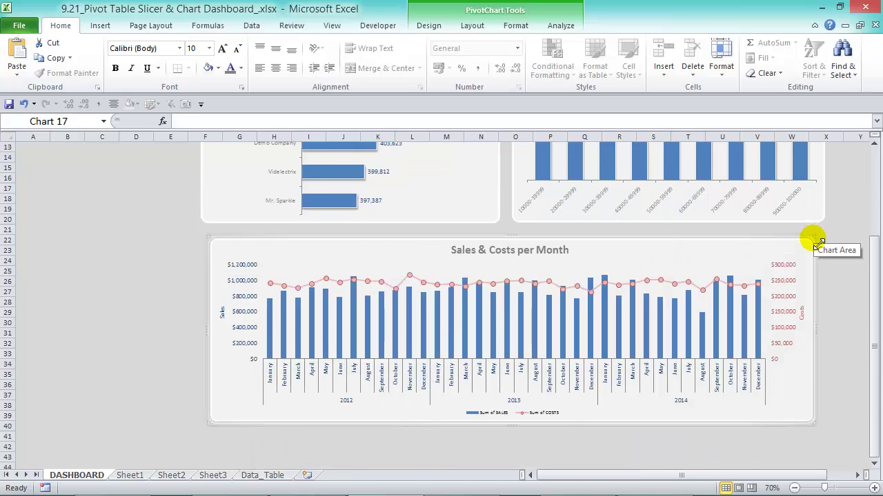
{"action": "scroll", "coordinate": [367, 310], "scroll_direction": "up", "scroll_amount": 4}
{"action": "left_click", "coordinate": [367, 310]}
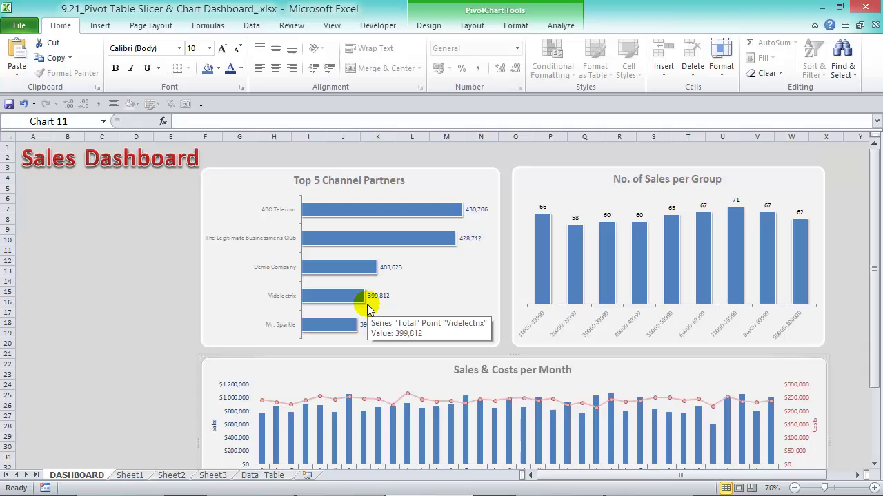
{"action": "double_click", "coordinate": [76, 26]}
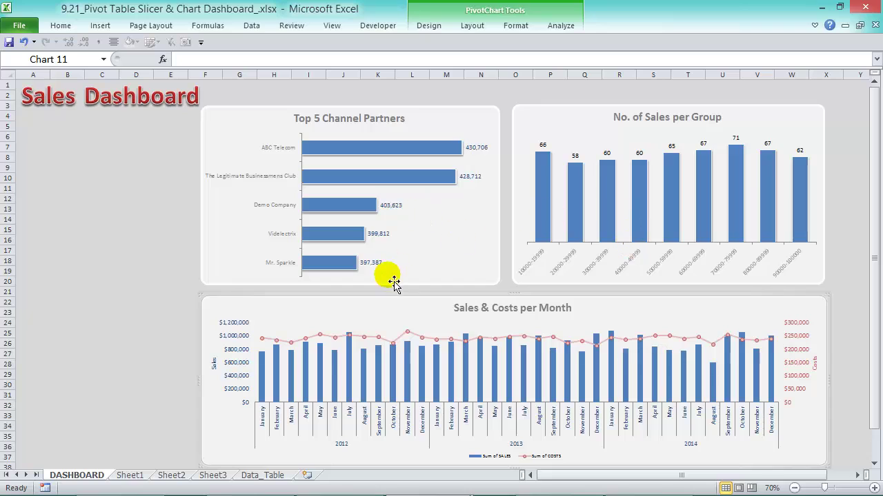
Insert slicers for SALES REGION, SALES, FINANCIAL YEAR and SALES MONTH from the Top 5 Channel Partners chart
{"action": "mouse_move", "coordinate": [641, 405]}
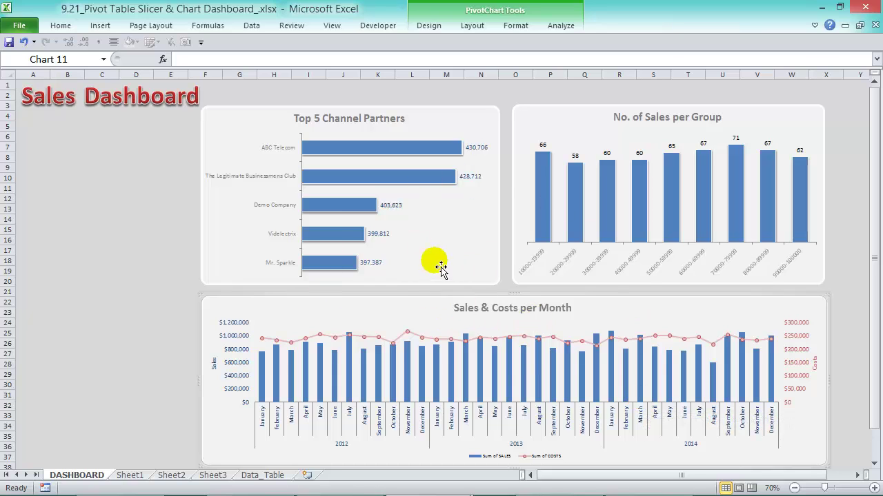
{"action": "mouse_move", "coordinate": [646, 355]}
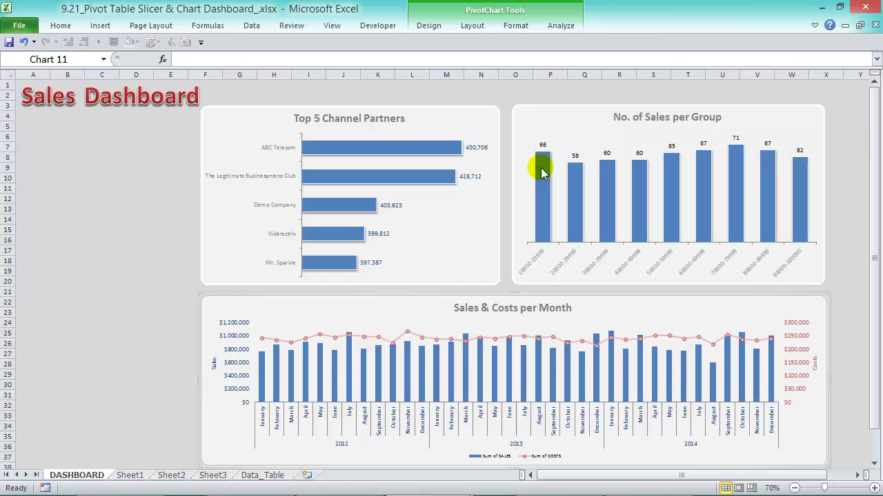
{"action": "left_click", "coordinate": [560, 25]}
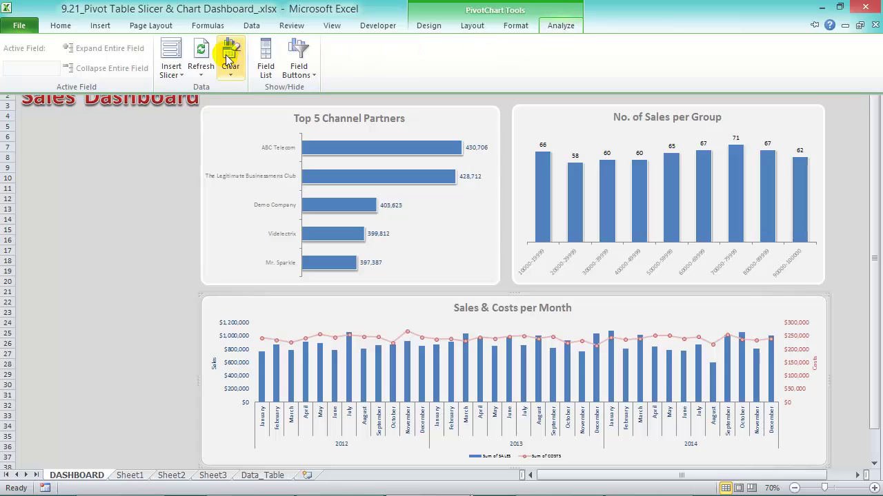
{"action": "left_click", "coordinate": [173, 57]}
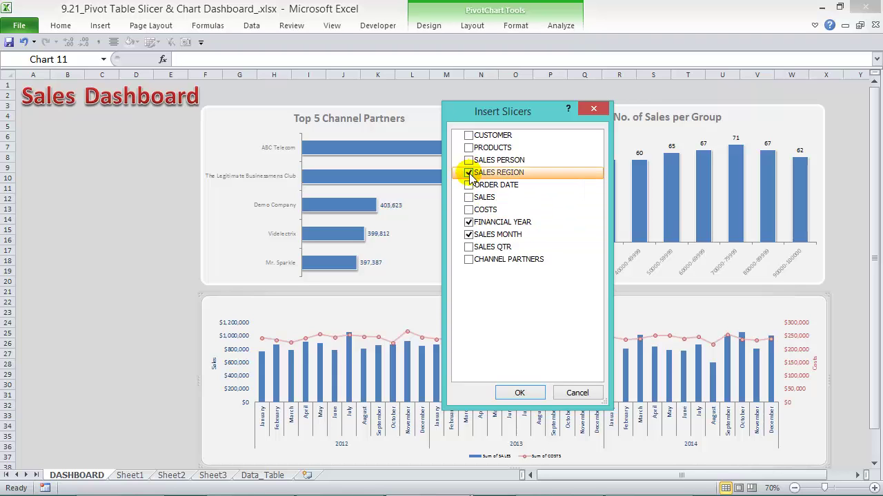
{"action": "left_click", "coordinate": [469, 198]}
{"action": "left_click", "coordinate": [528, 393]}
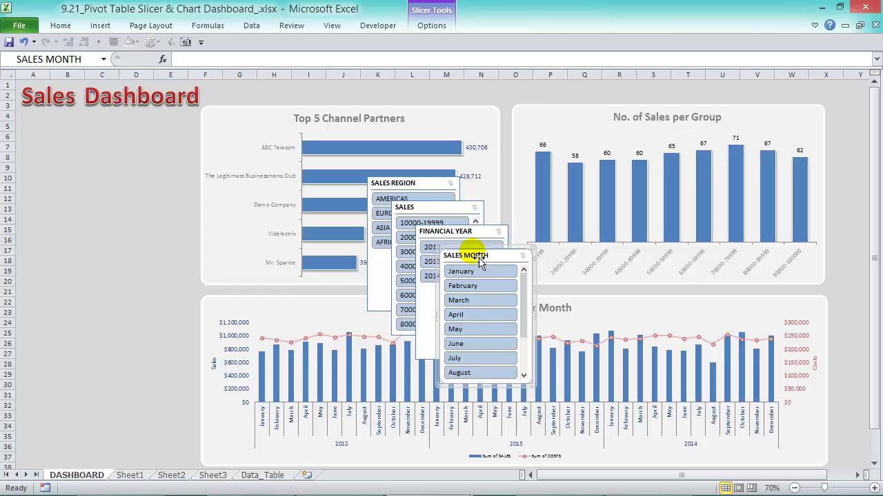
Place the FINANCIAL YEAR slicer under the Sales Dashboard title and arrange its buttons in 3 columns
{"action": "left_click", "coordinate": [449, 234]}
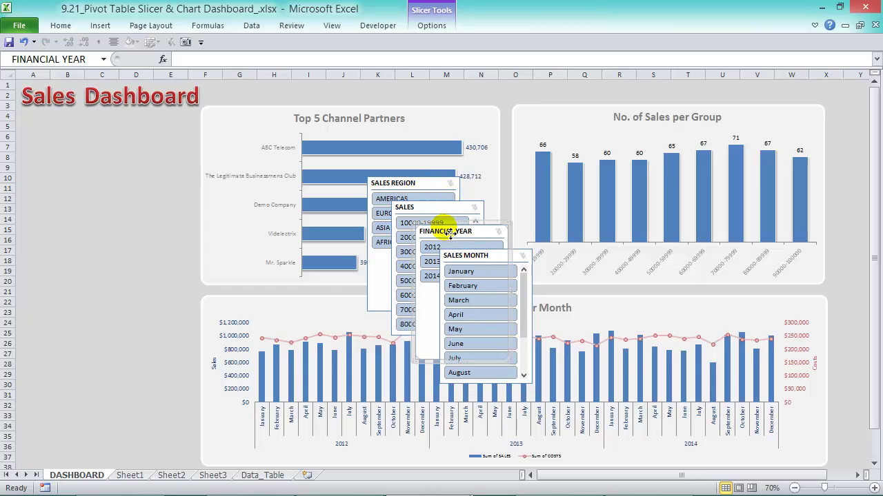
{"action": "left_click_drag", "start_coordinate": [449, 234], "coordinate": [63, 124]}
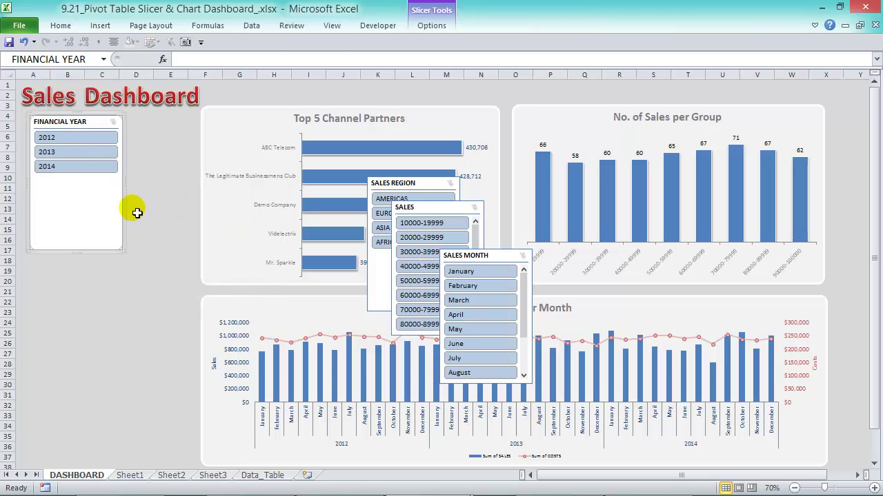
{"action": "left_click", "coordinate": [424, 28]}
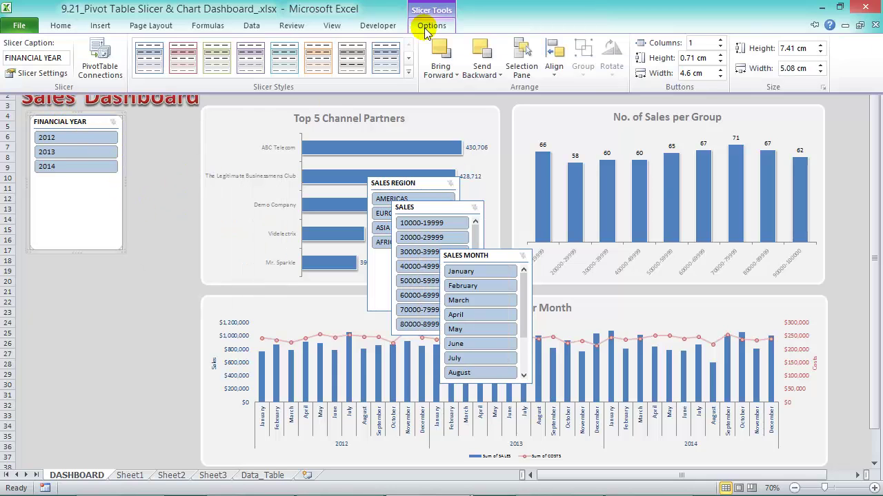
{"action": "left_click", "coordinate": [720, 41]}
{"action": "left_click", "coordinate": [721, 40]}
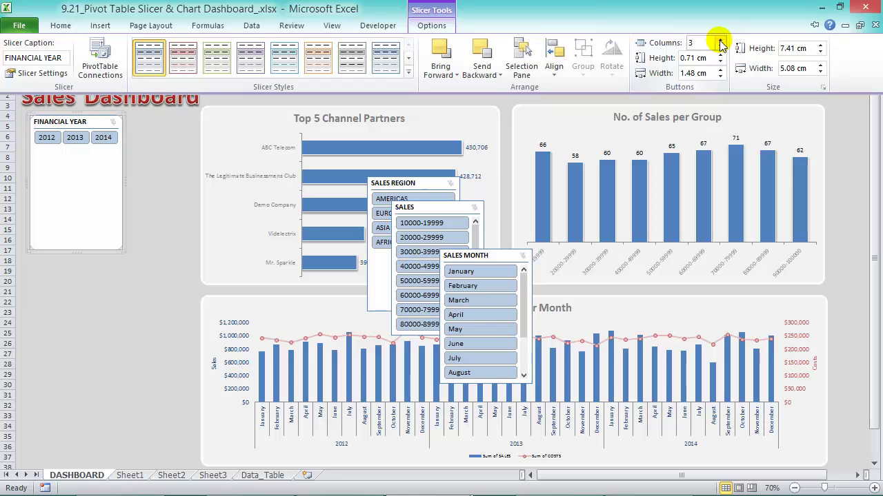
Apply the blue Dark slicer style to the FINANCIAL YEAR slicer and resize it to a single button row about 7.85 cm wide
{"action": "left_click", "coordinate": [408, 72]}
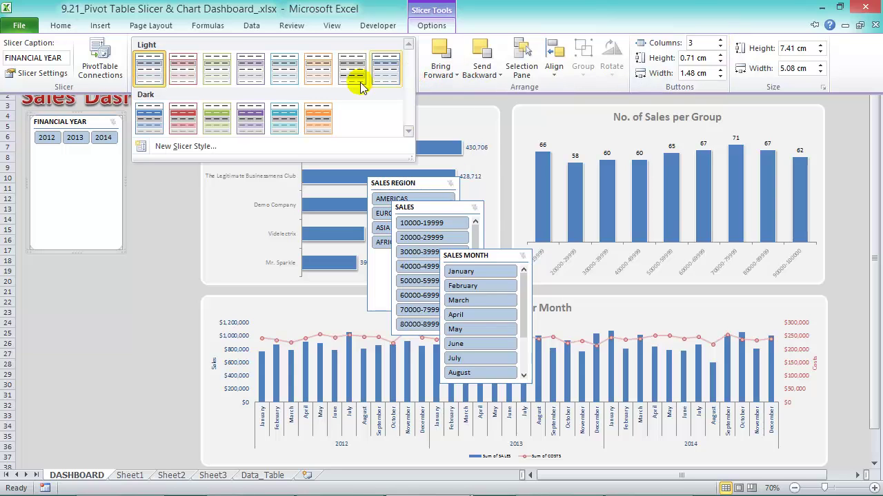
{"action": "left_click", "coordinate": [137, 129]}
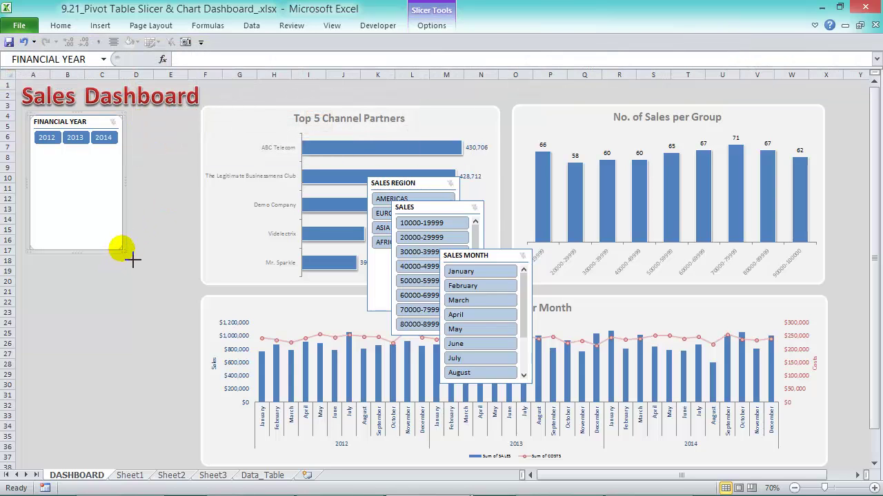
{"action": "left_click_drag", "start_coordinate": [121, 249], "coordinate": [176, 156]}
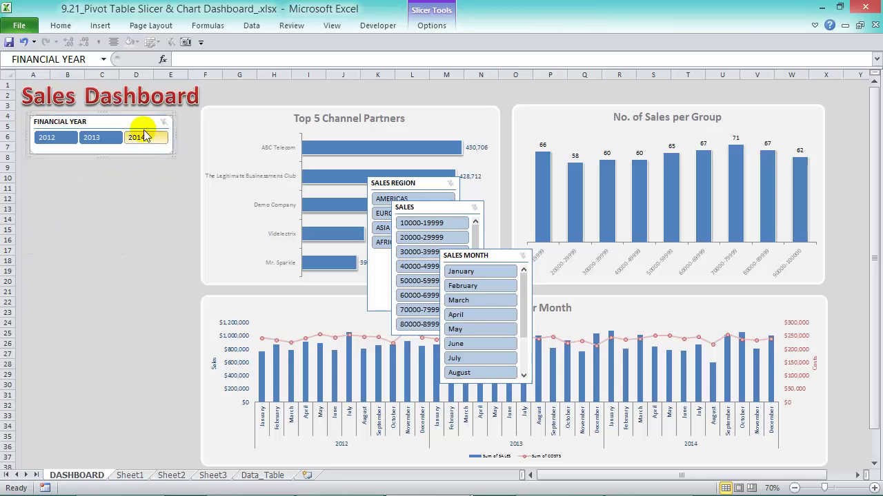
Turn off the header display in the FINANCIAL YEAR slicer's settings
{"action": "right_click", "coordinate": [140, 125]}
{"action": "left_click", "coordinate": [216, 387]}
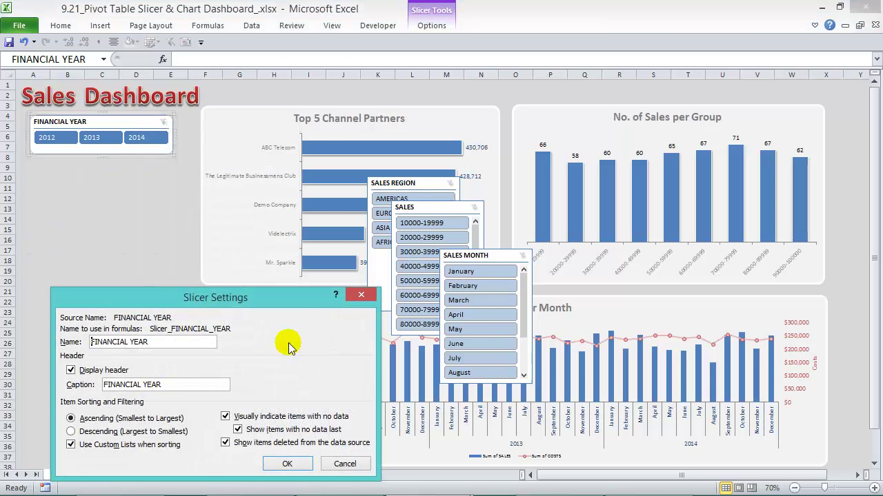
{"action": "left_click", "coordinate": [70, 370]}
{"action": "left_click", "coordinate": [287, 464]}
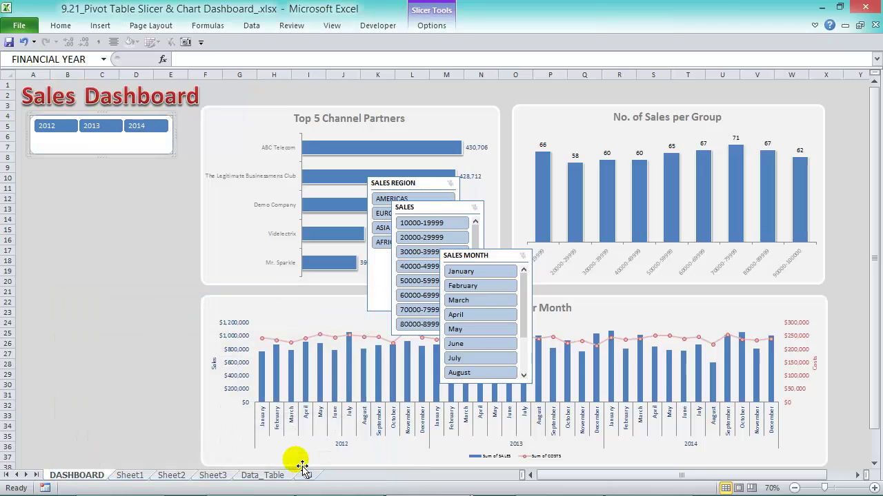
Set the FINANCIAL YEAR slicer's height to 1.9 cm and its button height to 1 cm, and shift it slightly down
{"action": "double_click", "coordinate": [103, 142]}
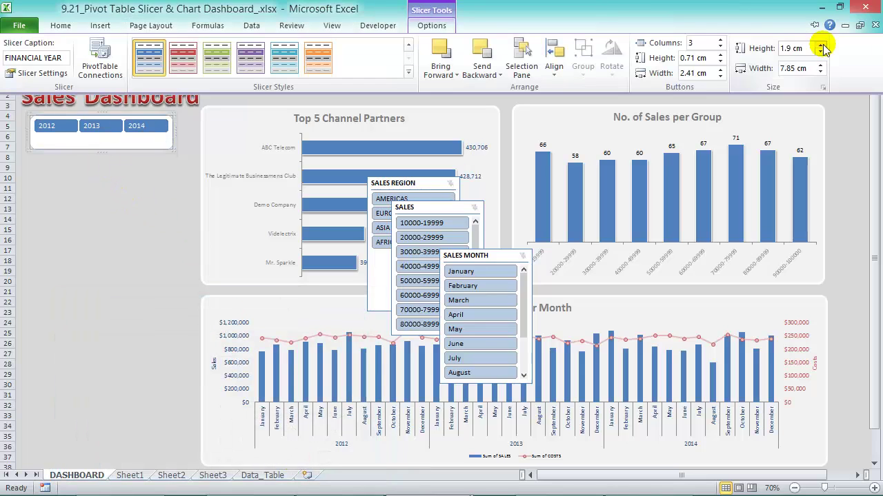
{"action": "left_click", "coordinate": [721, 55]}
{"action": "left_click", "coordinate": [721, 55]}
{"action": "left_click", "coordinate": [721, 55]}
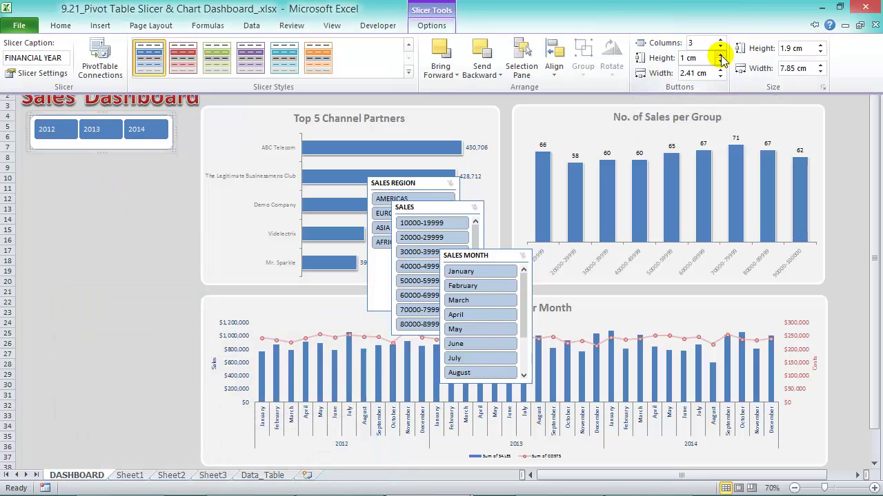
{"action": "left_click", "coordinate": [134, 177]}
{"action": "left_click", "coordinate": [99, 144]}
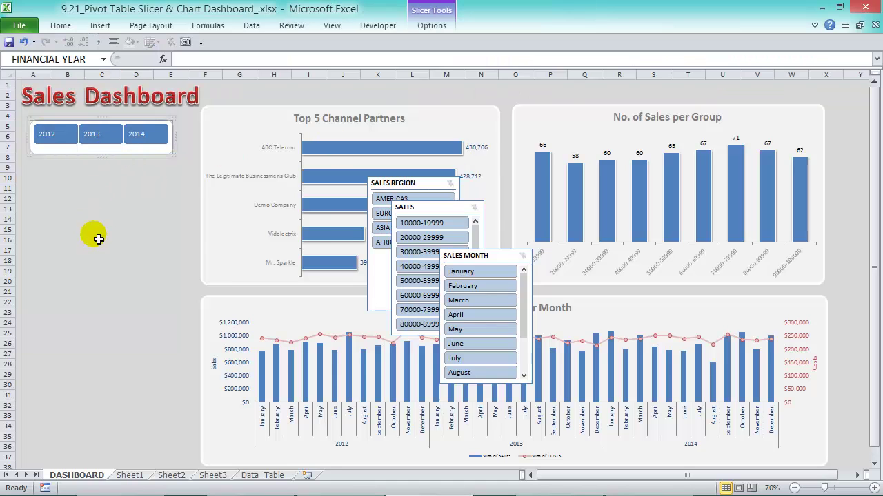
Move the SALES MONTH slicer below the FINANCIAL YEAR slicer and turn off its header display
{"action": "left_click_drag", "start_coordinate": [492, 256], "coordinate": [72, 169]}
{"action": "right_click", "coordinate": [71, 168]}
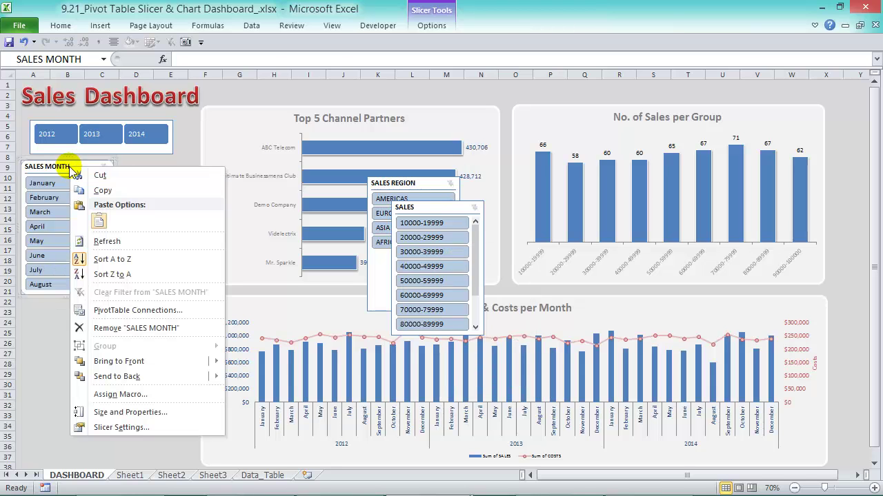
{"action": "left_click", "coordinate": [138, 429]}
{"action": "left_click_drag", "start_coordinate": [94, 314], "coordinate": [206, 230]}
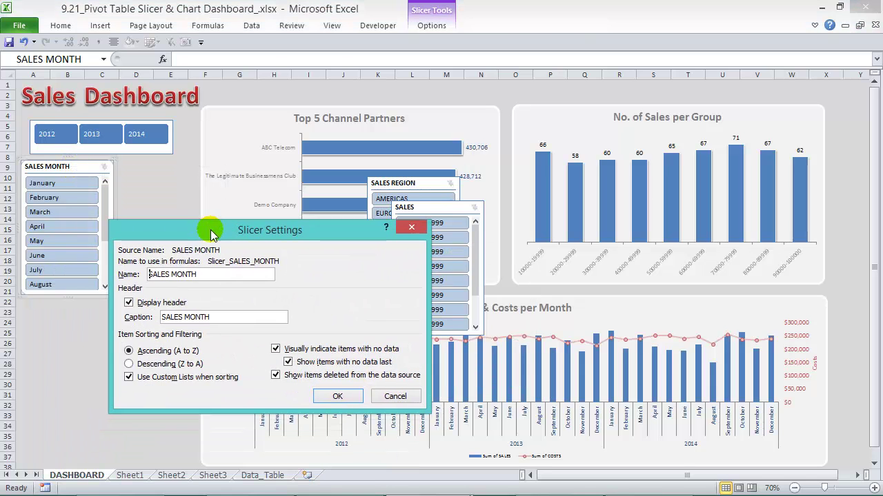
{"action": "left_click", "coordinate": [128, 303]}
{"action": "left_click", "coordinate": [338, 396]}
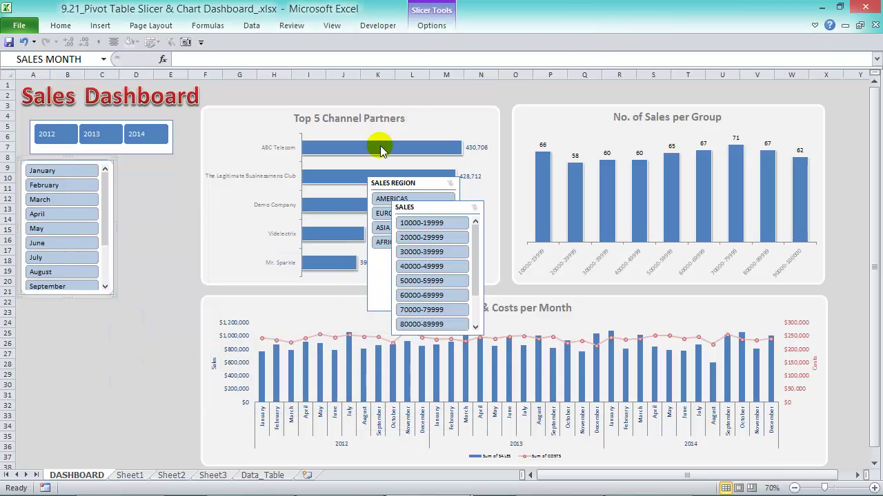
Arrange the SALES MONTH slicer in 3 columns and resize it to about 7.93 cm wide and 4.81 cm high
{"action": "left_click", "coordinate": [430, 22]}
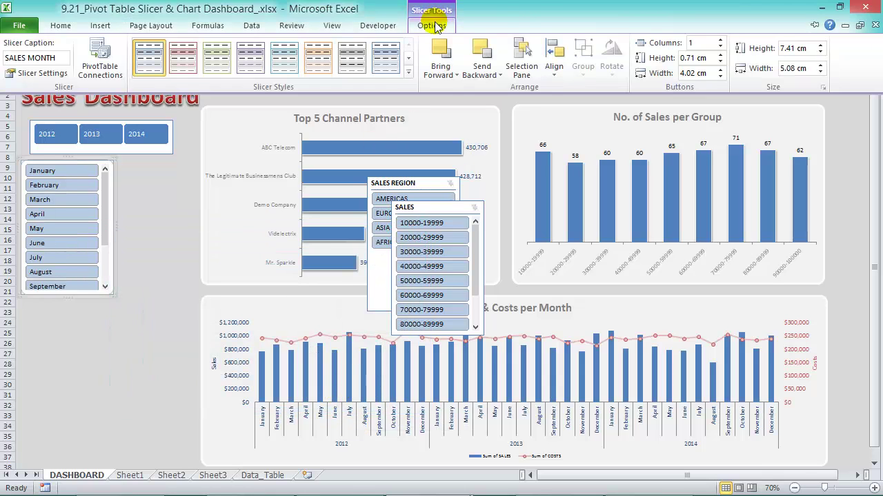
{"action": "left_click", "coordinate": [722, 40]}
{"action": "left_click", "coordinate": [721, 39]}
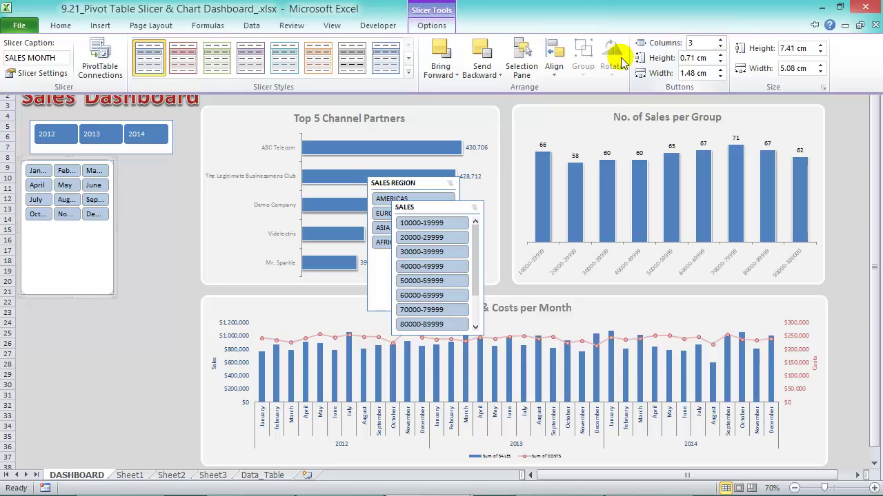
{"action": "left_click", "coordinate": [114, 297]}
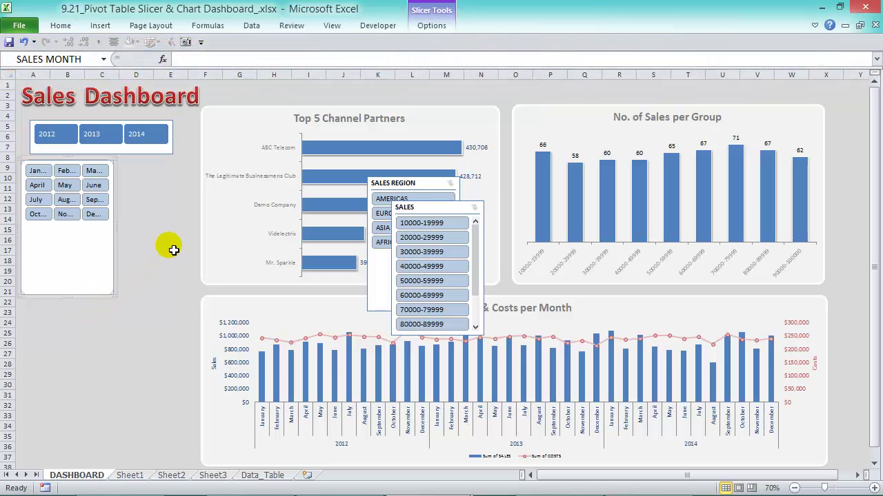
{"action": "left_click_drag", "start_coordinate": [117, 296], "coordinate": [174, 242]}
{"action": "left_click_drag", "start_coordinate": [157, 167], "coordinate": [158, 167]}
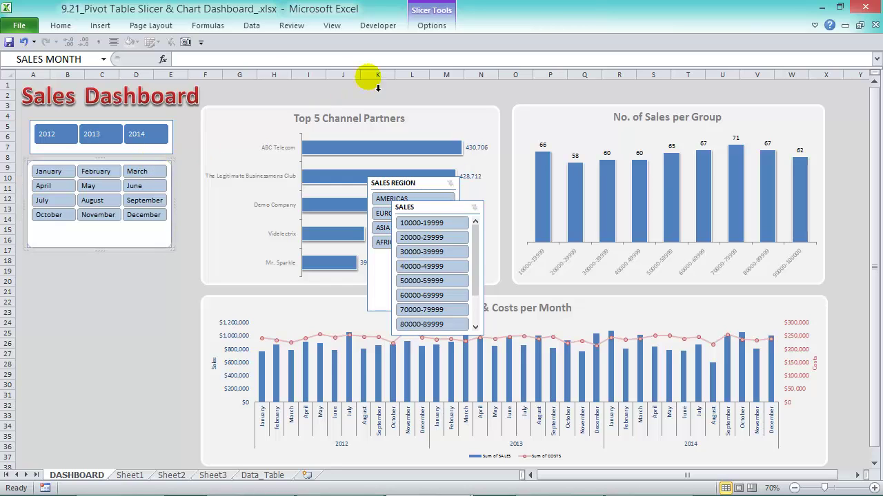
Set the SALES MONTH slicer's button height to 1 cm and apply the blue Dark slicer style
{"action": "left_click", "coordinate": [431, 26]}
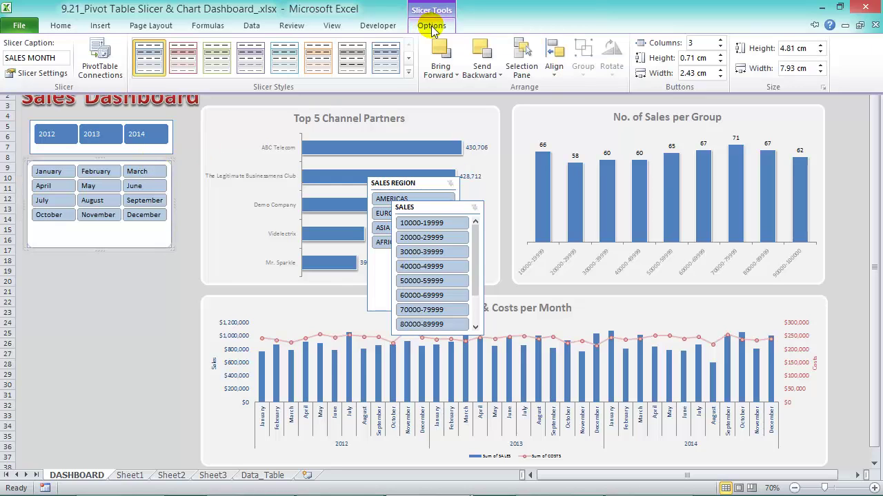
{"action": "left_click", "coordinate": [720, 53]}
{"action": "left_click", "coordinate": [720, 53]}
{"action": "left_click", "coordinate": [720, 53]}
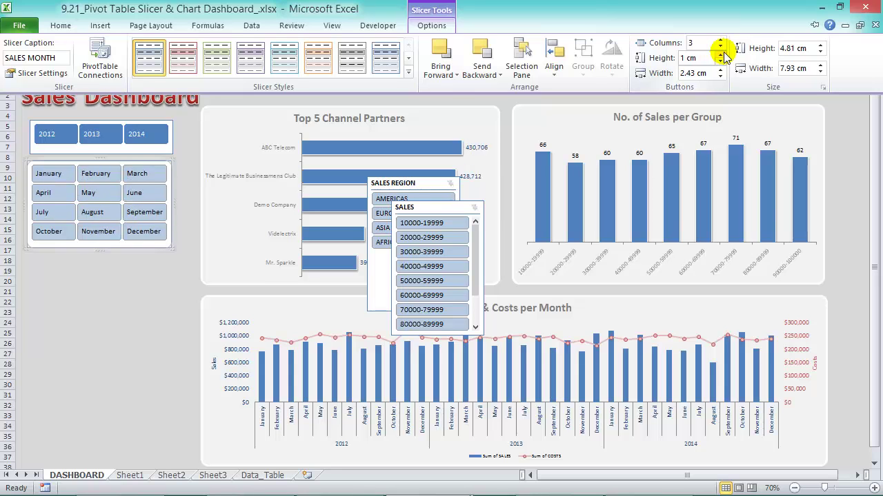
{"action": "left_click", "coordinate": [408, 72]}
{"action": "left_click", "coordinate": [147, 119]}
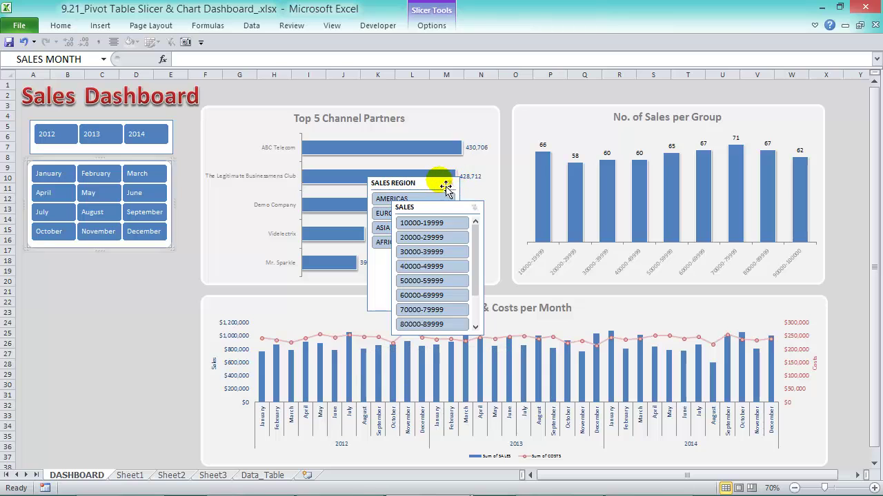
Move the SALES REGION slicer below the SALES MONTH slicer and turn off its header display
{"action": "left_click_drag", "start_coordinate": [446, 188], "coordinate": [97, 261]}
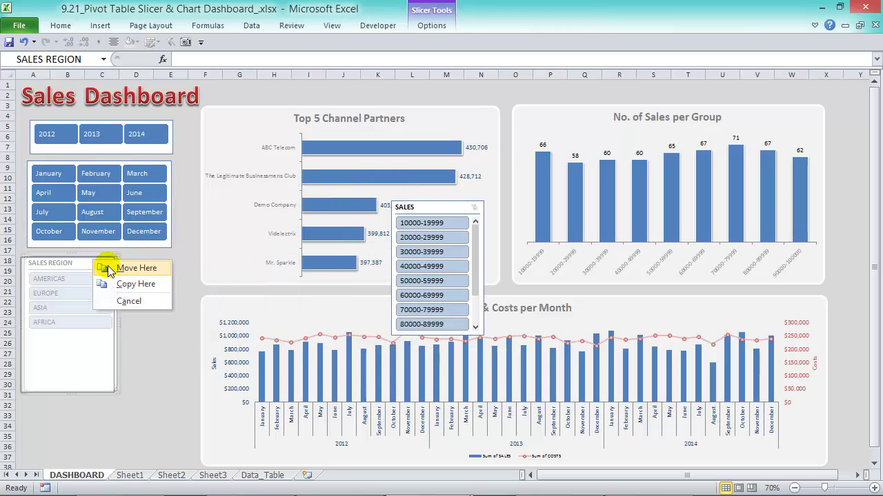
{"action": "left_click", "coordinate": [108, 269]}
{"action": "right_click", "coordinate": [89, 262]}
{"action": "left_click", "coordinate": [207, 486]}
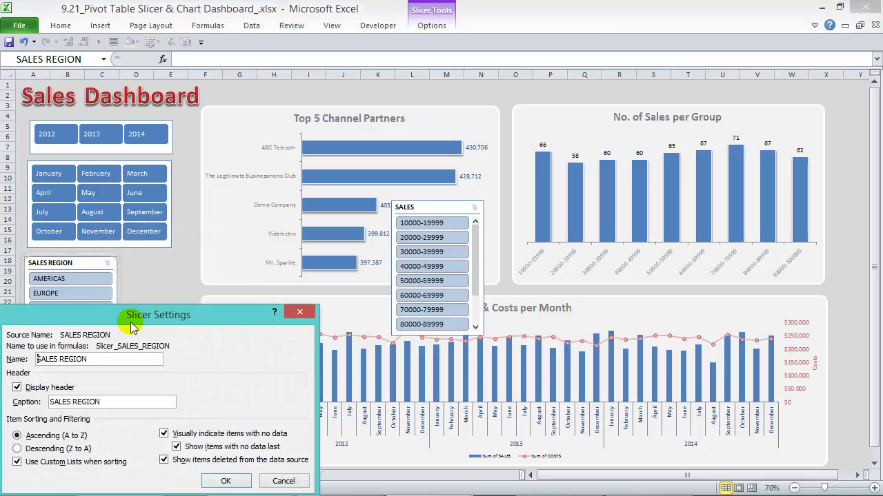
{"action": "left_click_drag", "start_coordinate": [131, 325], "coordinate": [251, 224]}
{"action": "left_click", "coordinate": [136, 287]}
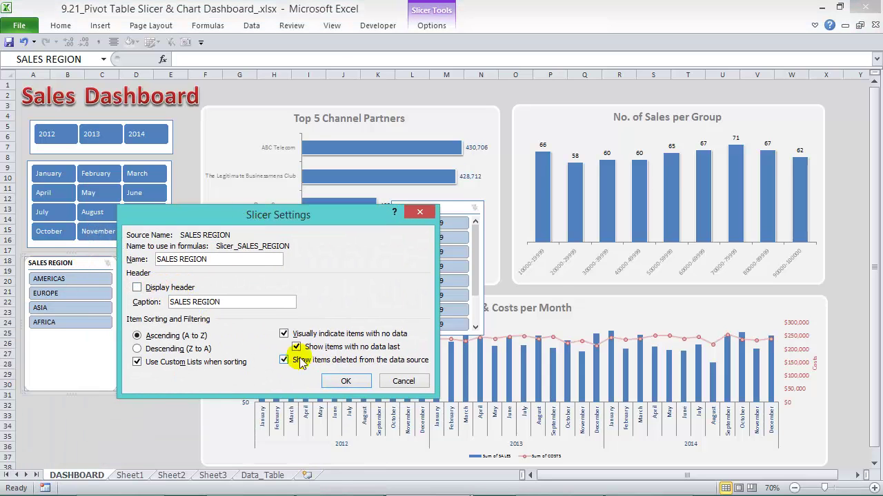
{"action": "left_click", "coordinate": [346, 382]}
Arrange the SALES REGION slicer in 2 columns and resize it to about 8.04 cm wide and 3.53 cm high
{"action": "left_click", "coordinate": [431, 25]}
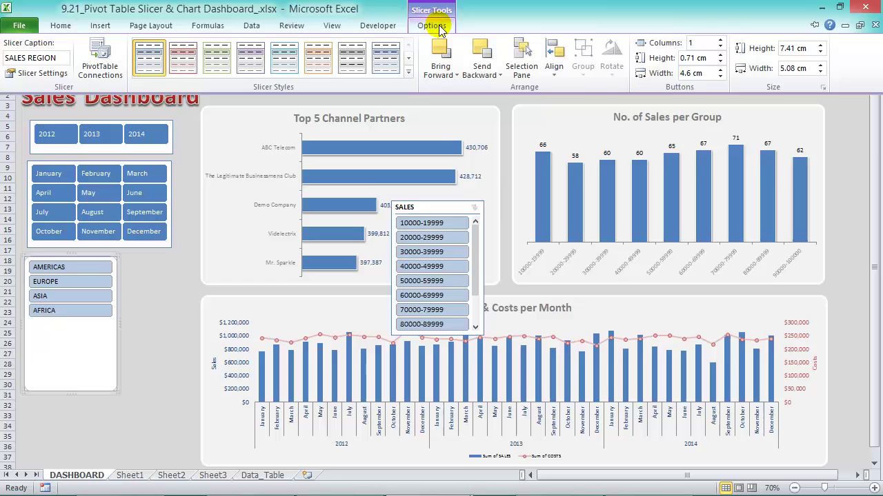
{"action": "left_click", "coordinate": [719, 39]}
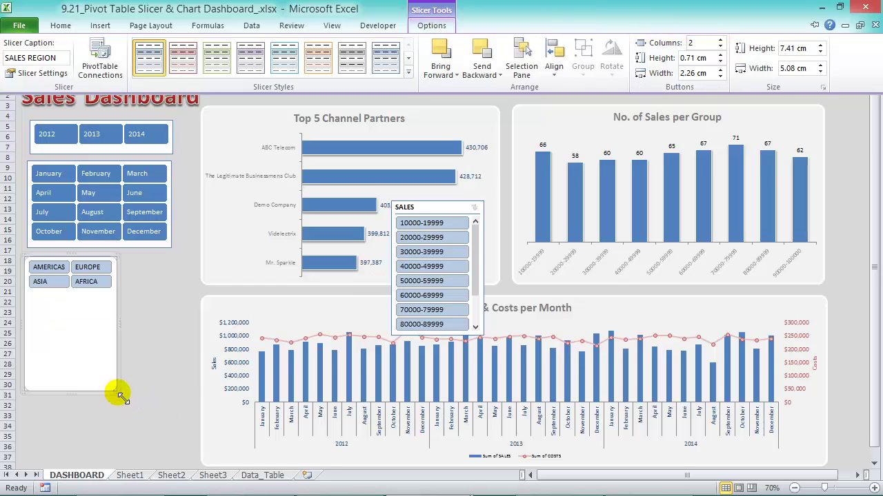
{"action": "key", "text": "ctrl+F1"}
{"action": "left_click_drag", "start_coordinate": [119, 398], "coordinate": [172, 324]}
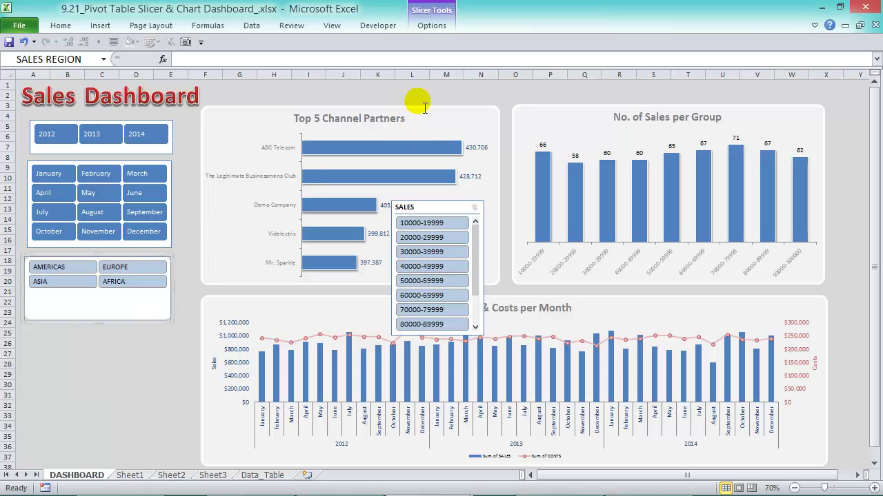
Give the SALES REGION slicer 1 cm high buttons in the aqua Dark style, and shorten it to fit its two button rows
{"action": "left_click", "coordinate": [434, 26]}
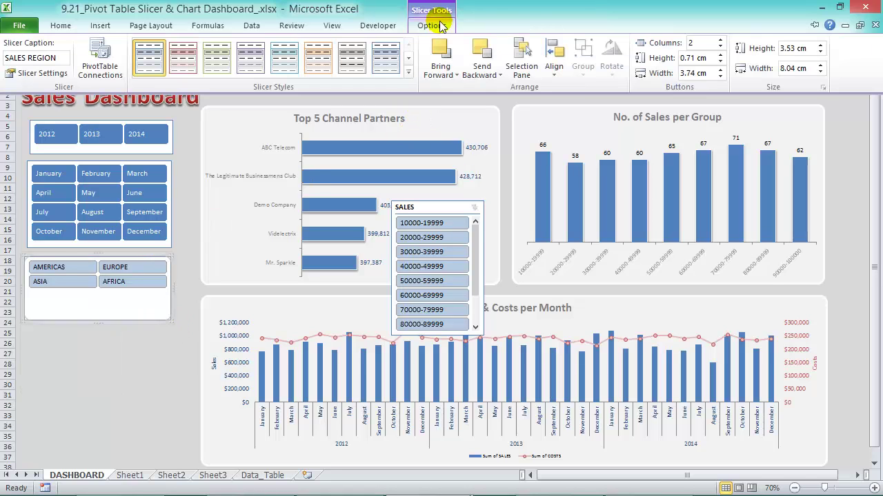
{"action": "left_click", "coordinate": [720, 54]}
{"action": "left_click", "coordinate": [721, 54]}
{"action": "left_click", "coordinate": [721, 54]}
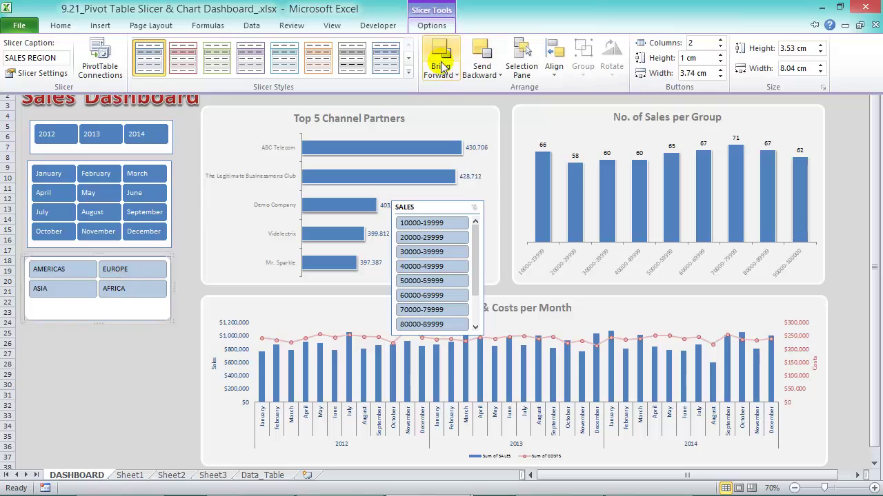
{"action": "left_click", "coordinate": [408, 72]}
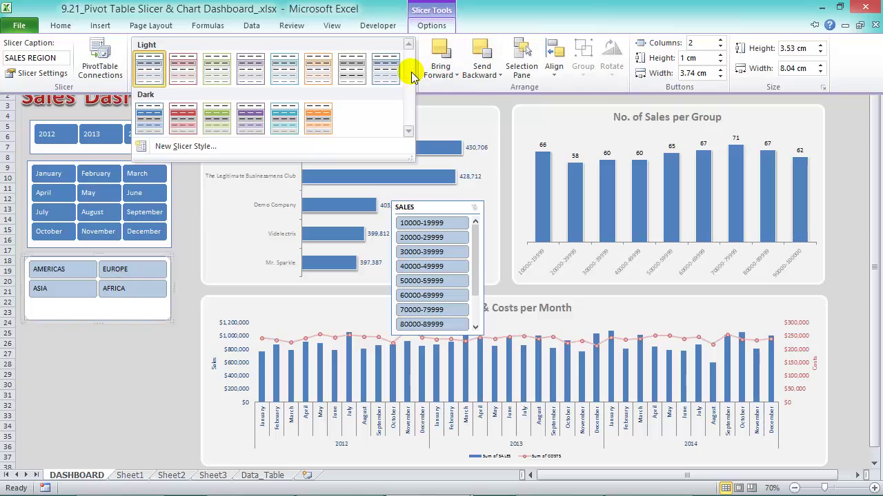
{"action": "left_click", "coordinate": [282, 118]}
{"action": "left_click_drag", "start_coordinate": [100, 321], "coordinate": [112, 308]}
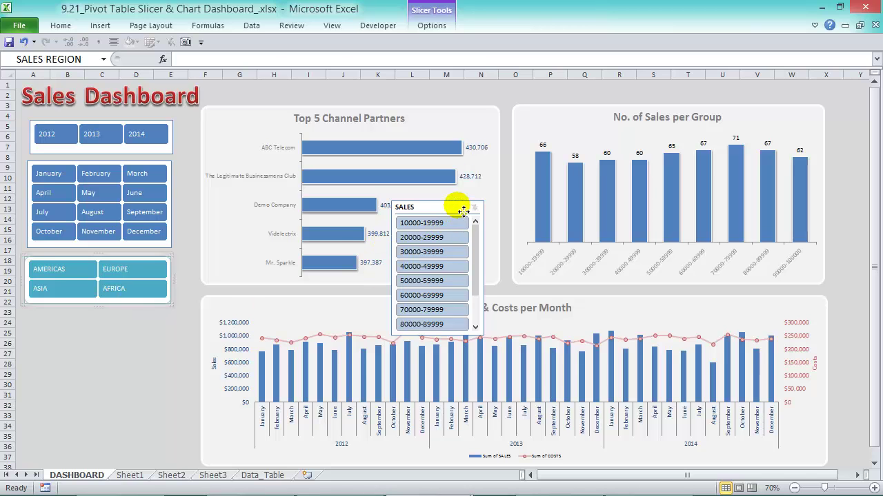
Move the SALES slicer below the SALES REGION slicer and turn off its header display
{"action": "left_click_drag", "start_coordinate": [462, 209], "coordinate": [119, 322]}
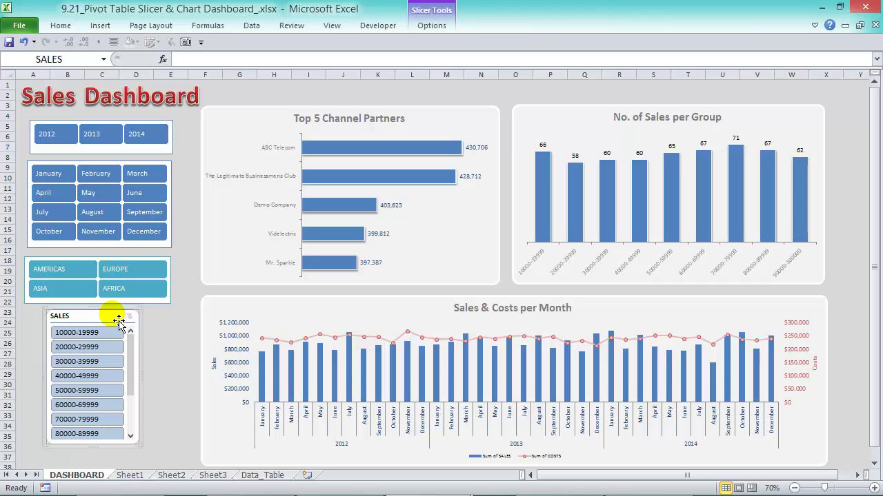
{"action": "right_click", "coordinate": [119, 323]}
{"action": "left_click", "coordinate": [245, 306]}
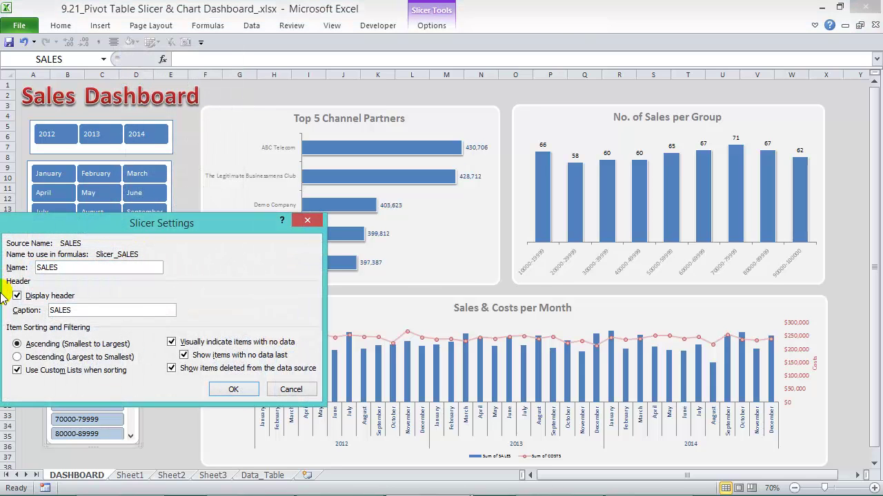
{"action": "left_click", "coordinate": [16, 295]}
{"action": "left_click", "coordinate": [232, 388]}
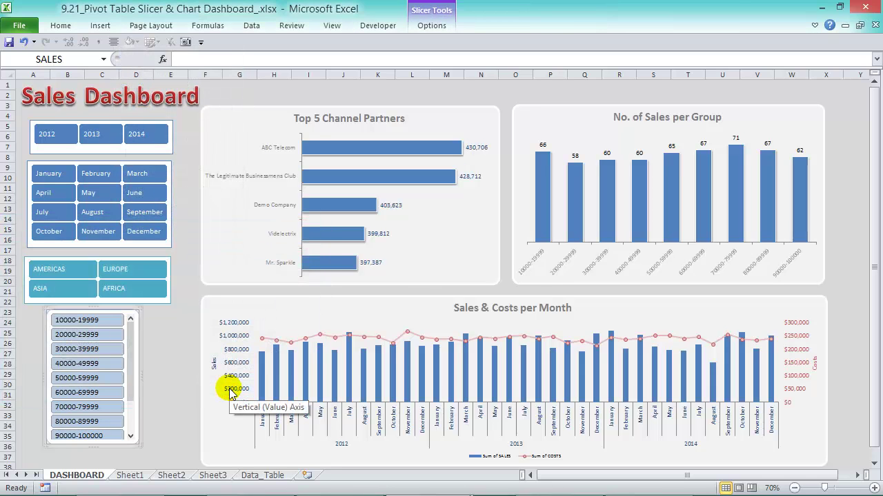
Arrange the SALES slicer in 3 columns, resize it to about 8.12 by 4.81 cm, and line it up beneath the SALES REGION slicer
{"action": "left_click", "coordinate": [432, 25]}
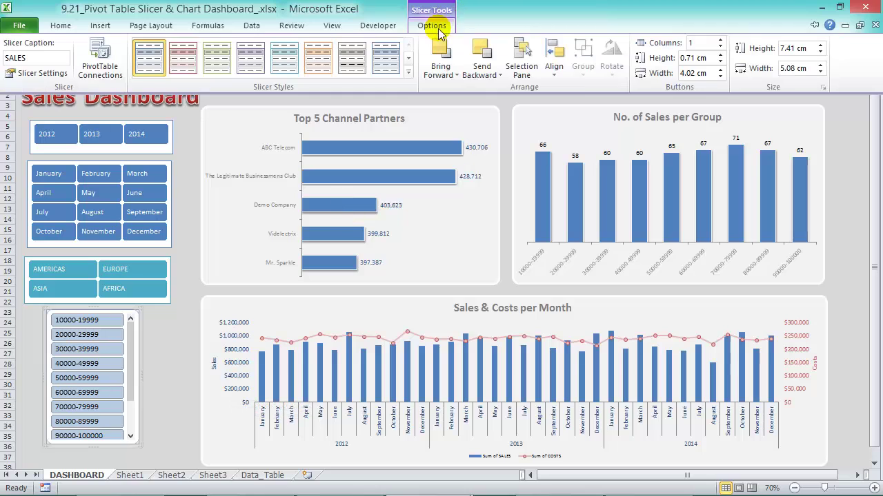
{"action": "left_click", "coordinate": [721, 40]}
{"action": "left_click", "coordinate": [720, 40]}
{"action": "left_click", "coordinate": [720, 40]}
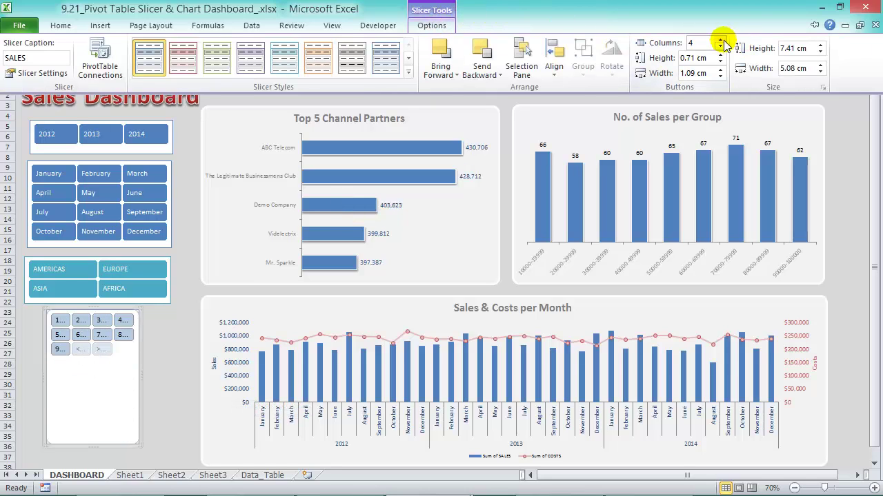
{"action": "key", "text": "ctrl+F1"}
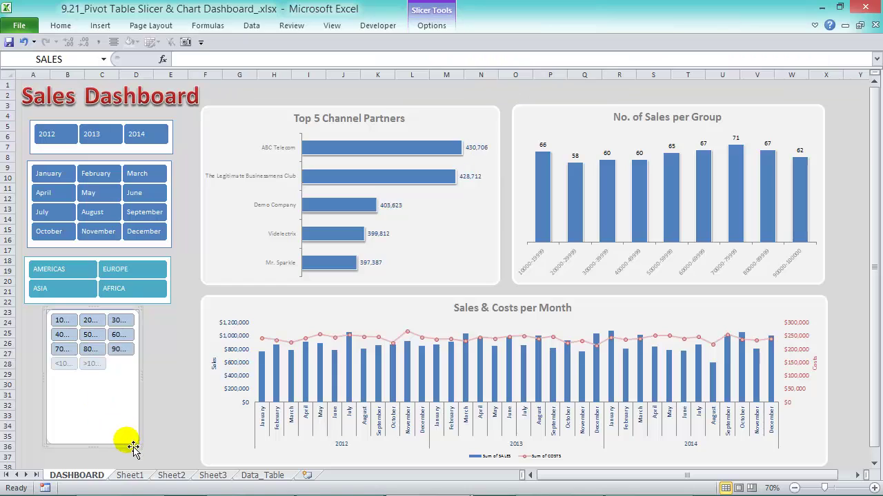
{"action": "left_click_drag", "start_coordinate": [134, 443], "coordinate": [204, 407]}
{"action": "left_click_drag", "start_coordinate": [177, 311], "coordinate": [156, 313]}
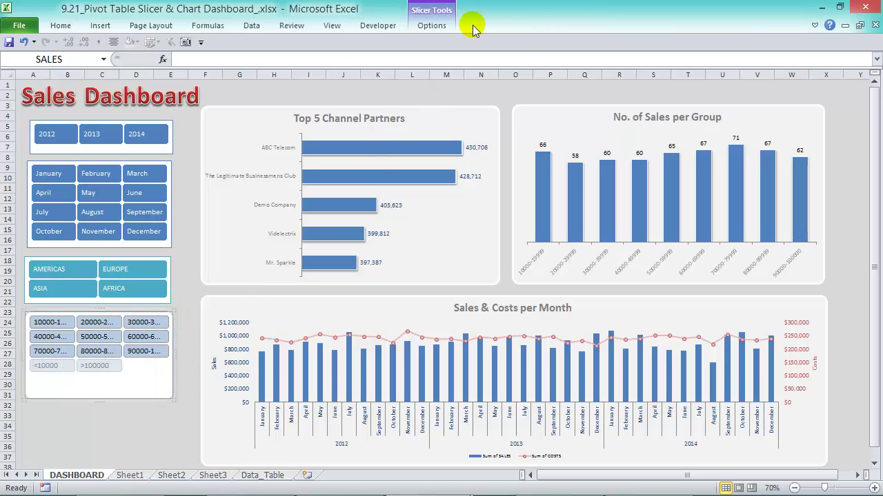
Change the SALES slicer to 2 columns of 1 cm high buttons and extend its height to about 7.12 cm
{"action": "left_click", "coordinate": [441, 26]}
{"action": "left_click", "coordinate": [721, 56]}
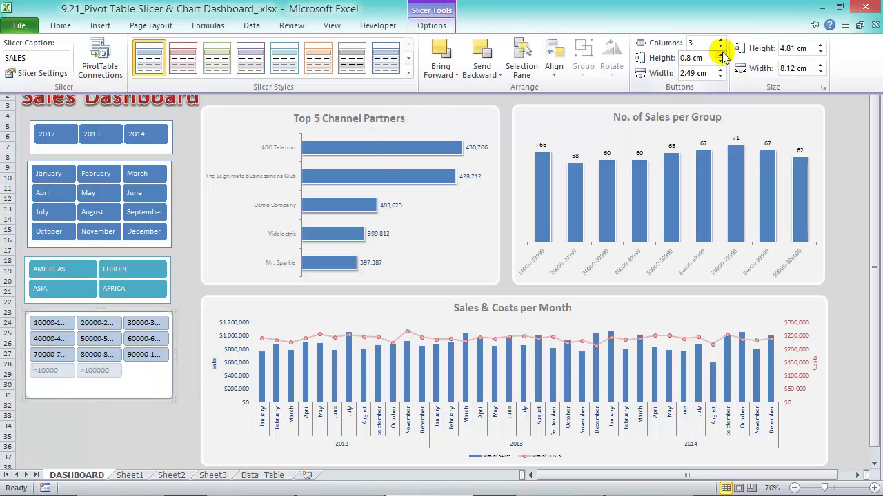
{"action": "left_click", "coordinate": [720, 55]}
{"action": "left_click", "coordinate": [719, 46]}
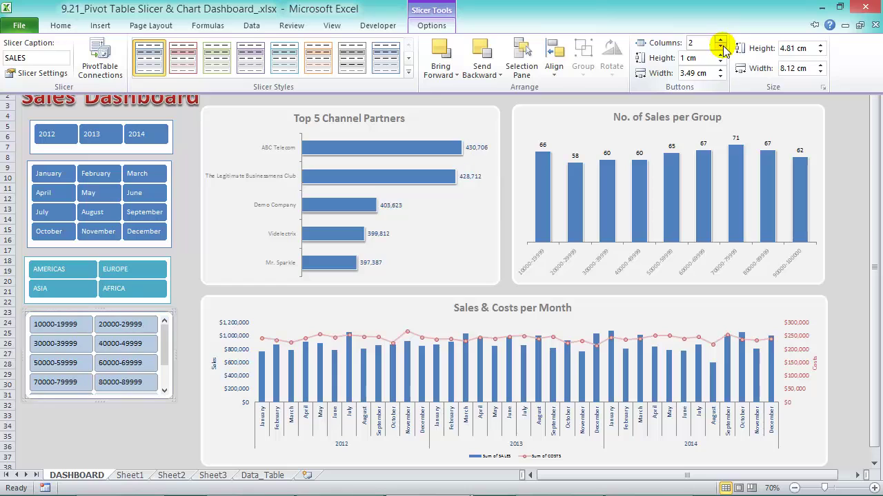
{"action": "left_click", "coordinate": [105, 407]}
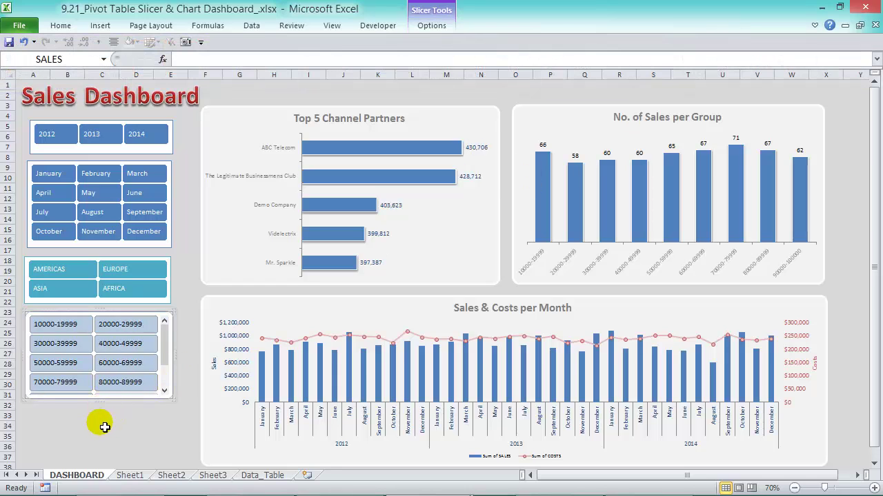
{"action": "left_click_drag", "start_coordinate": [98, 404], "coordinate": [97, 445]}
Apply the red Dark slicer style to the SALES slicer
{"action": "left_click", "coordinate": [432, 25]}
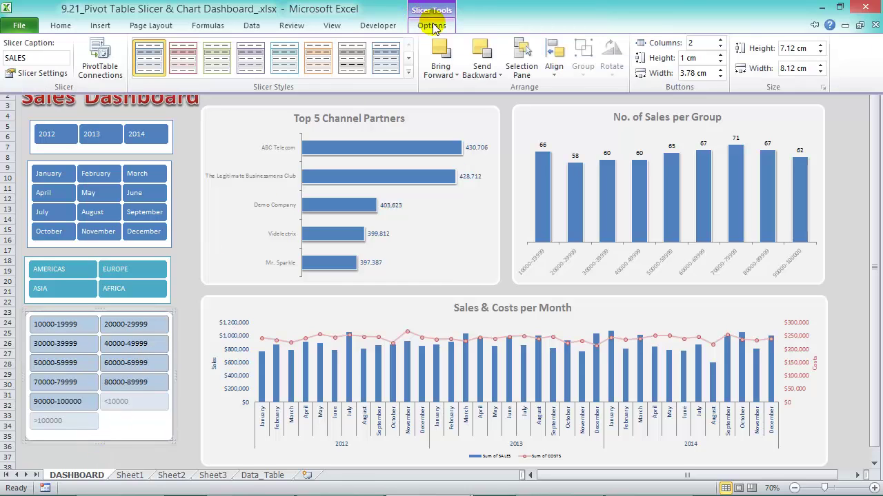
{"action": "left_click", "coordinate": [189, 60]}
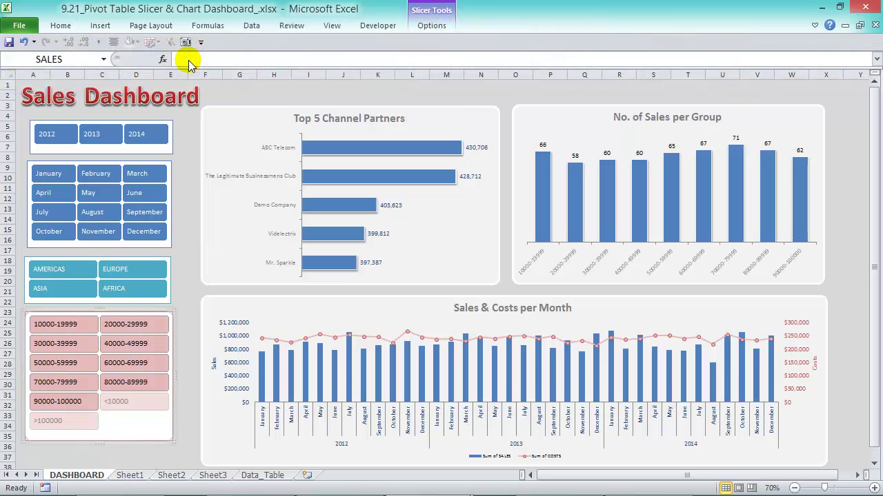
{"action": "left_click", "coordinate": [423, 28]}
{"action": "left_click", "coordinate": [408, 71]}
{"action": "left_click", "coordinate": [203, 114]}
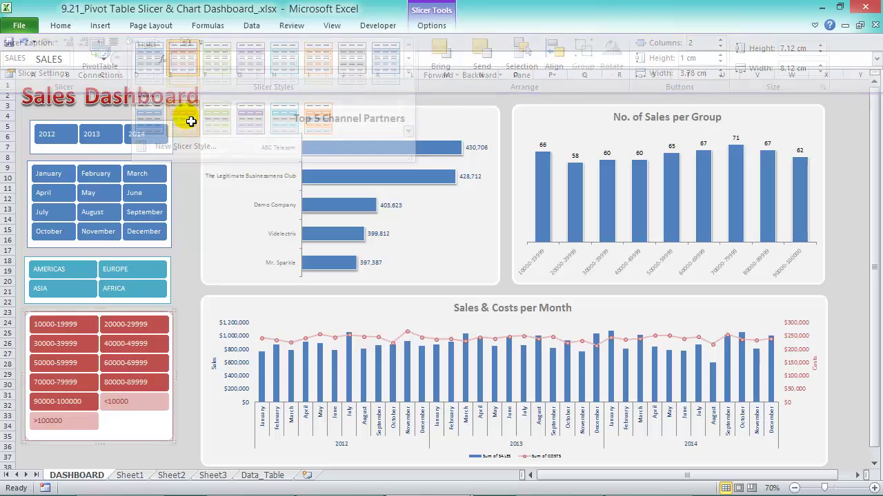
Select the year, month, region and sales slicers together and align them on their centers
{"action": "left_click", "coordinate": [133, 153]}
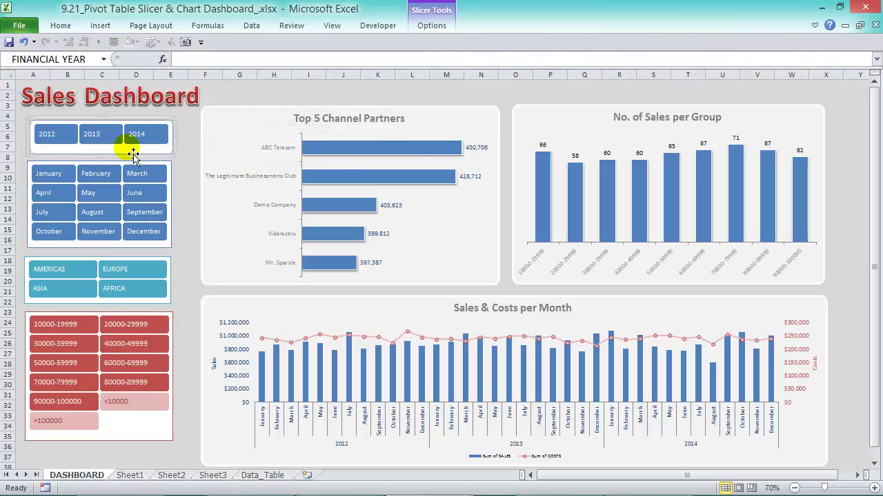
{"action": "left_click", "coordinate": [136, 247], "text": "ctrl"}
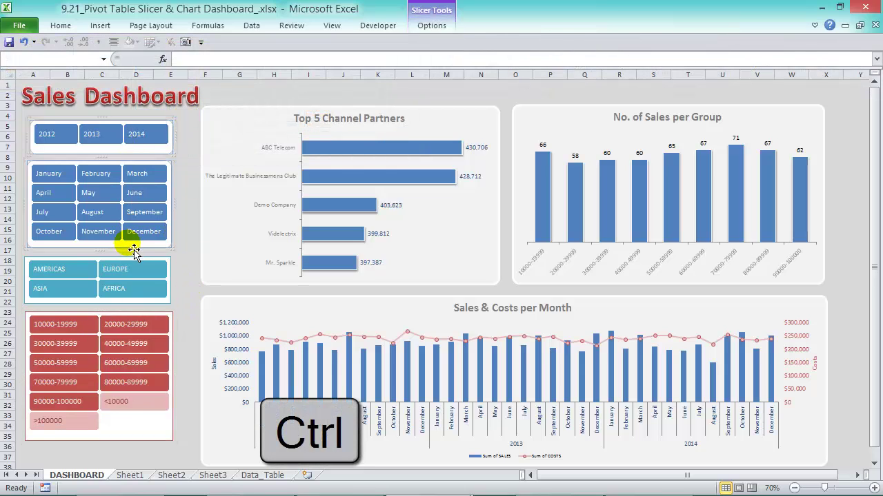
{"action": "left_click", "coordinate": [156, 260], "text": "ctrl"}
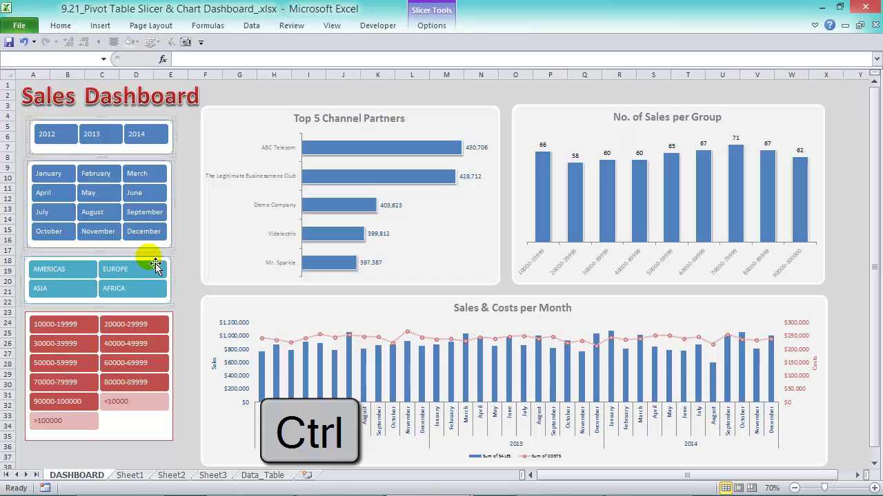
{"action": "left_click", "coordinate": [144, 321], "text": "ctrl"}
{"action": "left_click", "coordinate": [433, 25]}
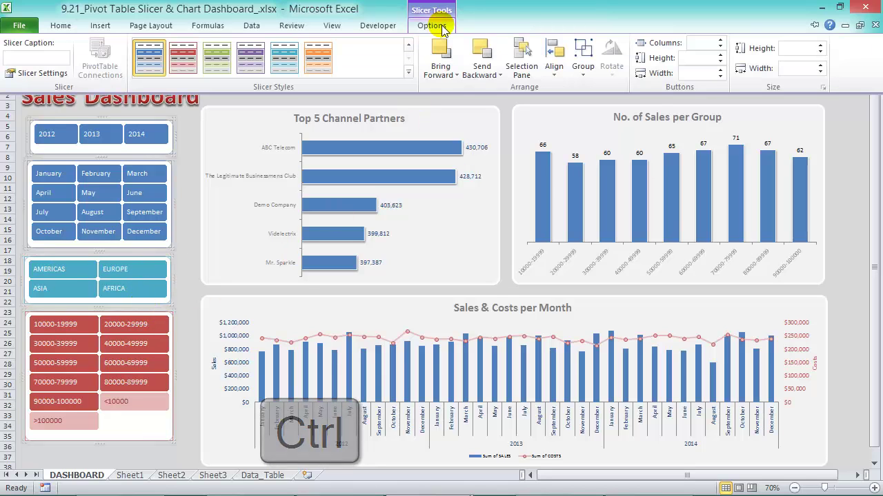
{"action": "left_click", "coordinate": [552, 76]}
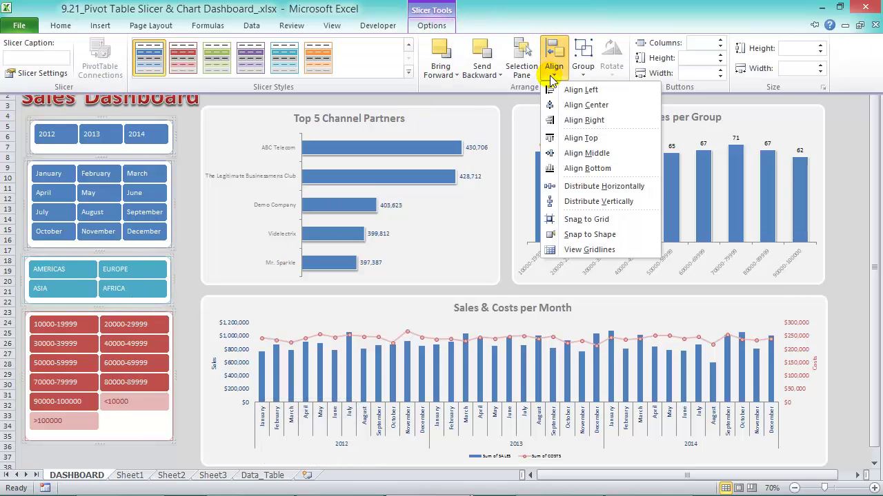
{"action": "left_click", "coordinate": [584, 105]}
{"action": "left_click", "coordinate": [193, 192]}
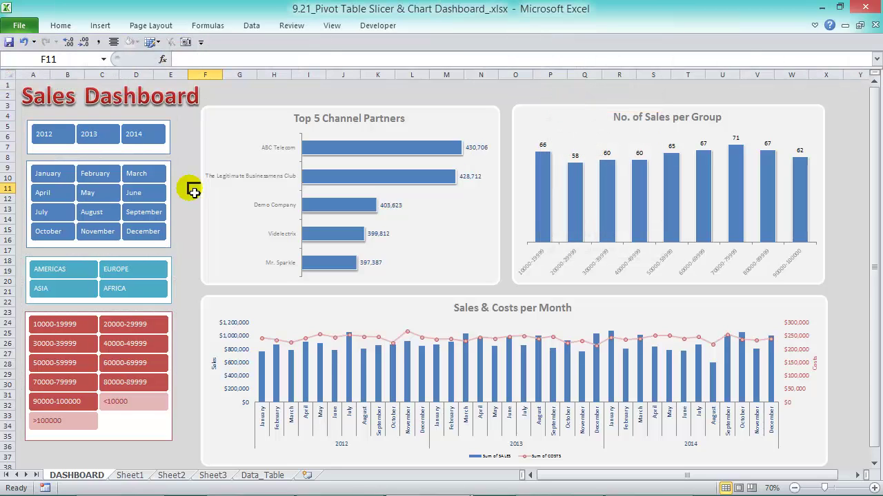
Filter the FINANCIAL YEAR slicer by 2012, 2013 and finally 2014 to check which charts respond
{"action": "left_click", "coordinate": [55, 135]}
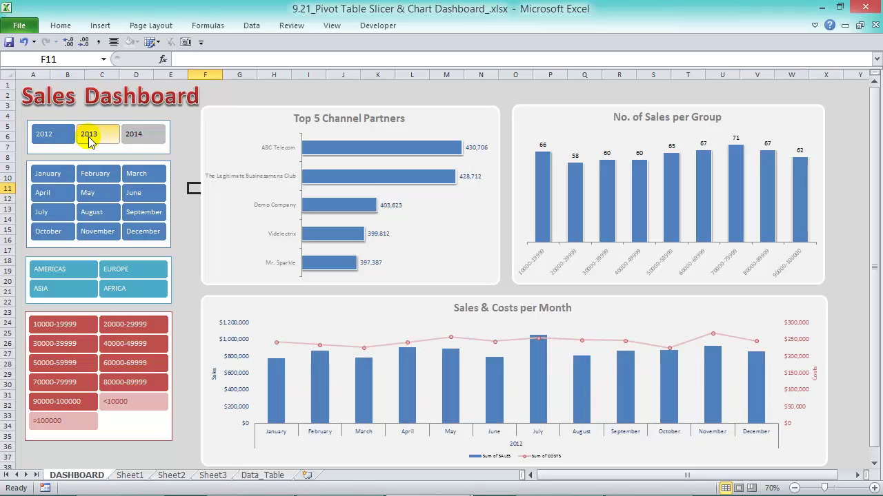
{"action": "left_click", "coordinate": [89, 137]}
{"action": "left_click", "coordinate": [131, 138]}
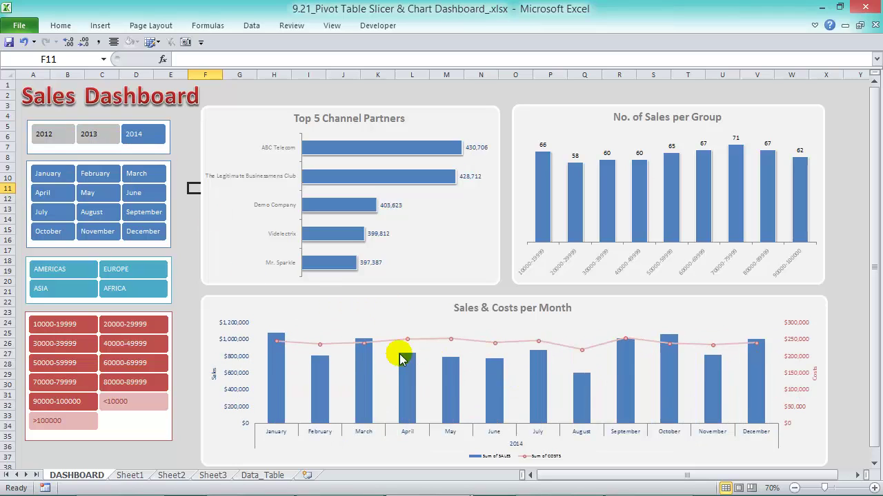
{"action": "mouse_move", "coordinate": [451, 368]}
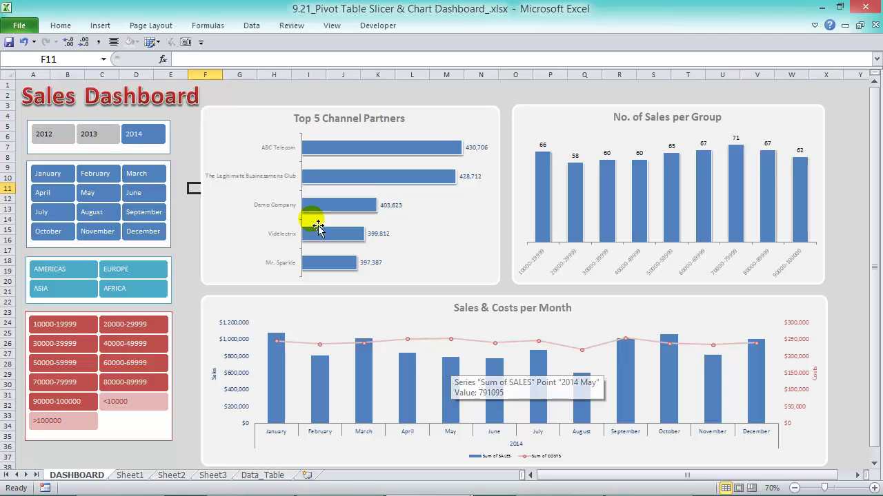
Connect the FINANCIAL YEAR slicer to PivotTable2 and PivotTable3 as well
{"action": "right_click", "coordinate": [140, 145]}
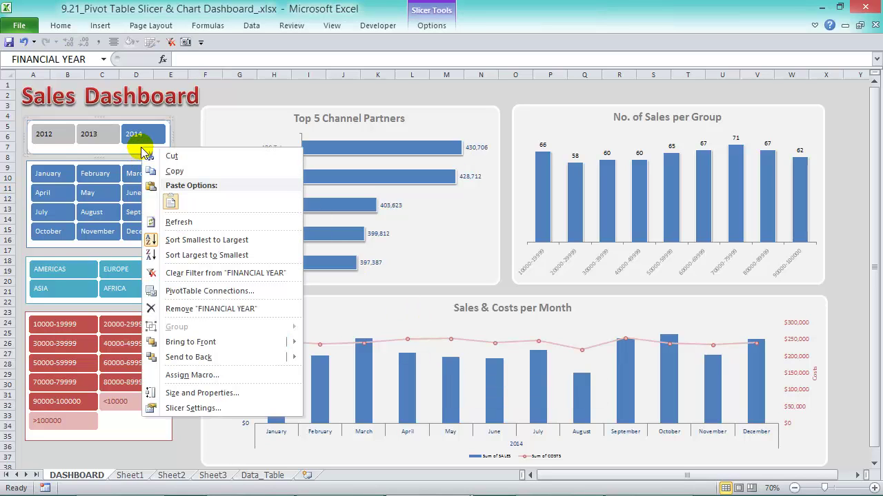
{"action": "left_click", "coordinate": [253, 290]}
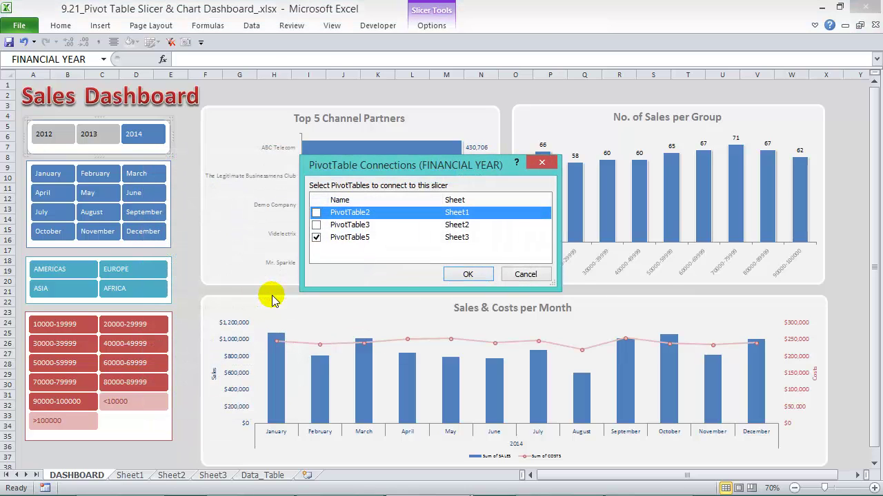
{"action": "left_click", "coordinate": [316, 226]}
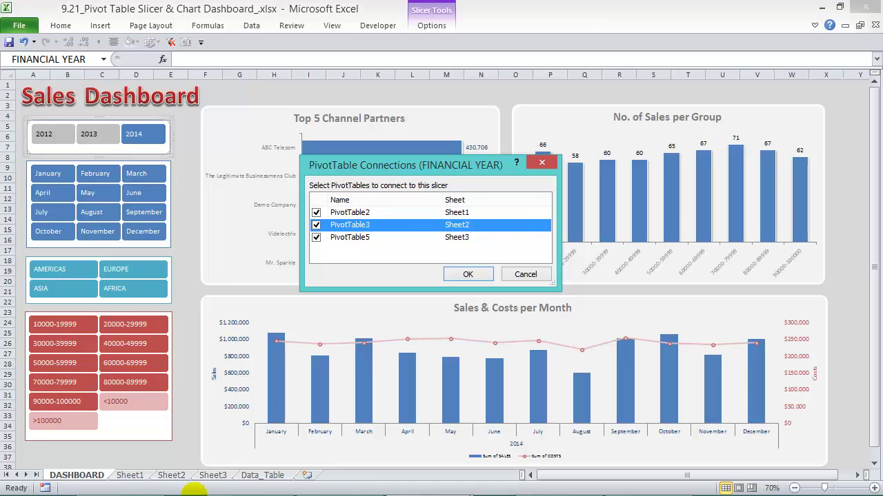
{"action": "left_click", "coordinate": [467, 274]}
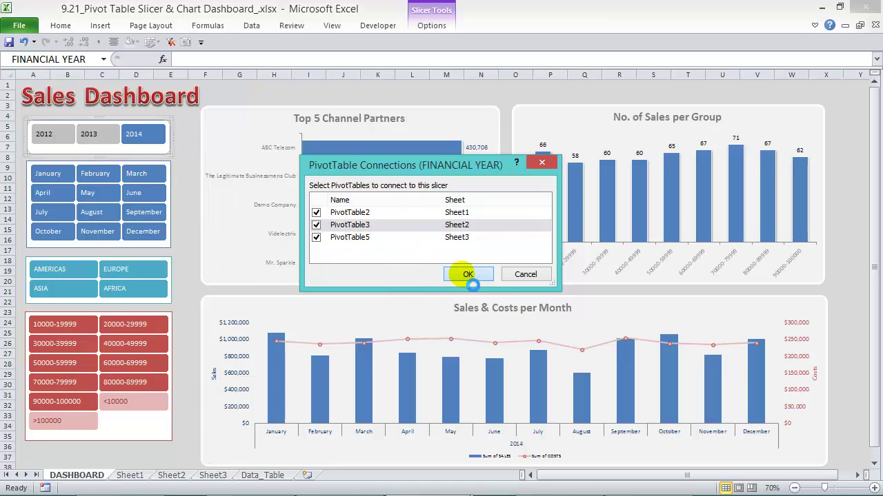
Add PivotTable2 and PivotTable3 to the SALES MONTH slicer's PivotTable connections
{"action": "right_click", "coordinate": [160, 175]}
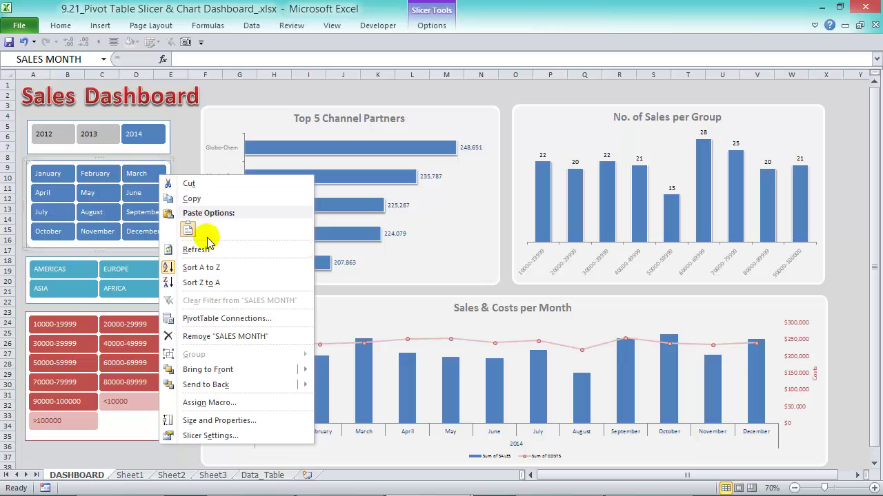
{"action": "left_click", "coordinate": [227, 317]}
{"action": "left_click", "coordinate": [316, 212]}
{"action": "left_click", "coordinate": [316, 225]}
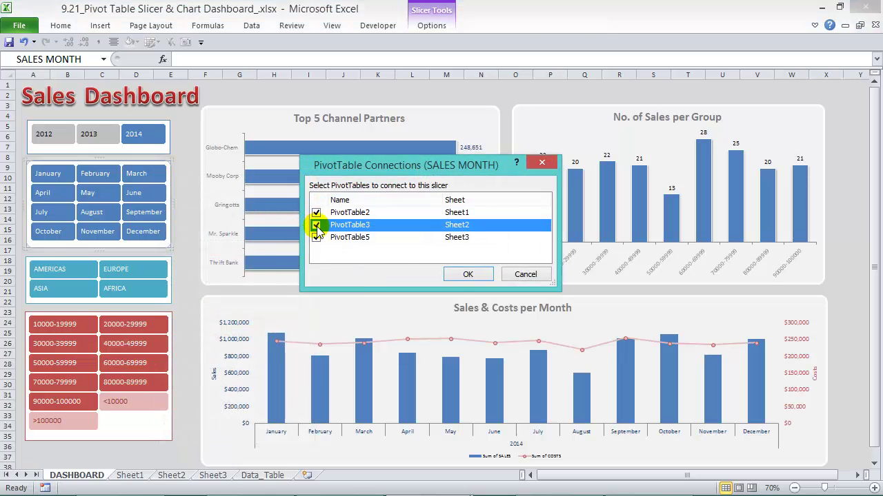
{"action": "left_click", "coordinate": [467, 274]}
Add PivotTable2 and PivotTable3 to the SALES REGION slicer's PivotTable connections
{"action": "left_click", "coordinate": [158, 274]}
{"action": "right_click", "coordinate": [156, 275]}
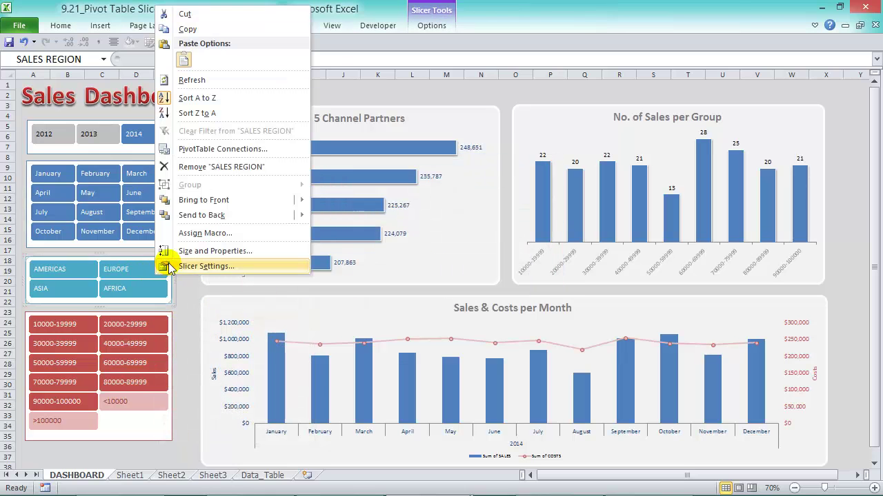
{"action": "left_click", "coordinate": [223, 149]}
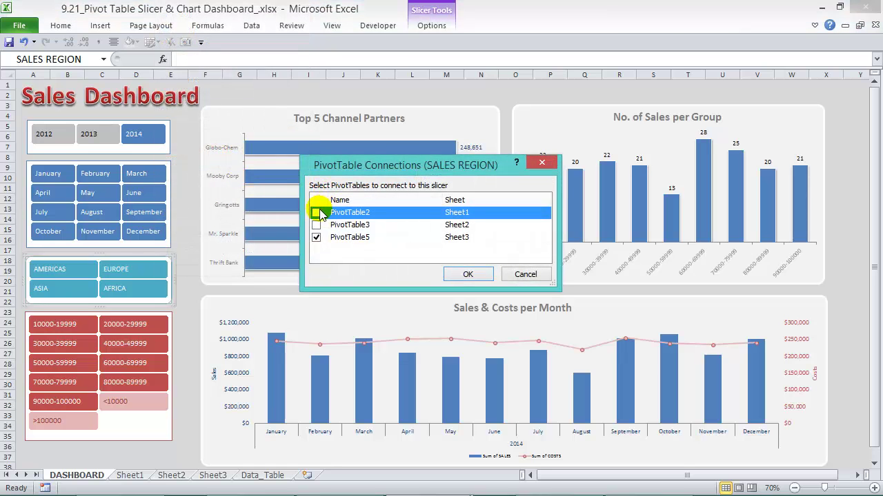
{"action": "left_click", "coordinate": [315, 213]}
{"action": "left_click", "coordinate": [316, 224]}
{"action": "left_click", "coordinate": [468, 274]}
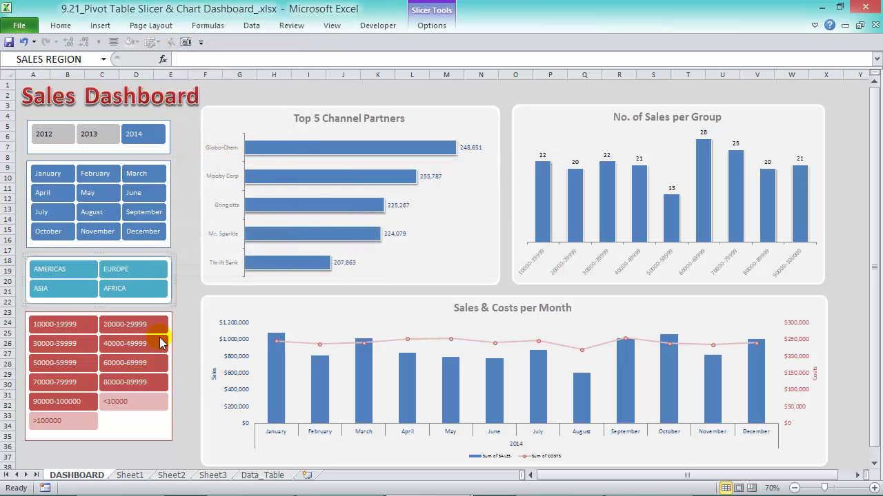
Connect the SALES slicer to PivotTable2 and PivotTable3 too, leaving no slicer selected
{"action": "right_click", "coordinate": [143, 345]}
{"action": "left_click", "coordinate": [228, 215]}
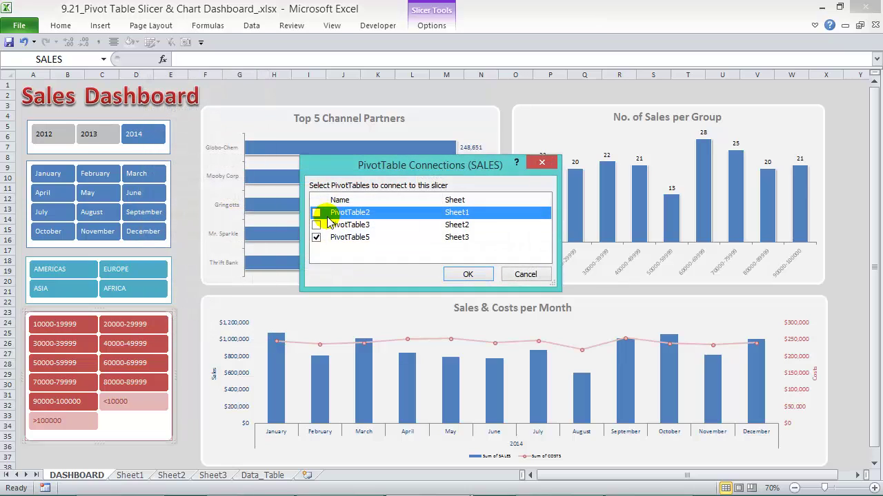
{"action": "left_click", "coordinate": [316, 213]}
{"action": "left_click", "coordinate": [316, 225]}
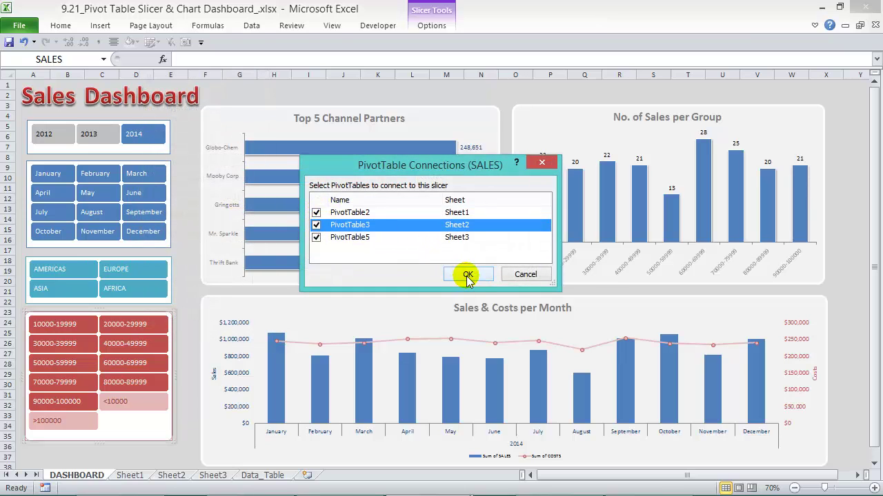
{"action": "left_click", "coordinate": [467, 274]}
{"action": "left_click", "coordinate": [194, 136]}
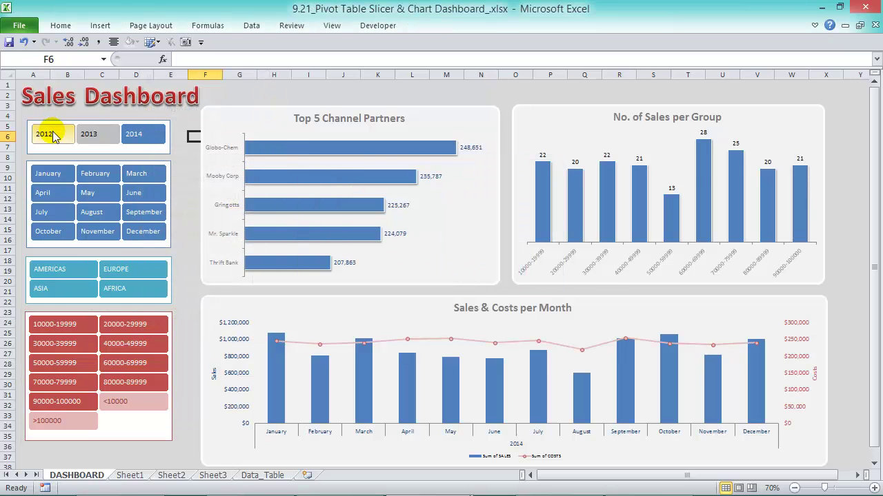
Test the connected charts by filtering the year slicer to 2012, 2013 and back to 2014
{"action": "left_click", "coordinate": [56, 136]}
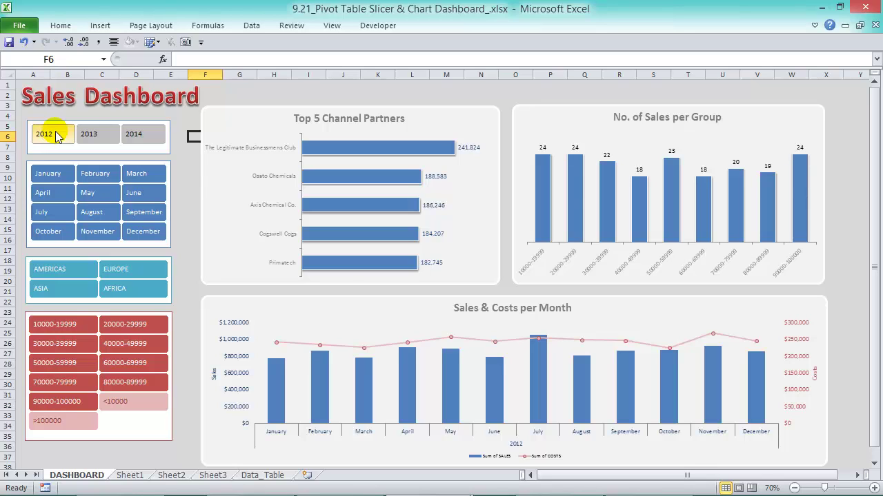
{"action": "left_click", "coordinate": [99, 136]}
{"action": "left_click", "coordinate": [135, 138]}
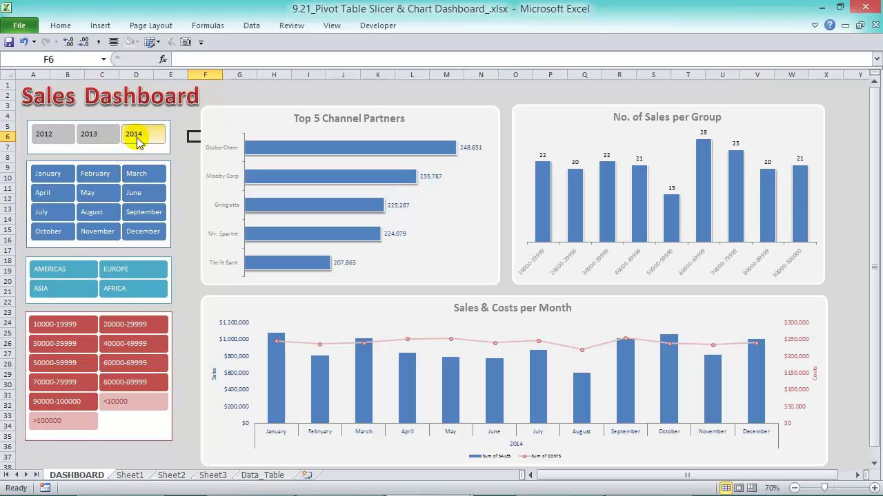
Test the month slicer with January, February and March, finishing with all months from January to December selected
{"action": "left_click", "coordinate": [53, 174]}
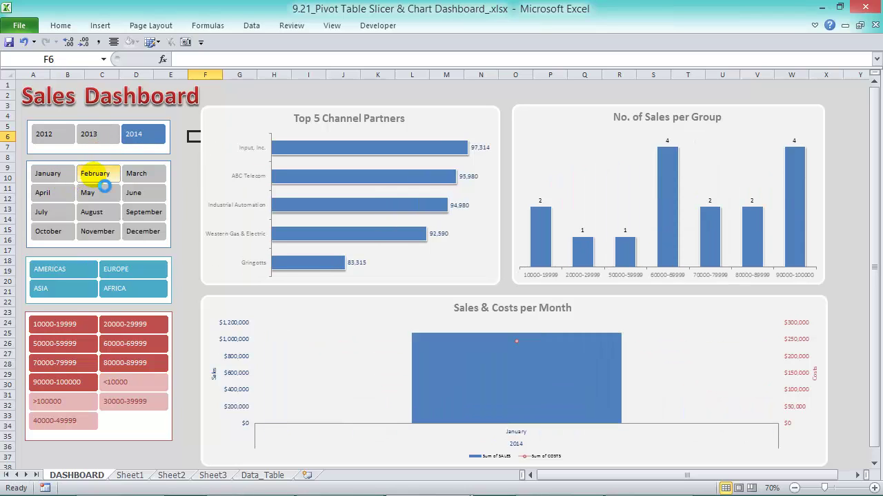
{"action": "left_click", "coordinate": [95, 175]}
{"action": "left_click", "coordinate": [137, 174]}
{"action": "left_click_drag", "start_coordinate": [46, 174], "coordinate": [148, 234]}
Filter the dashboard by region through AMERICAS, EUROPE and ASIA, ending on AFRICA
{"action": "left_click", "coordinate": [59, 270]}
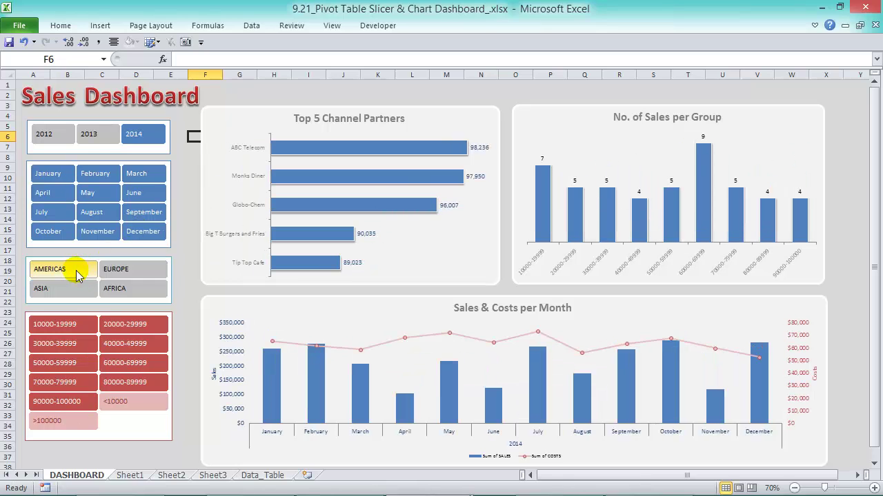
{"action": "left_click", "coordinate": [131, 272]}
{"action": "left_click", "coordinate": [76, 291]}
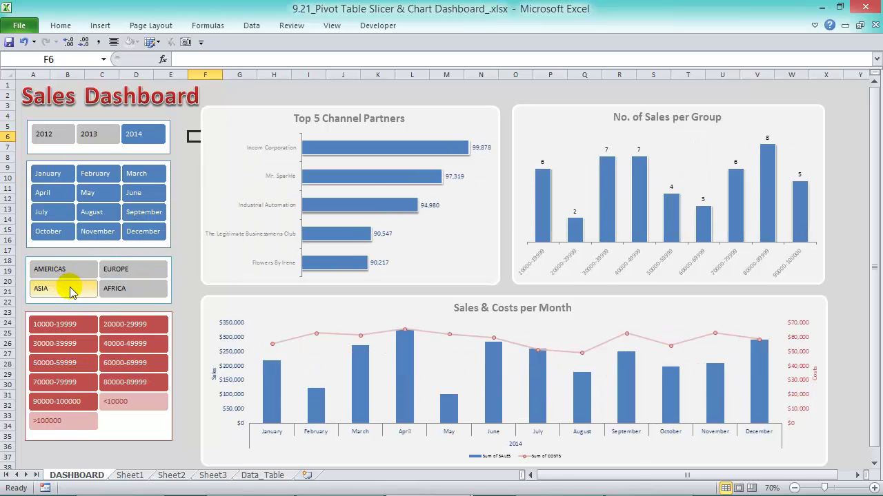
{"action": "left_click", "coordinate": [130, 292]}
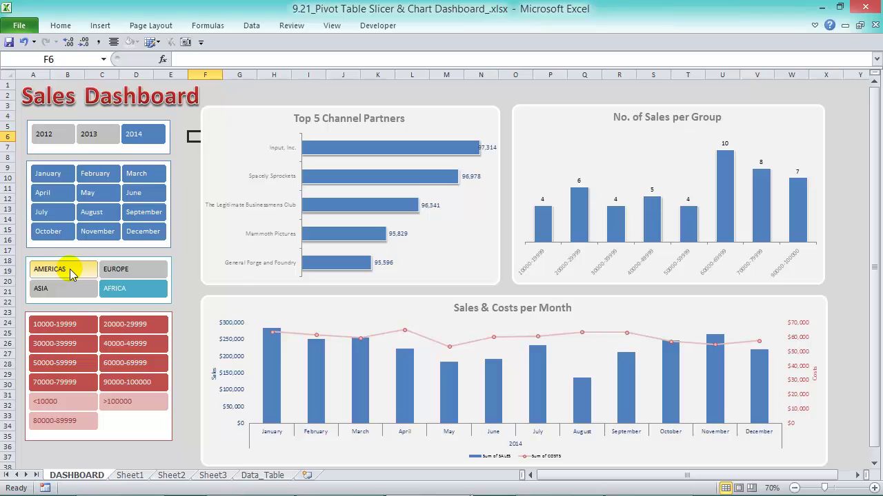
{"action": "left_click", "coordinate": [66, 326]}
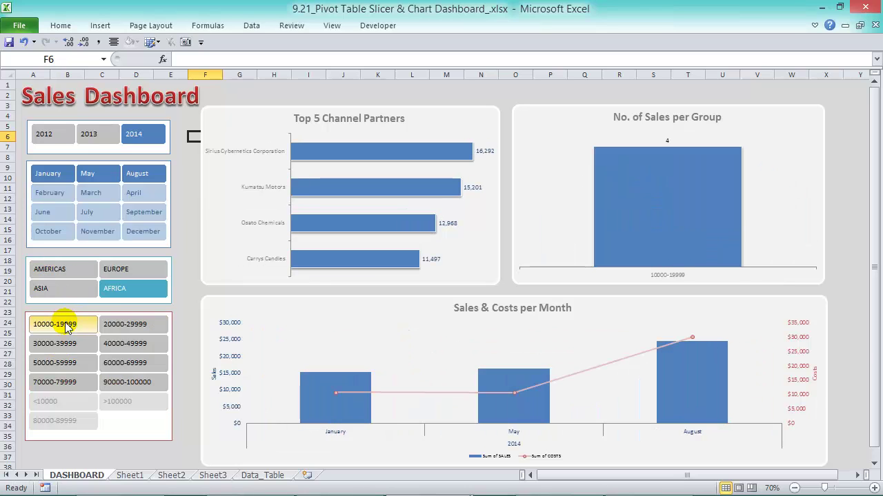
{"action": "left_click", "coordinate": [124, 325]}
{"action": "left_click", "coordinate": [67, 330]}
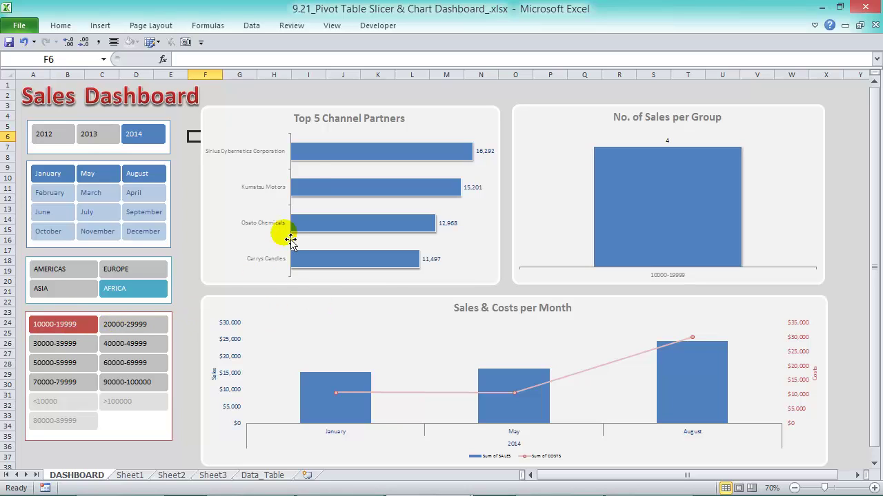
{"action": "left_click", "coordinate": [138, 475]}
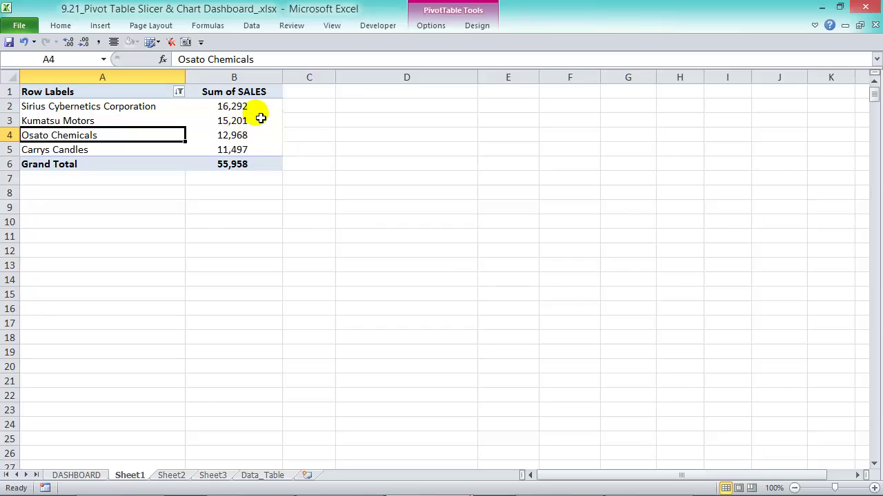
{"action": "mouse_move", "coordinate": [244, 125]}
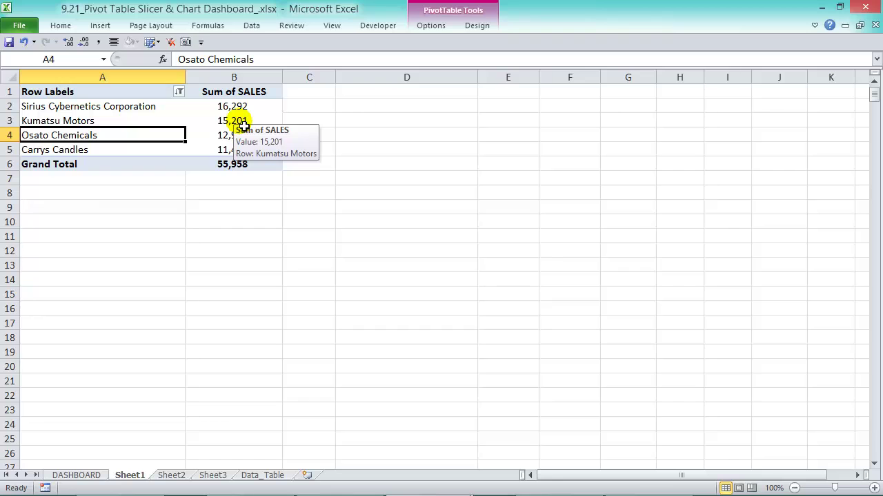
Return to the DASHBOARD sheet and select all sales groups in the SALES slicer
{"action": "left_click", "coordinate": [89, 475]}
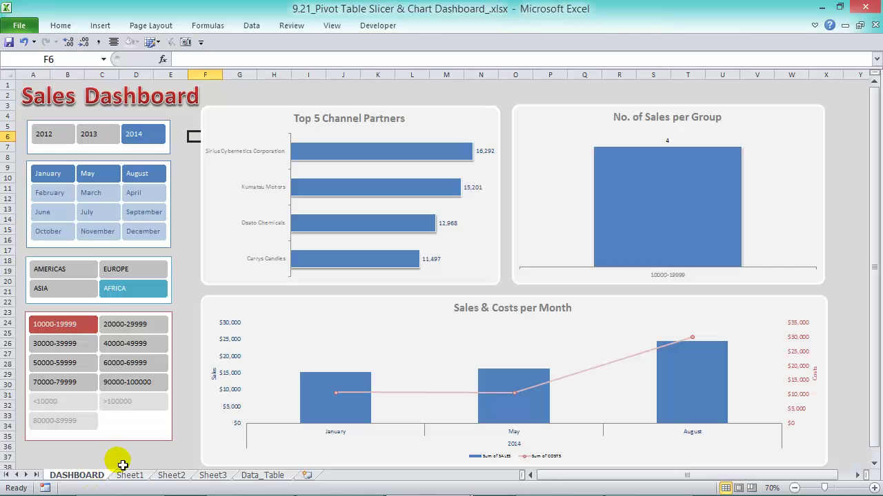
{"action": "left_click_drag", "start_coordinate": [84, 324], "coordinate": [88, 431]}
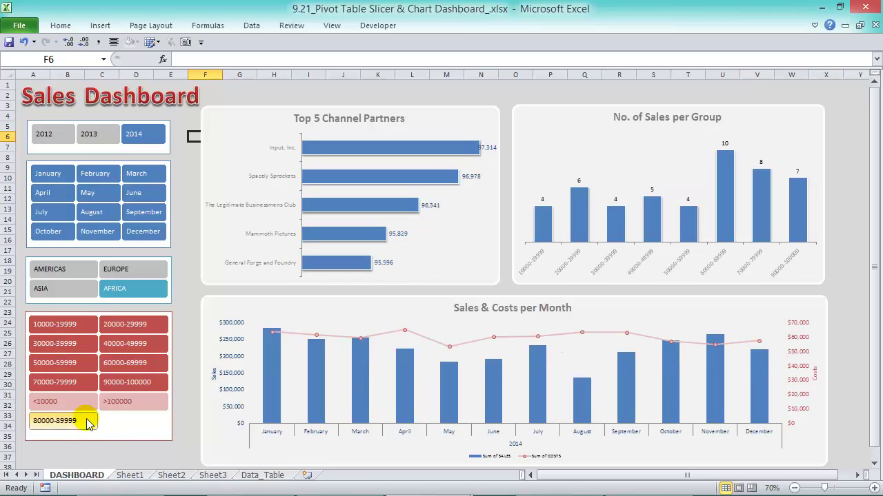